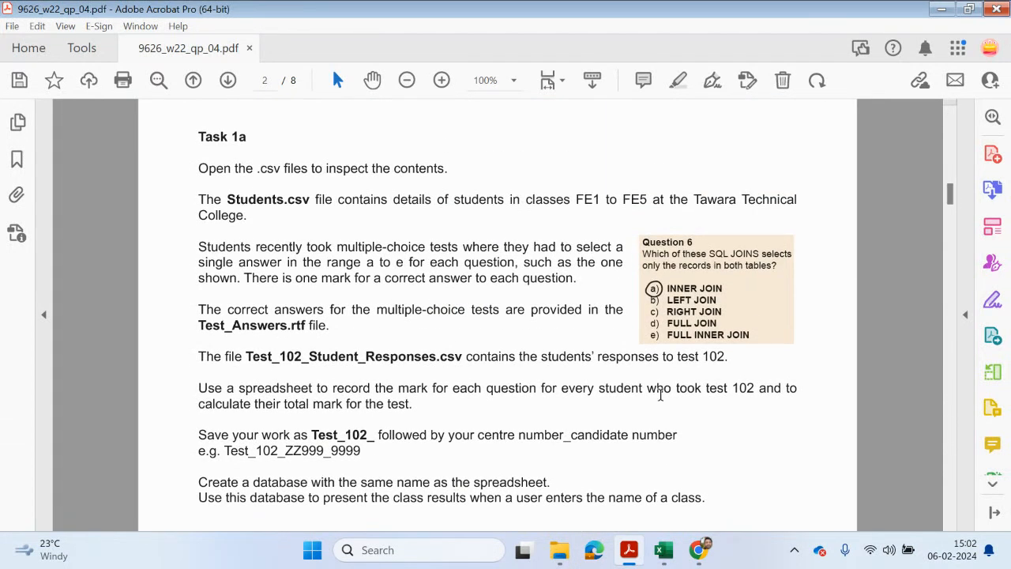
Switch to the Excel test 102 workbook and inspect its MS and S_Marks sheets, including the Q1 mark formula in B2.
{"action": "left_click", "coordinate": [663, 551]}
{"action": "left_click", "coordinate": [615, 495]}
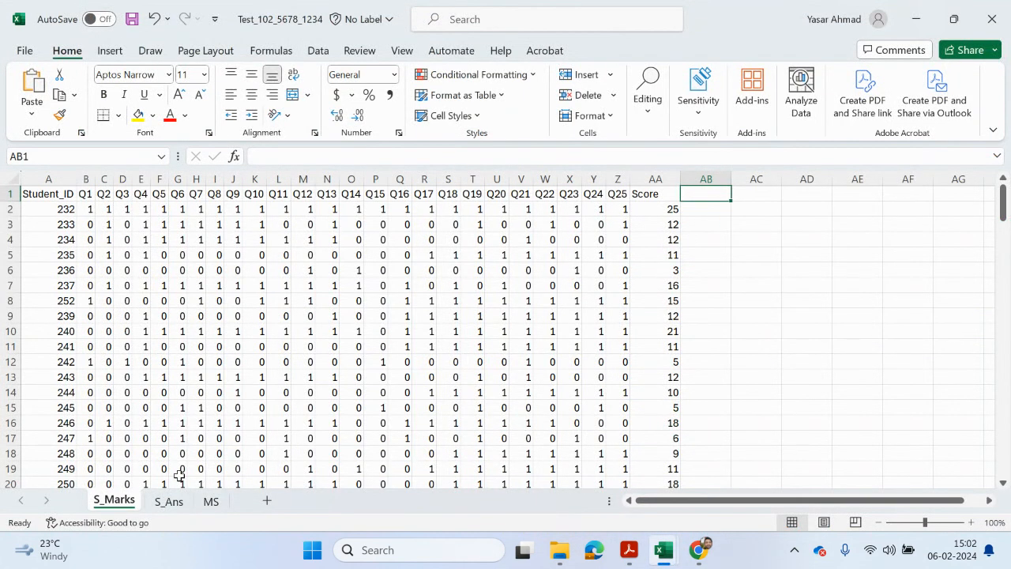
{"action": "left_click", "coordinate": [210, 500]}
{"action": "left_click", "coordinate": [119, 499]}
{"action": "left_click", "coordinate": [84, 213]}
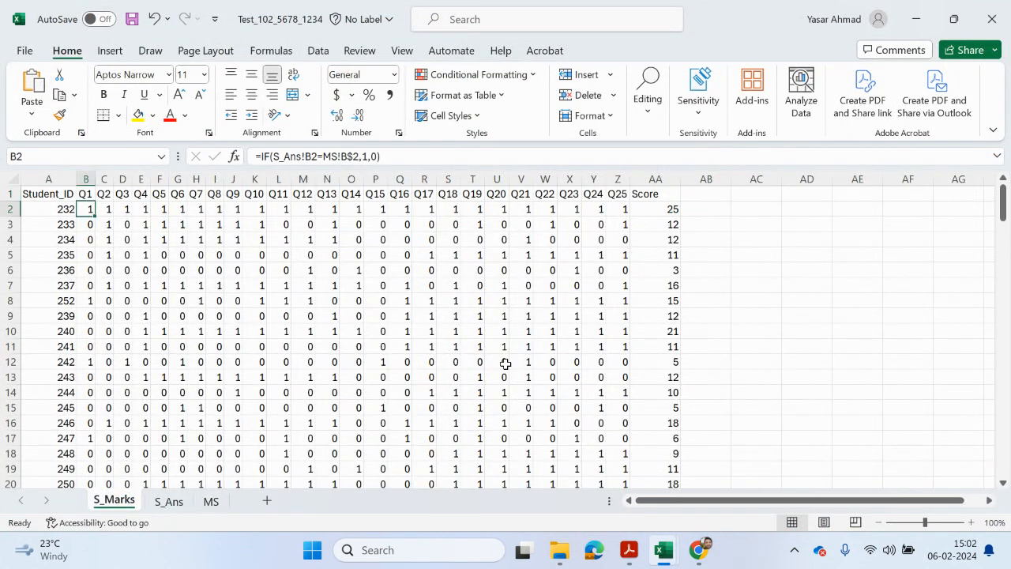
Return to the exam paper PDF and read through the Student Results form requirements and the Task 1b mail merge instructions.
{"action": "mouse_move", "coordinate": [628, 550]}
{"action": "left_click", "coordinate": [662, 456]}
{"action": "scroll", "coordinate": [662, 456], "scroll_direction": "down", "scroll_amount": 5}
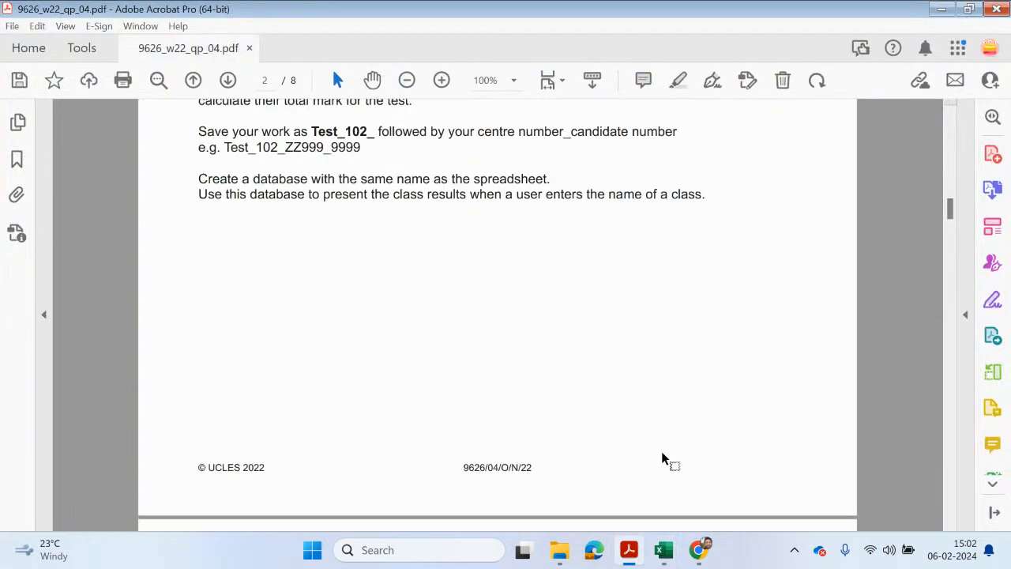
{"action": "scroll", "coordinate": [662, 457], "scroll_direction": "down", "scroll_amount": 10}
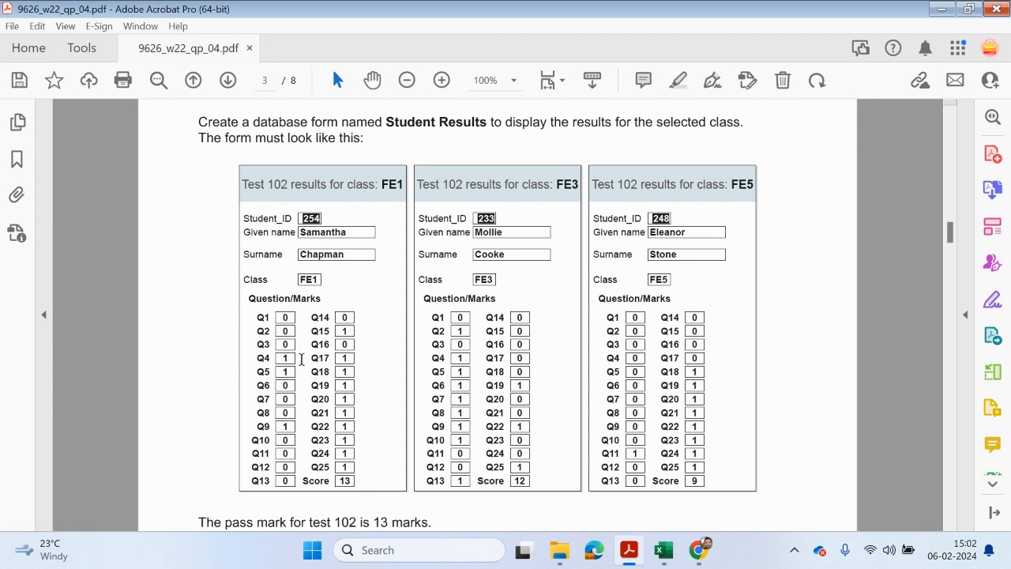
{"action": "scroll", "coordinate": [316, 381], "scroll_direction": "down", "scroll_amount": 10}
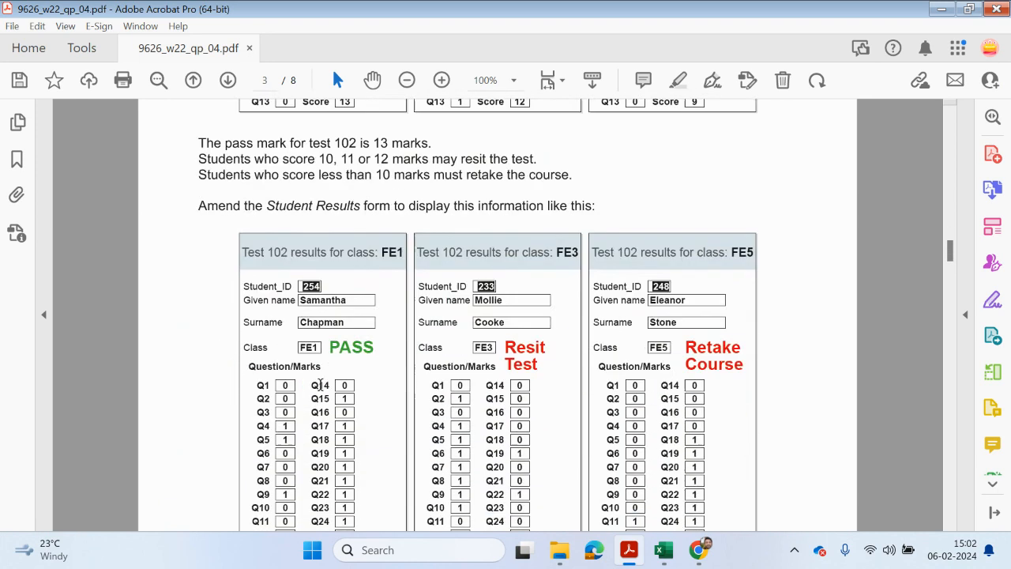
{"action": "scroll", "coordinate": [609, 282], "scroll_direction": "down", "scroll_amount": 5}
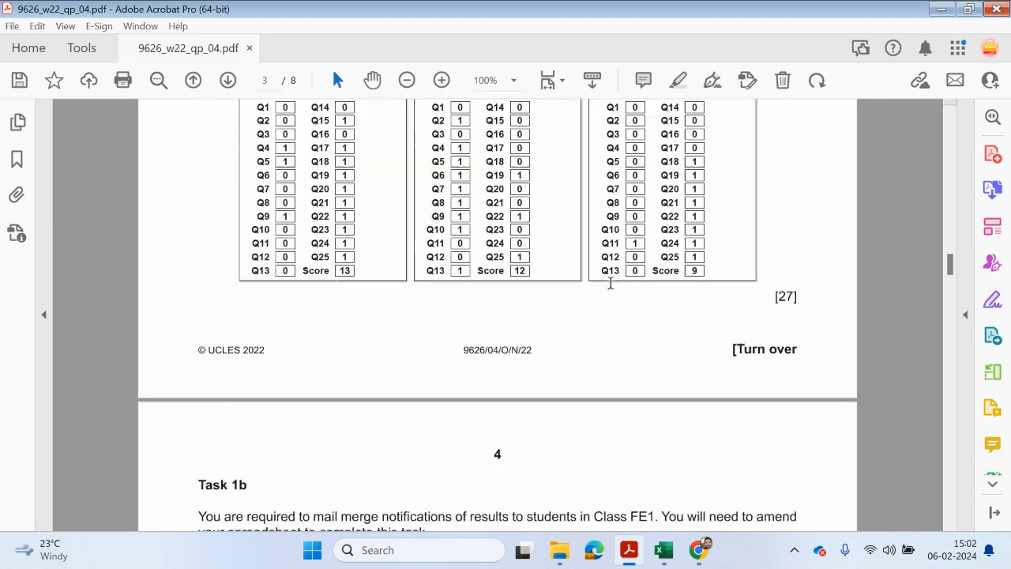
{"action": "scroll", "coordinate": [612, 300], "scroll_direction": "down", "scroll_amount": 15}
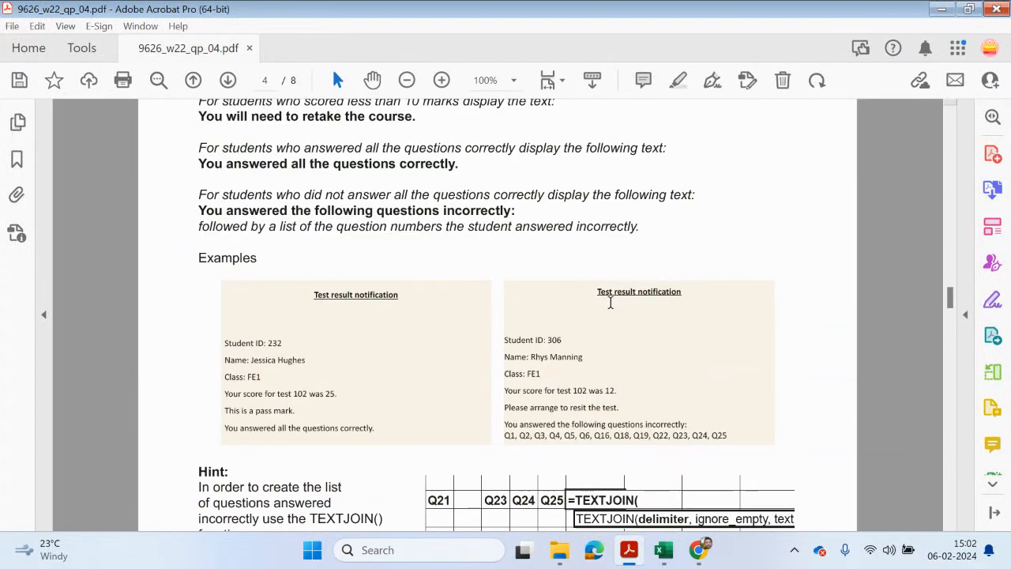
{"action": "scroll", "coordinate": [610, 304], "scroll_direction": "down", "scroll_amount": 10}
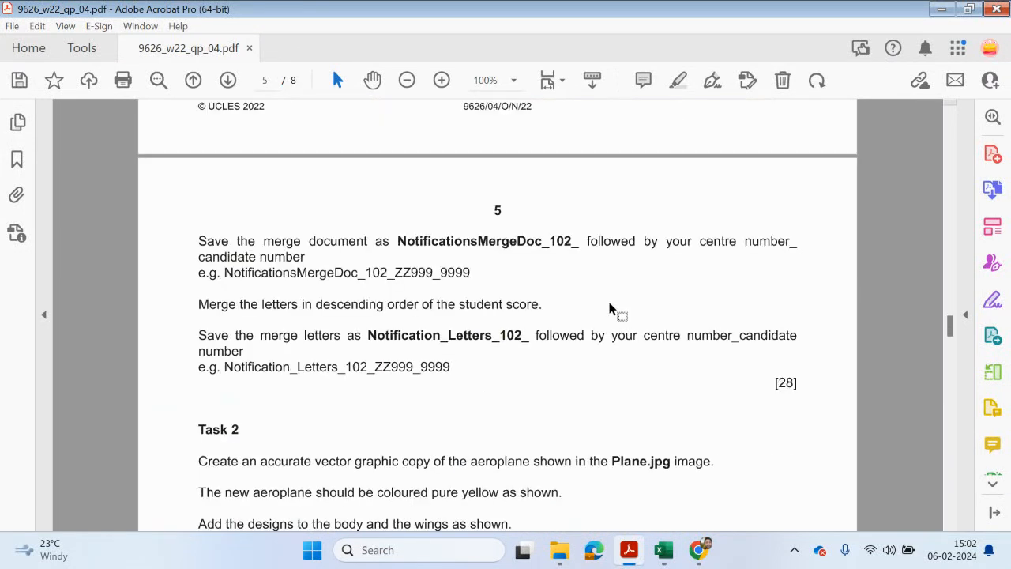
{"action": "scroll", "coordinate": [608, 308], "scroll_direction": "up", "scroll_amount": 15}
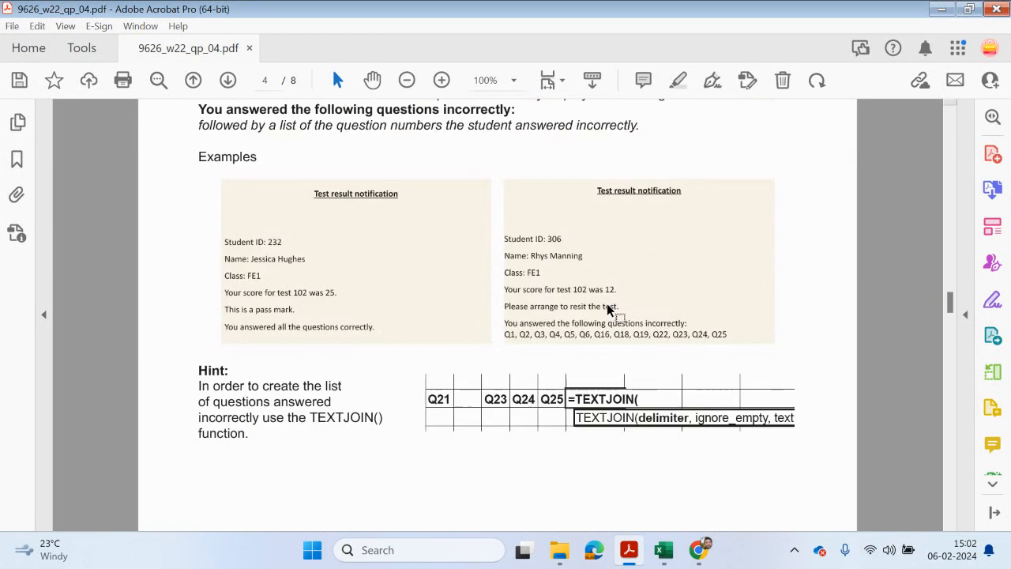
{"action": "scroll", "coordinate": [607, 304], "scroll_direction": "up", "scroll_amount": 5}
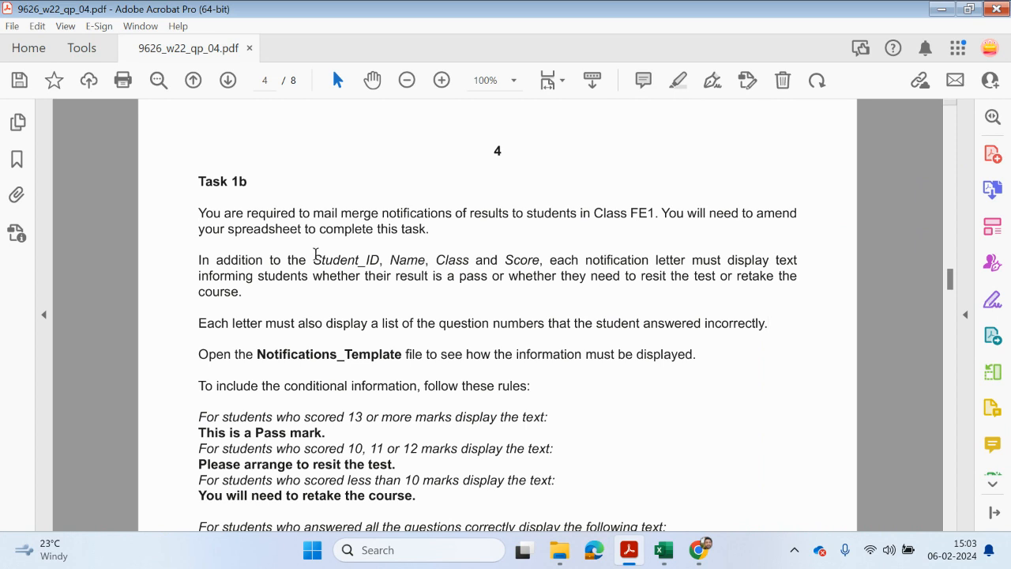
Highlight the Task 1b sentence about needing to amend the spreadsheet to complete the task.
{"action": "left_click_drag", "start_coordinate": [313, 213], "coordinate": [442, 226]}
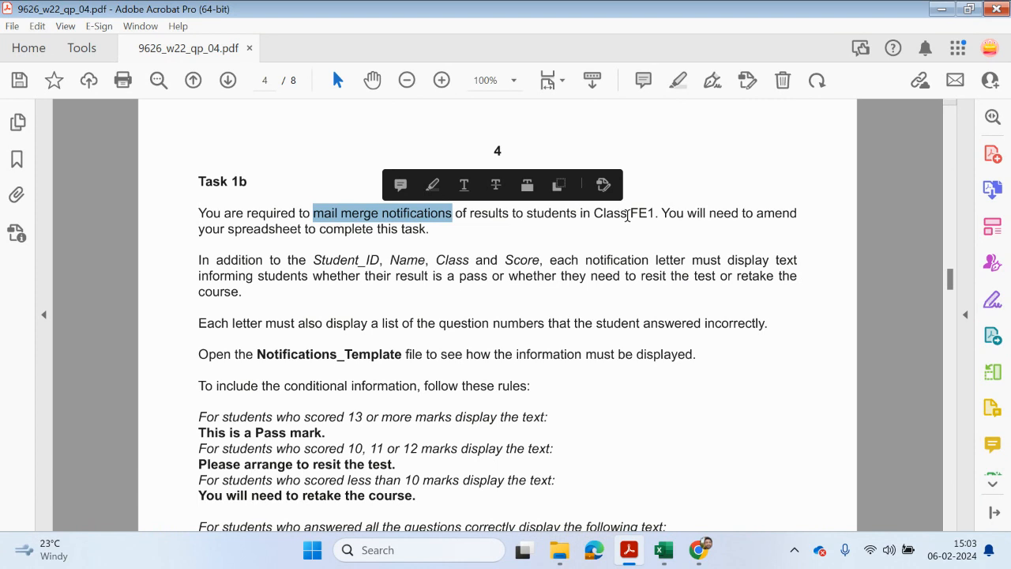
{"action": "left_click_drag", "start_coordinate": [667, 214], "coordinate": [434, 237]}
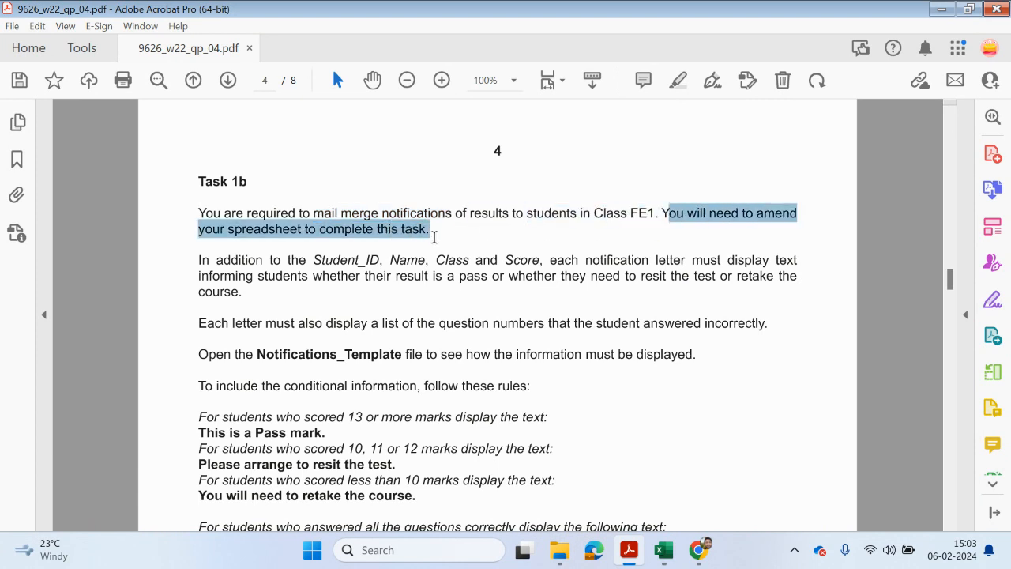
{"action": "left_click", "coordinate": [676, 82]}
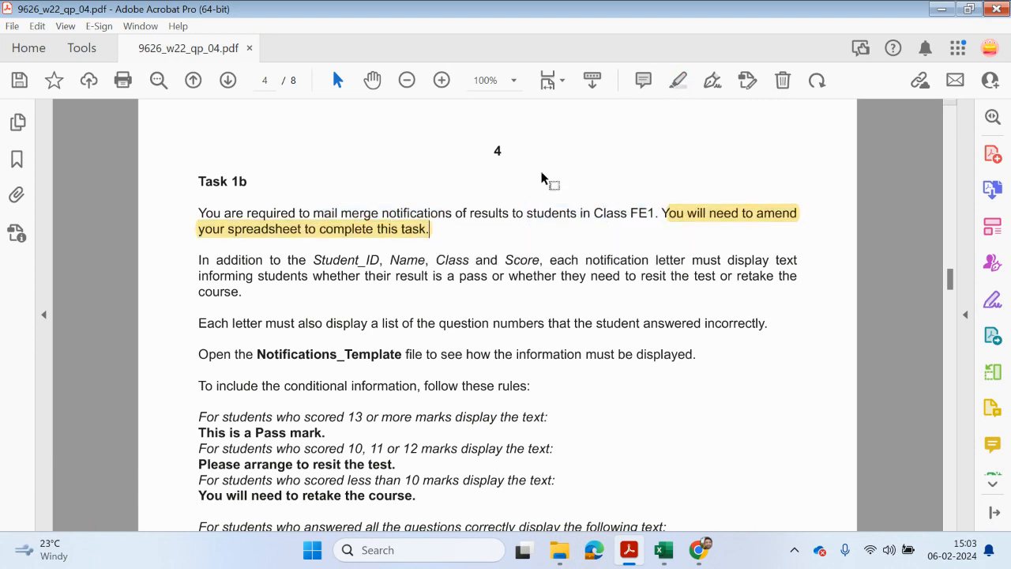
Highlight the file name Notifications_Template and the field list Student_ID, Name, Class and Score in Task 1b.
{"action": "scroll", "coordinate": [390, 276], "scroll_direction": "down", "scroll_amount": 1}
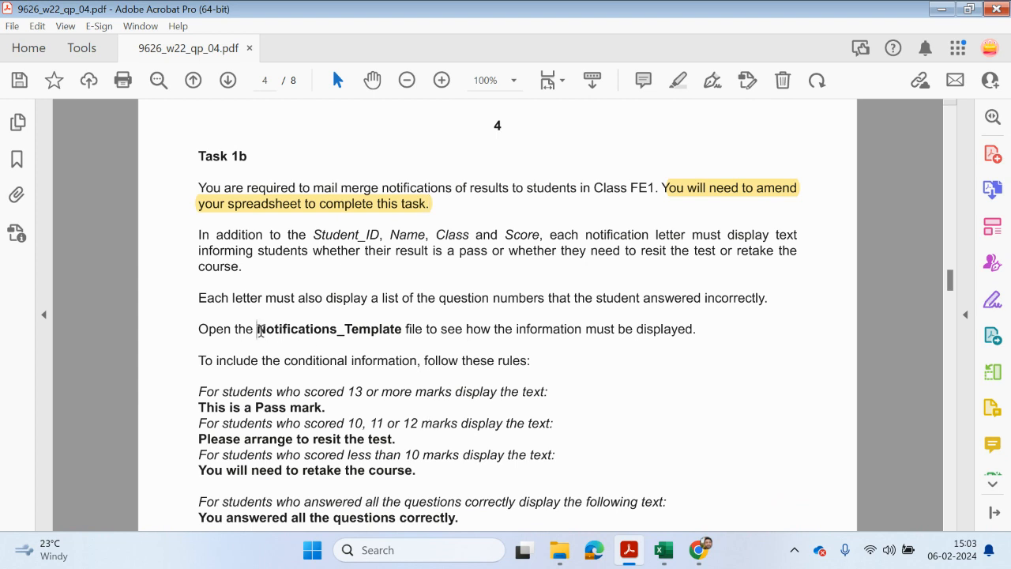
{"action": "left_click_drag", "start_coordinate": [258, 328], "coordinate": [407, 330]}
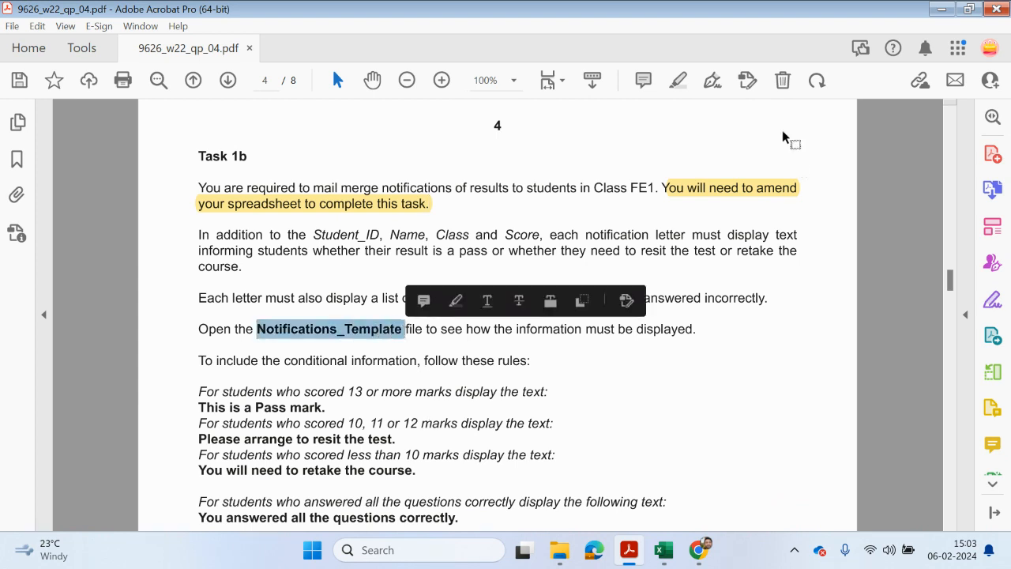
{"action": "left_click", "coordinate": [677, 82]}
{"action": "left_click_drag", "start_coordinate": [337, 235], "coordinate": [545, 239]}
{"action": "left_click", "coordinate": [679, 83]}
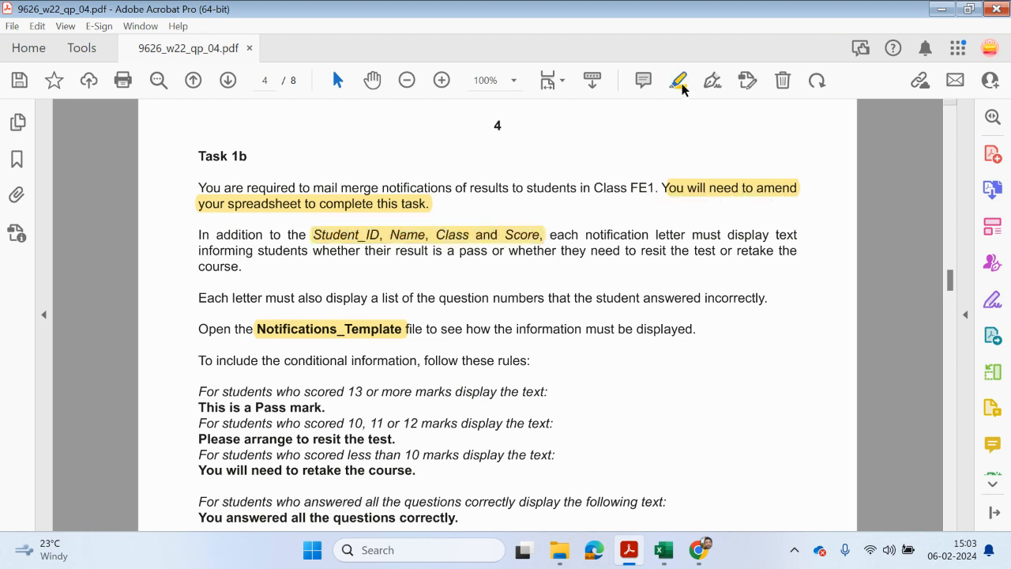
Switch to the Excel test 102 workbook, insert an empty column before Q1 on S_Marks, and autofit the Student_ID column.
{"action": "mouse_move", "coordinate": [663, 550]}
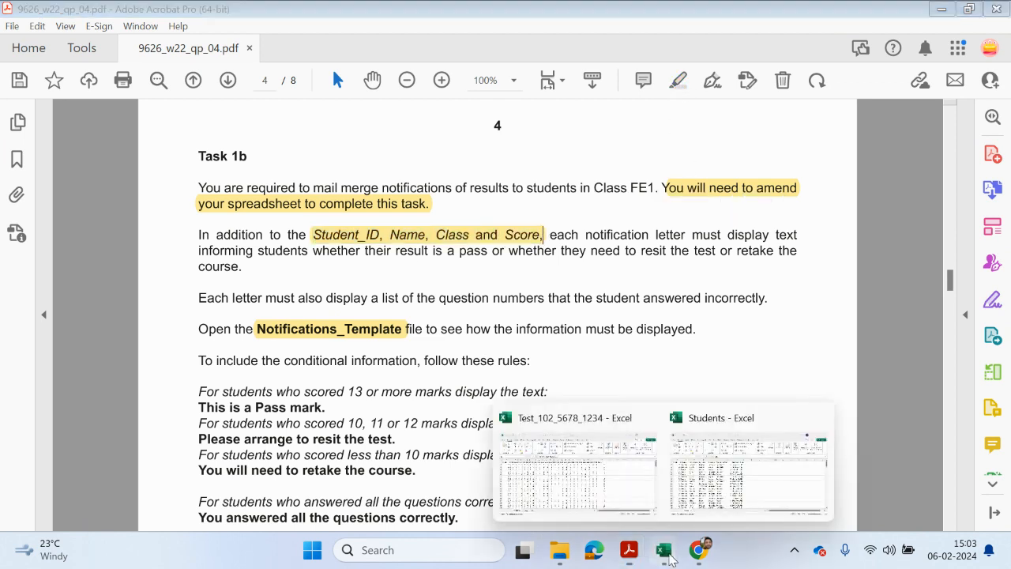
{"action": "left_click", "coordinate": [606, 501]}
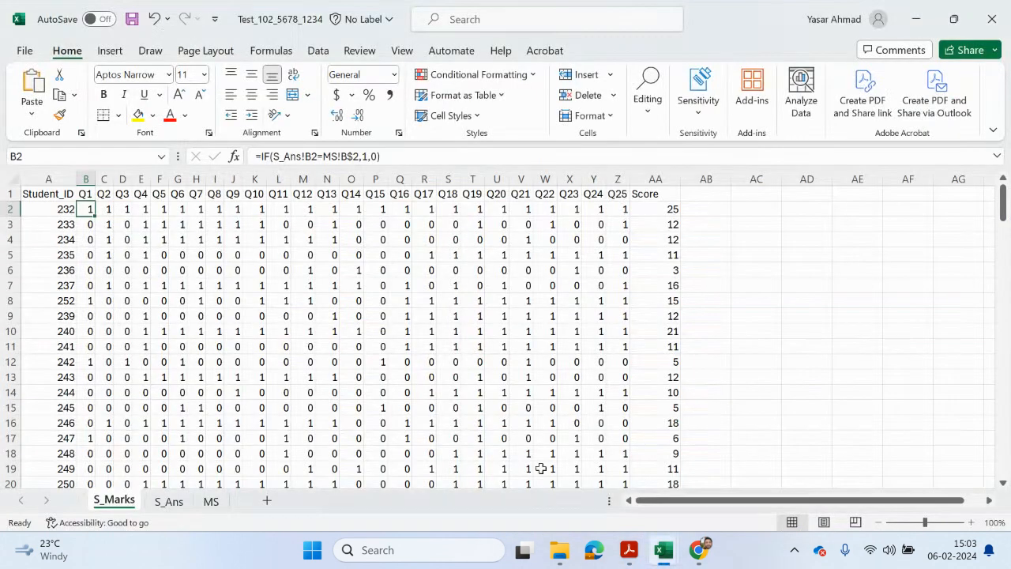
{"action": "mouse_move", "coordinate": [76, 178]}
{"action": "left_mouse_down"}
{"action": "mouse_move", "coordinate": [186, 180]}
{"action": "mouse_move", "coordinate": [191, 193]}
{"action": "mouse_move", "coordinate": [68, 178]}
{"action": "left_mouse_up"}
{"action": "left_click", "coordinate": [77, 179]}
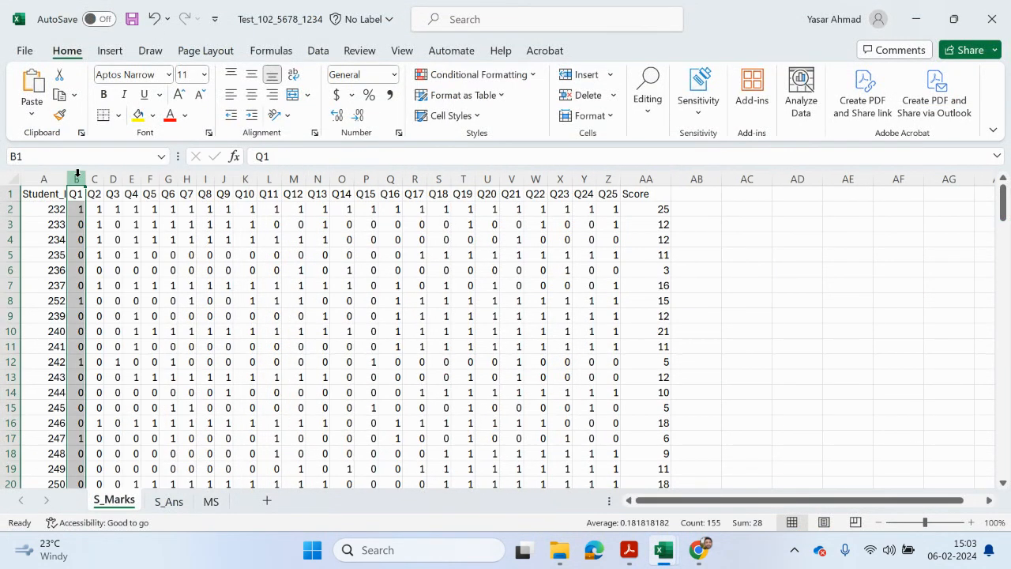
{"action": "right_click", "coordinate": [78, 174]}
{"action": "left_click", "coordinate": [130, 332]}
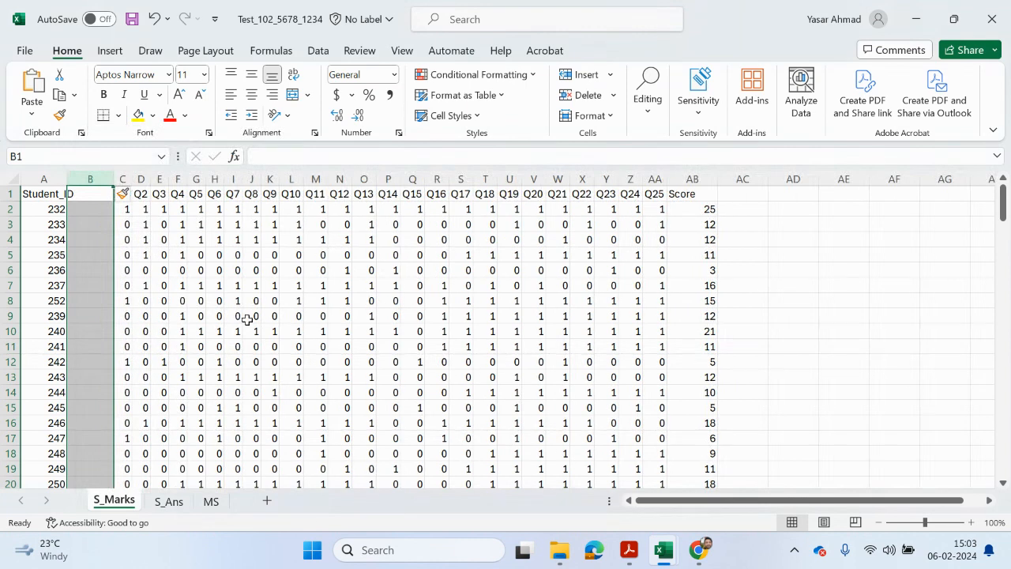
{"action": "left_click", "coordinate": [160, 300]}
{"action": "double_click", "coordinate": [70, 180]}
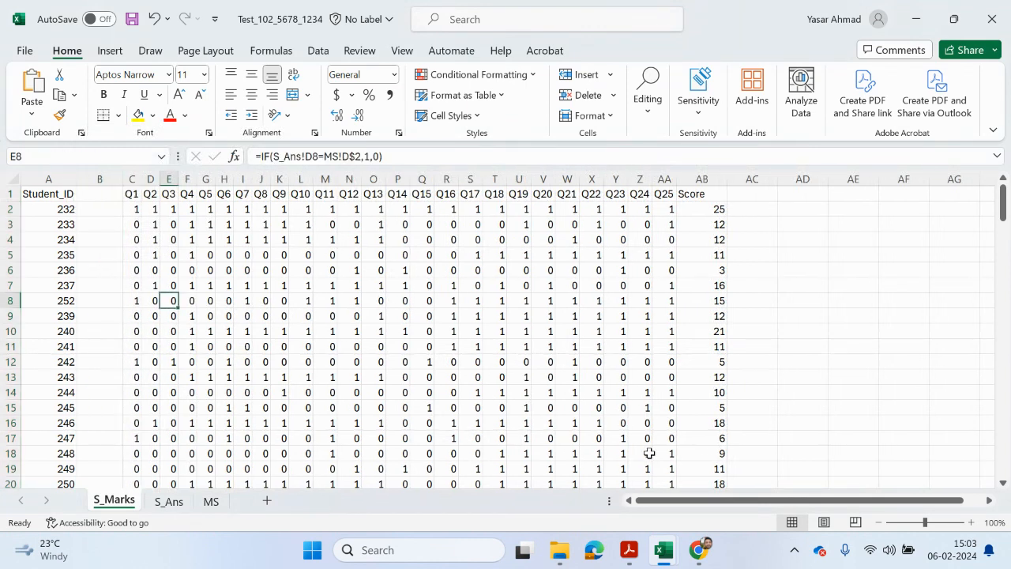
{"action": "mouse_move", "coordinate": [663, 549]}
{"action": "left_click", "coordinate": [719, 505]}
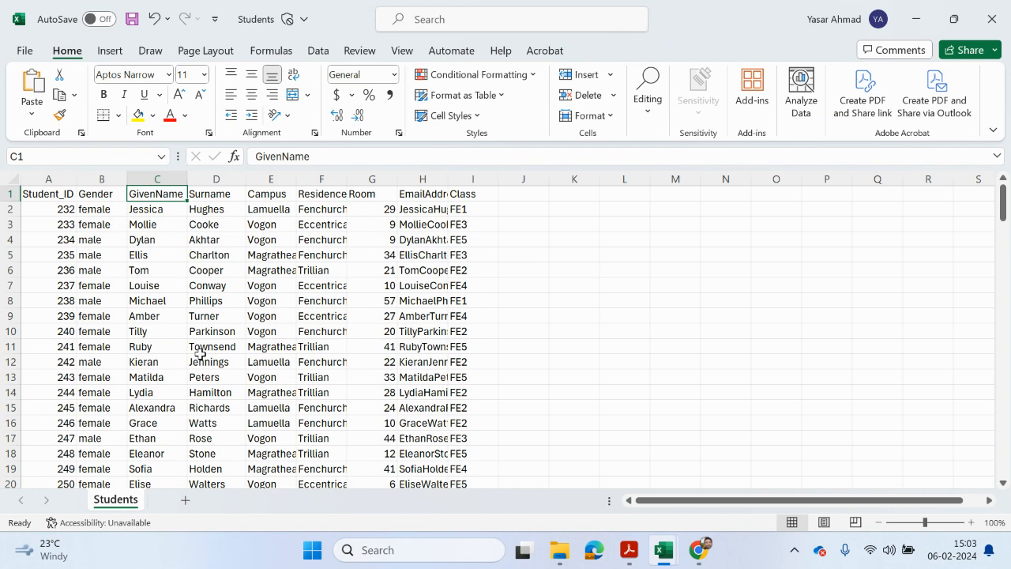
{"action": "left_click", "coordinate": [627, 545]}
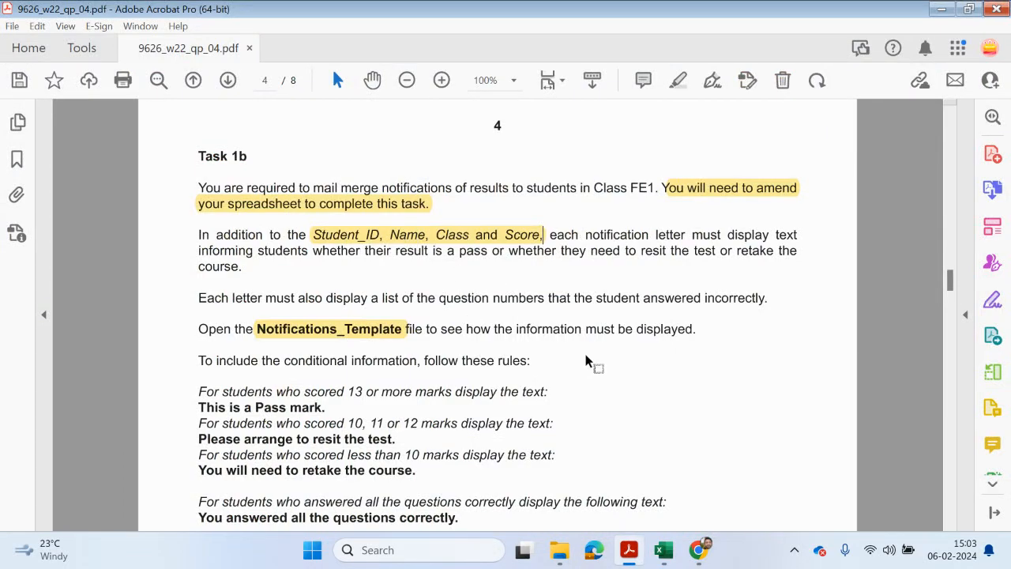
{"action": "left_click", "coordinate": [940, 10]}
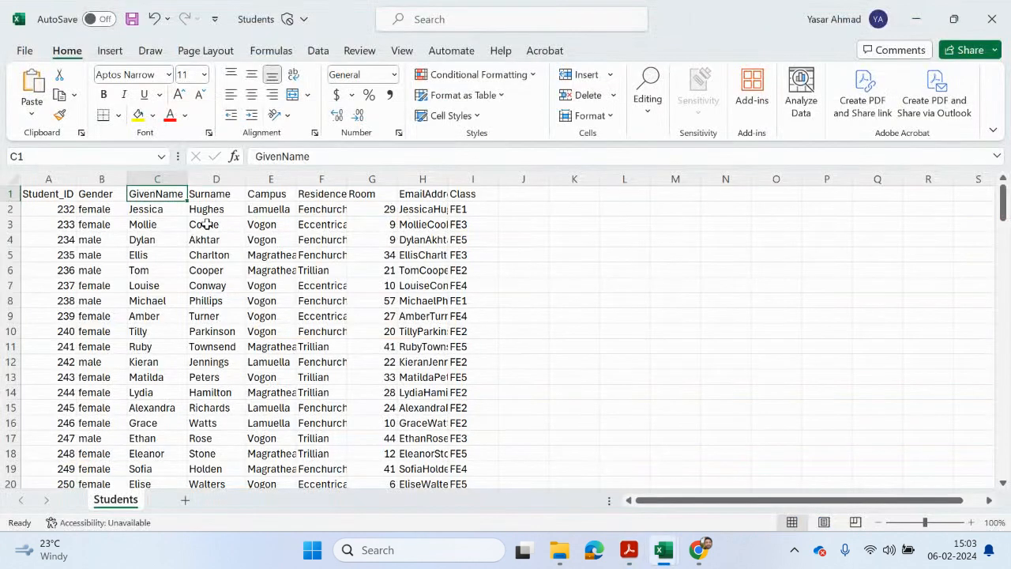
{"action": "left_click_drag", "start_coordinate": [162, 209], "coordinate": [162, 420]}
{"action": "right_click", "coordinate": [163, 421]}
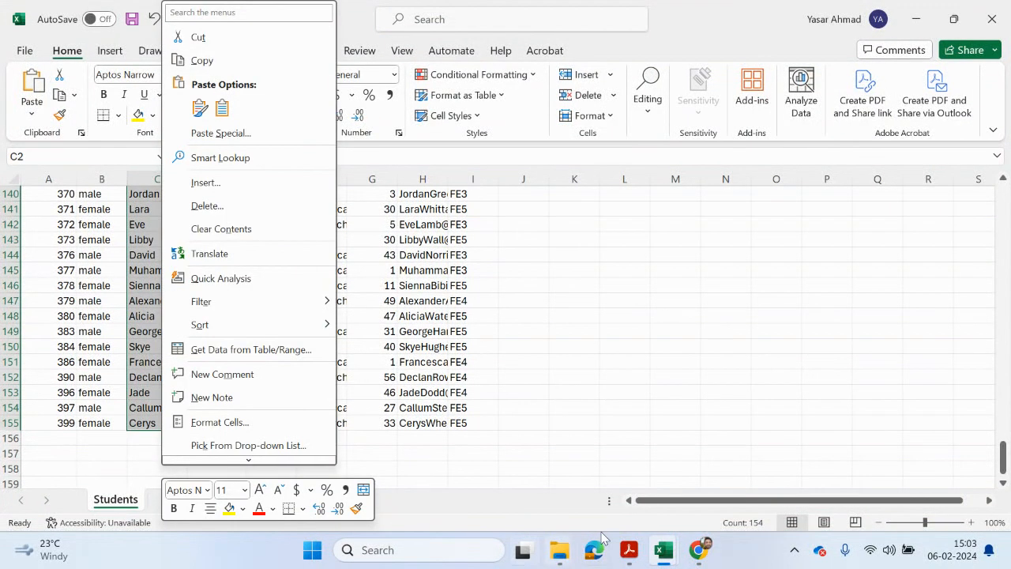
{"action": "left_click", "coordinate": [209, 62]}
Insert a second empty column between Student_ID and Q1 on the S_Marks sheet of the test 102 workbook.
{"action": "mouse_move", "coordinate": [663, 549]}
{"action": "left_click", "coordinate": [628, 494]}
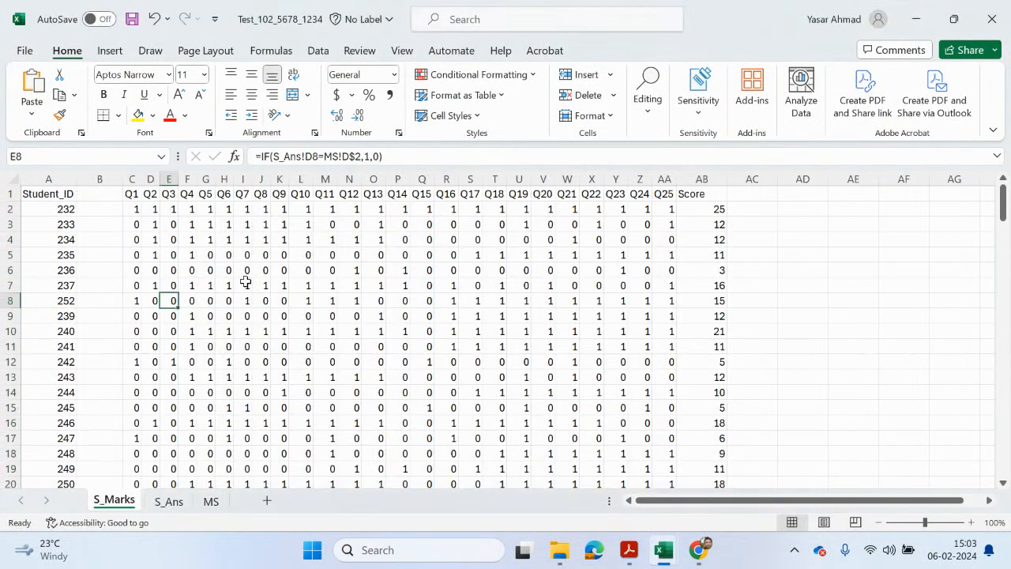
{"action": "right_click", "coordinate": [108, 190]}
{"action": "left_click", "coordinate": [150, 336]}
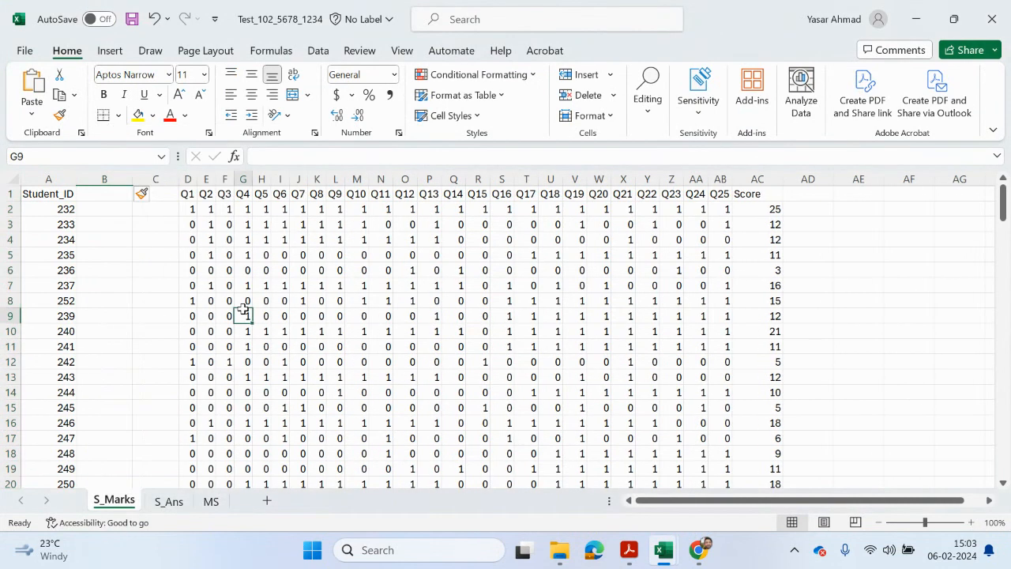
Check the required fields in the exam paper, and copy the GivenName and Surname data with headers from the Students workbook in Excel.
{"action": "left_click", "coordinate": [628, 549]}
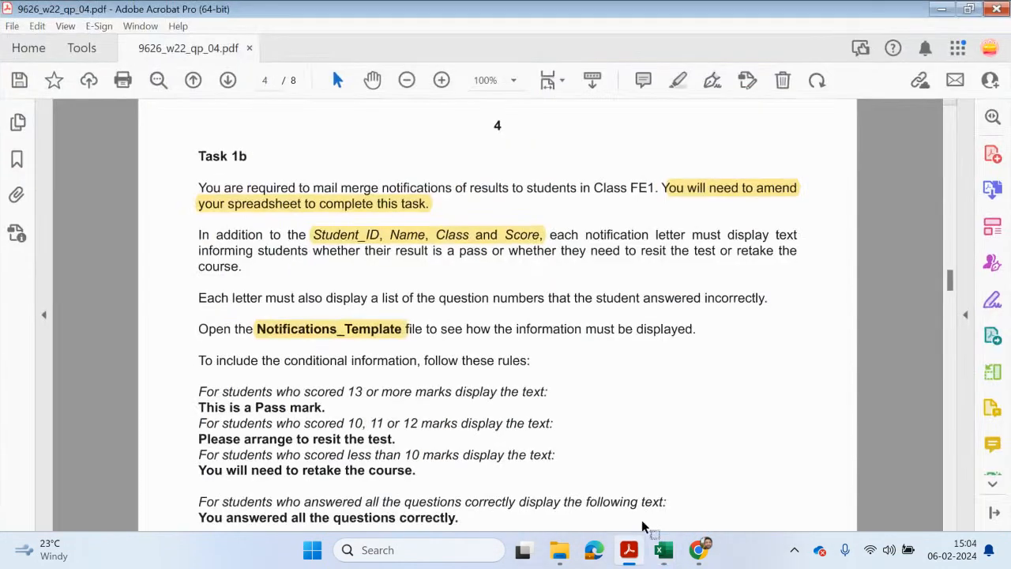
{"action": "mouse_move", "coordinate": [664, 550]}
{"action": "left_click", "coordinate": [727, 505]}
{"action": "scroll", "coordinate": [337, 379], "scroll_direction": "up", "scroll_amount": 14}
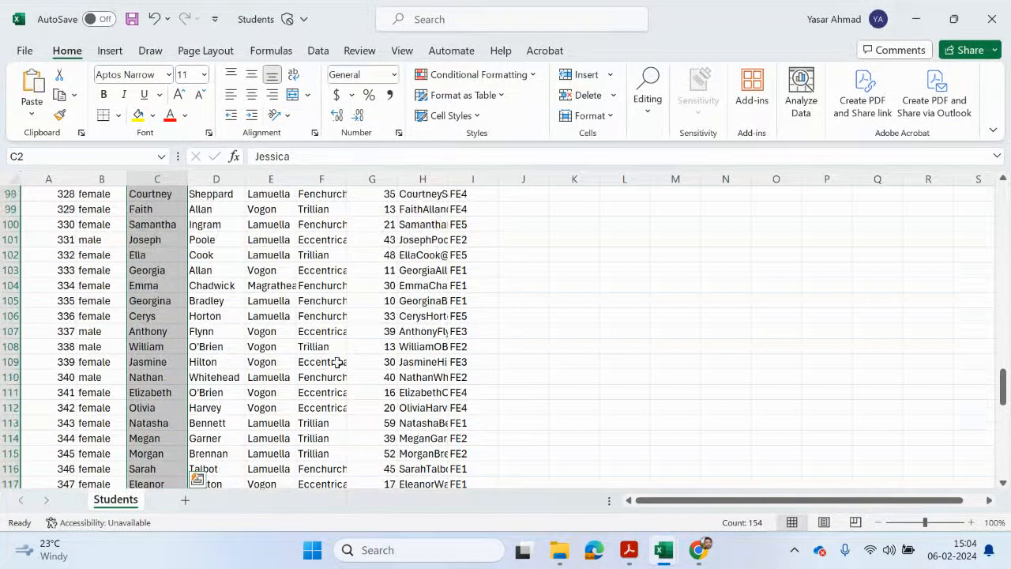
{"action": "scroll", "coordinate": [337, 362], "scroll_direction": "up", "scroll_amount": 20}
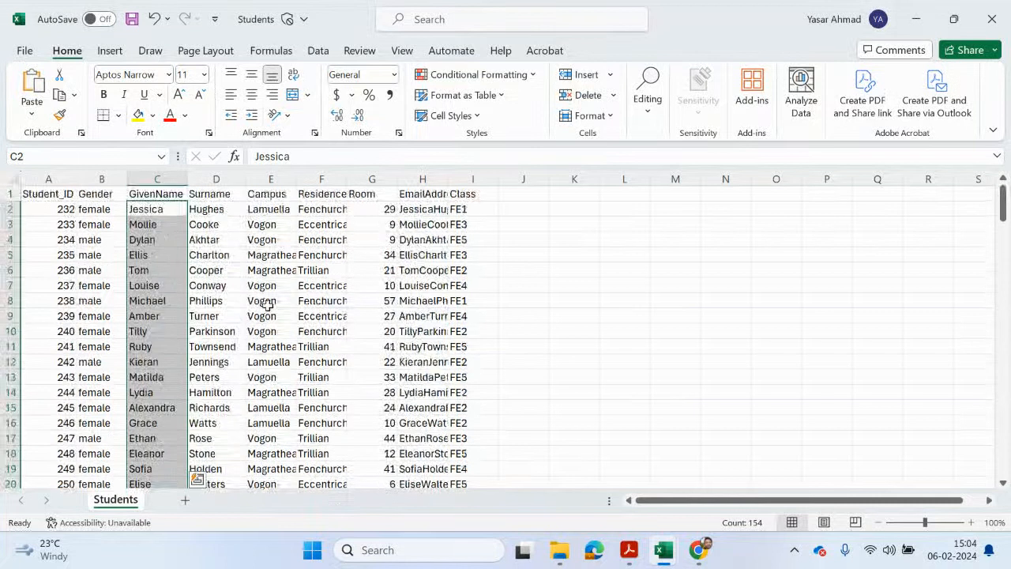
{"action": "left_click_drag", "start_coordinate": [156, 194], "coordinate": [210, 443]}
{"action": "right_click", "coordinate": [212, 443]}
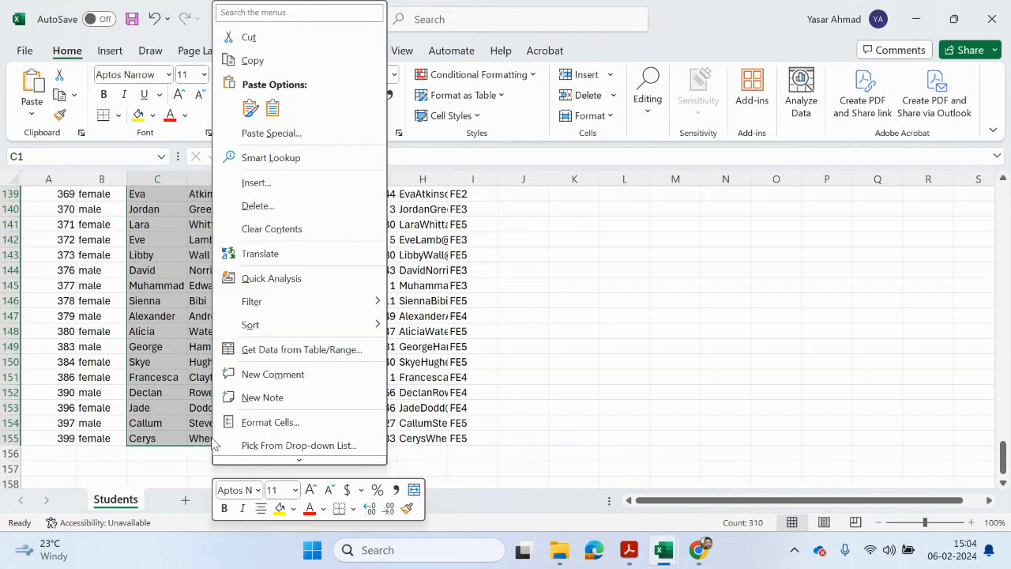
{"action": "left_click", "coordinate": [256, 61]}
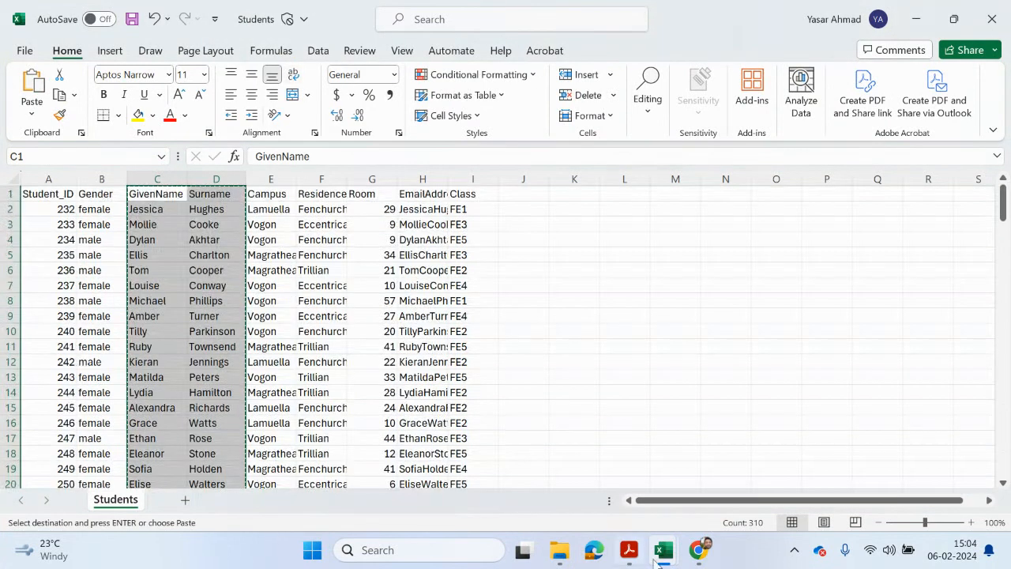
Paste the copied GivenName and Surname columns as values into the S_Marks sheet starting at B1.
{"action": "mouse_move", "coordinate": [657, 558]}
{"action": "left_click", "coordinate": [611, 495]}
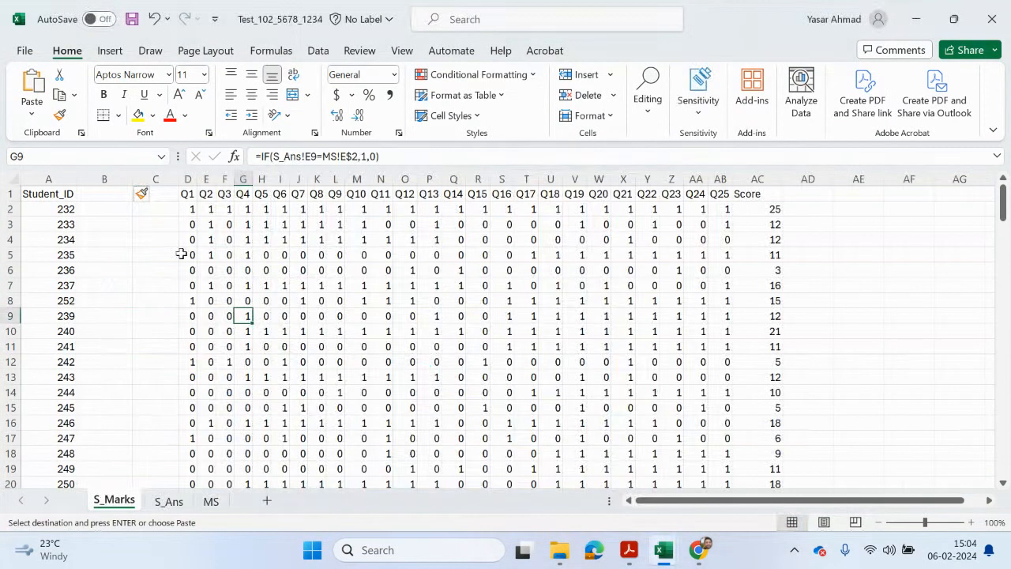
{"action": "right_click", "coordinate": [117, 194]}
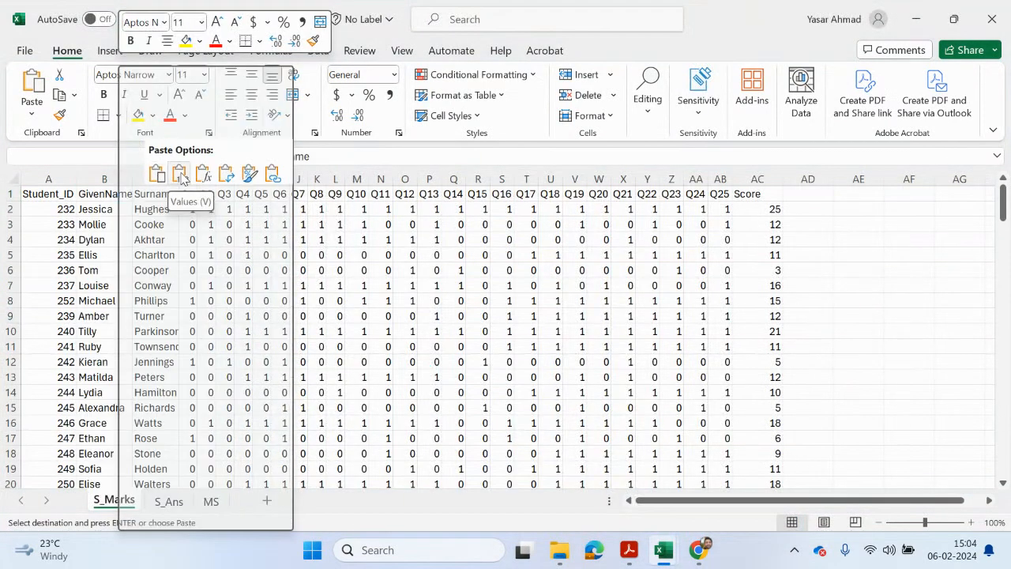
{"action": "left_click", "coordinate": [180, 175]}
Insert an empty column between Surname and Q1 on the S_Marks sheet.
{"action": "left_click", "coordinate": [189, 179]}
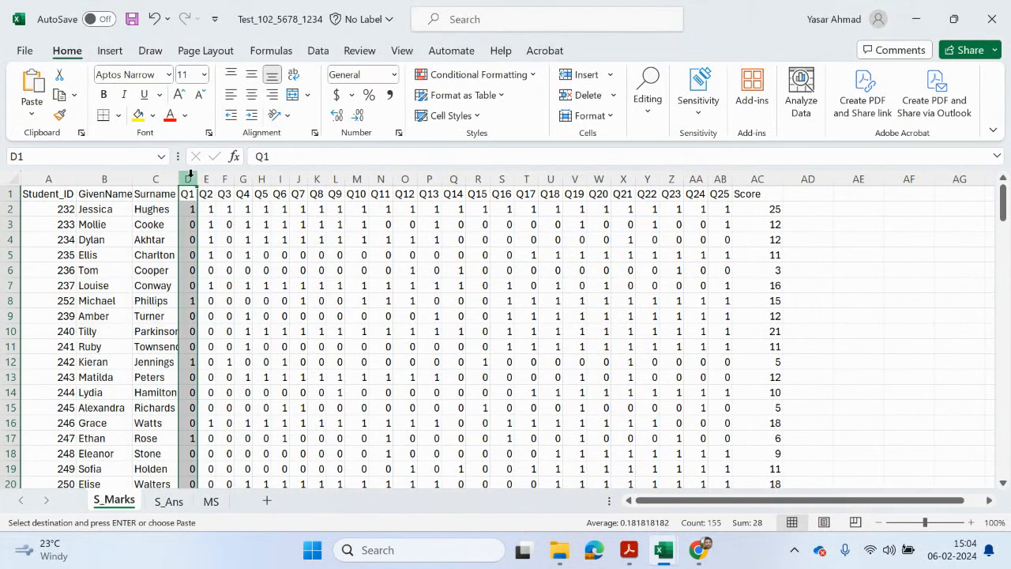
{"action": "right_click", "coordinate": [190, 177]}
{"action": "left_click", "coordinate": [253, 335]}
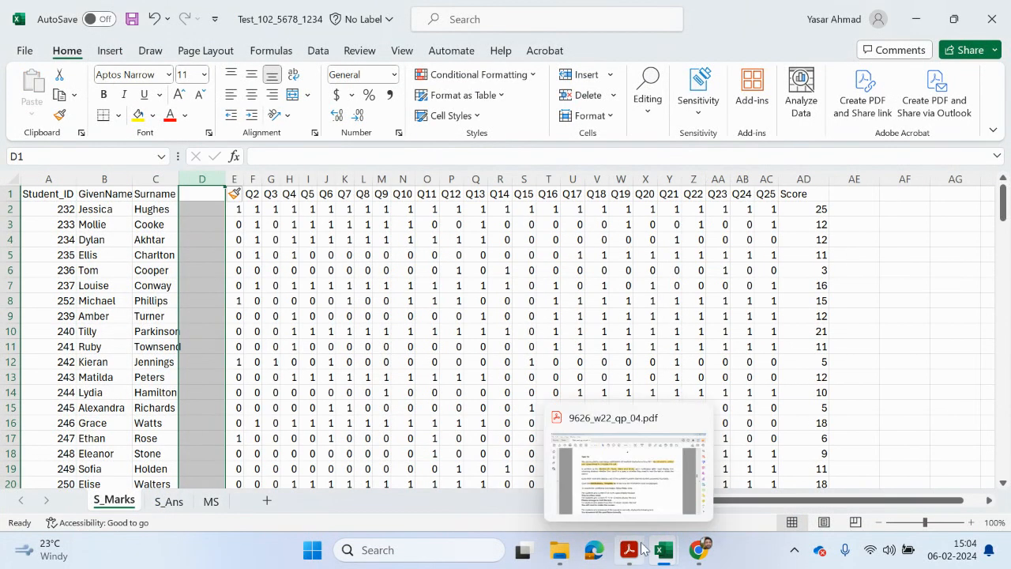
Check the required fields in the exam paper PDF, and copy the Class column from the Students workbook in Excel.
{"action": "left_click", "coordinate": [641, 549]}
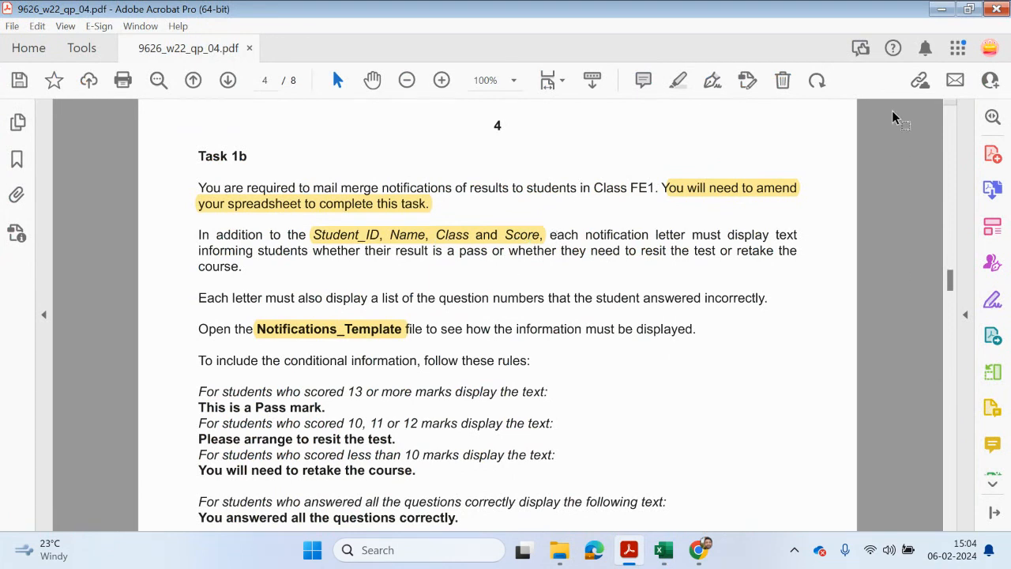
{"action": "mouse_move", "coordinate": [663, 550]}
{"action": "left_click", "coordinate": [728, 497]}
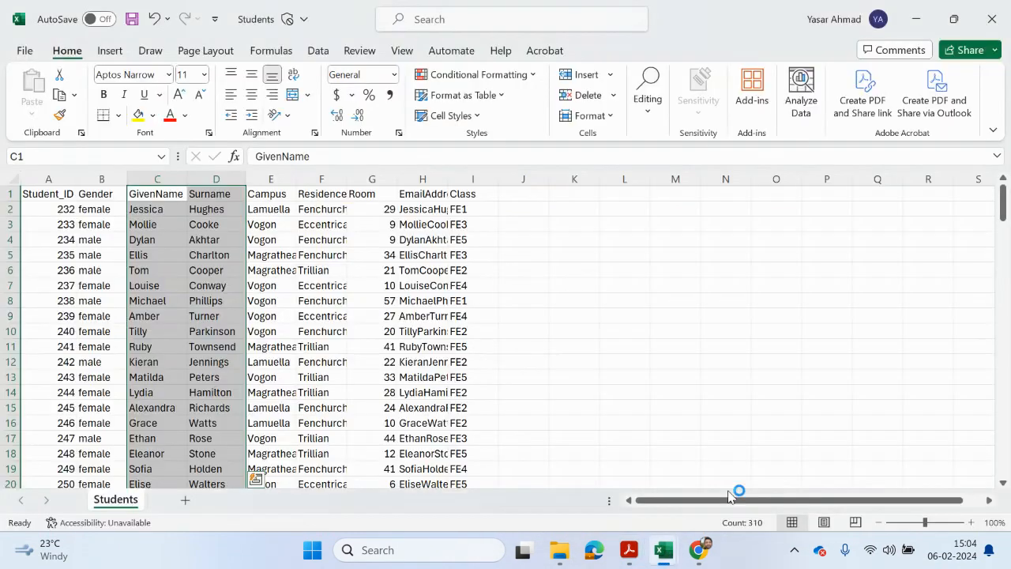
{"action": "left_click", "coordinate": [473, 178]}
{"action": "right_click", "coordinate": [474, 179]}
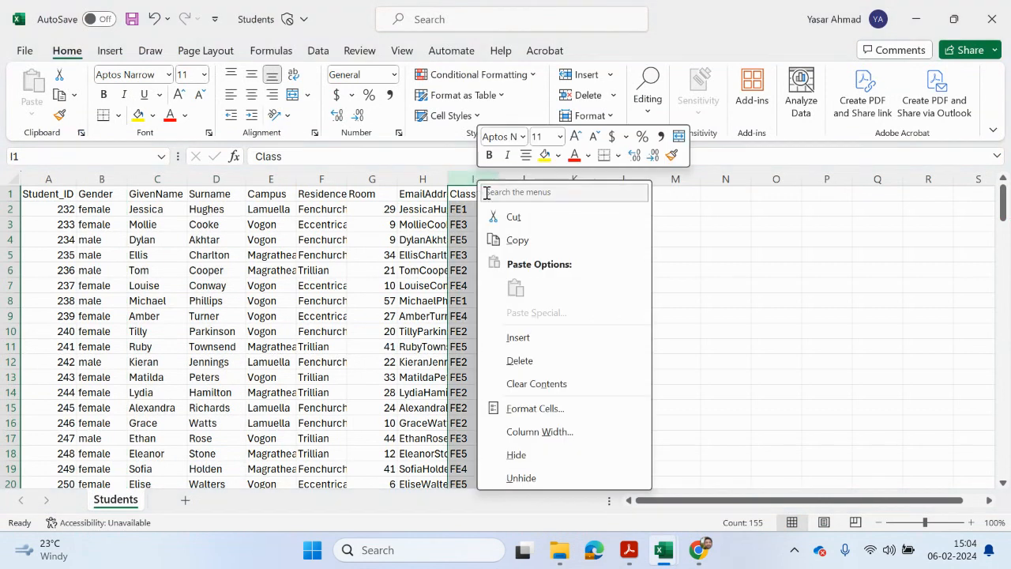
{"action": "left_click", "coordinate": [518, 240]}
{"action": "scroll", "coordinate": [501, 284], "scroll_direction": "down", "scroll_amount": 20}
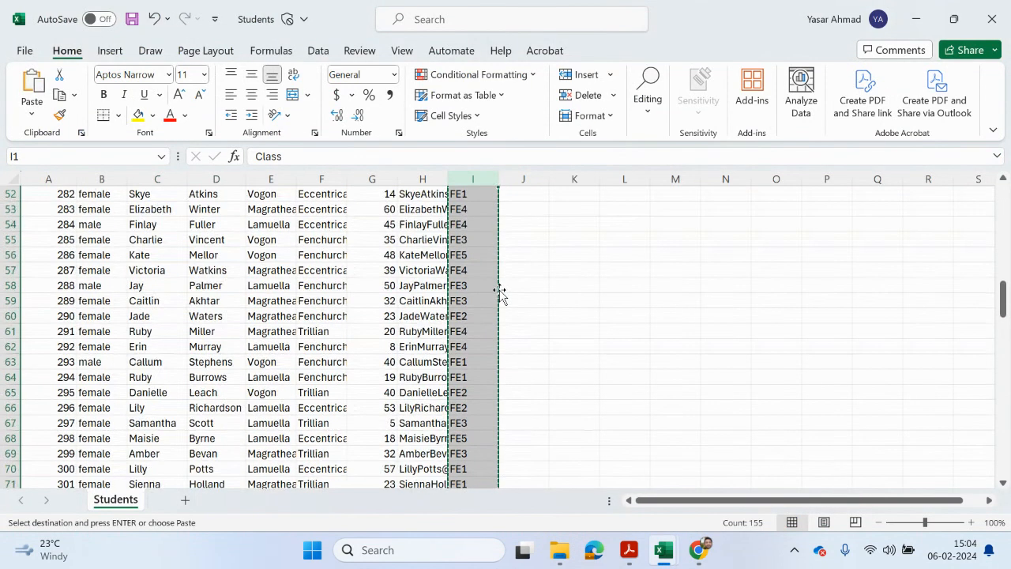
{"action": "scroll", "coordinate": [79, 276], "scroll_direction": "down", "scroll_amount": 15}
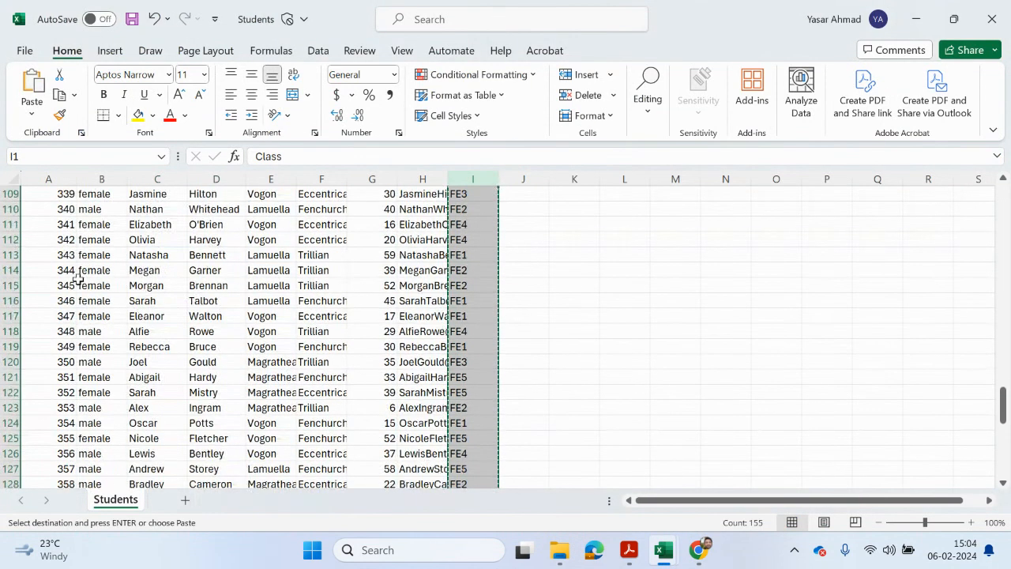
Paste the copied Class column into the empty column D of S_Marks in the test 102 workbook, and save the workbook.
{"action": "mouse_move", "coordinate": [664, 550]}
{"action": "left_click", "coordinate": [564, 458]}
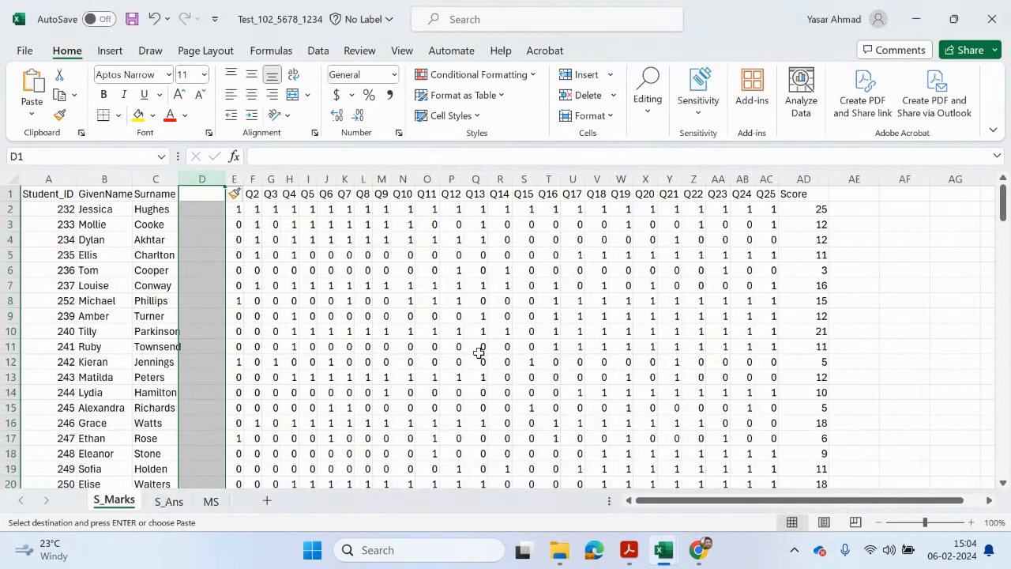
{"action": "right_click", "coordinate": [210, 191]}
{"action": "left_click", "coordinate": [250, 297]}
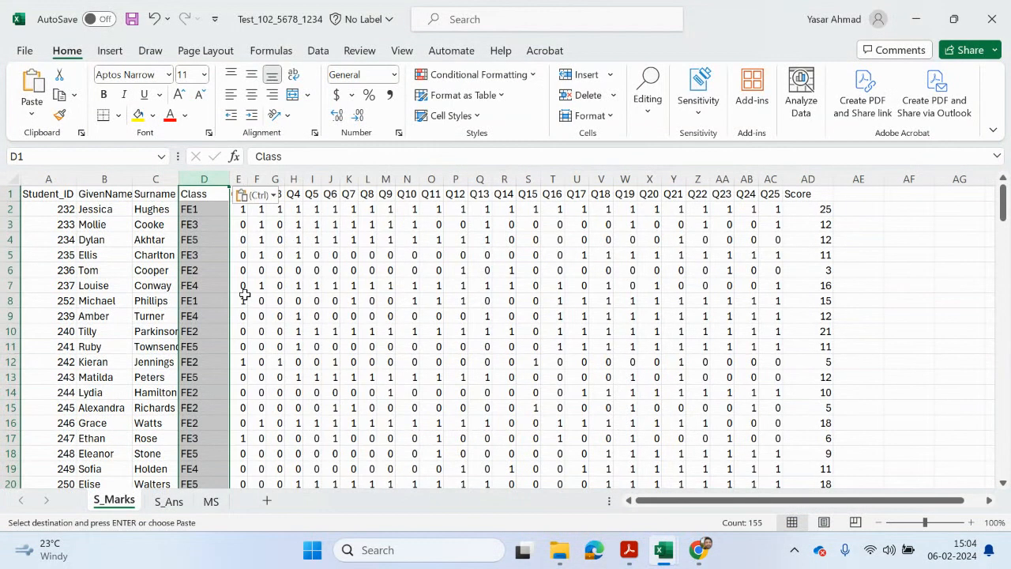
{"action": "scroll", "coordinate": [226, 326], "scroll_direction": "down", "scroll_amount": 9}
{"action": "scroll", "coordinate": [226, 325], "scroll_direction": "down", "scroll_amount": 20}
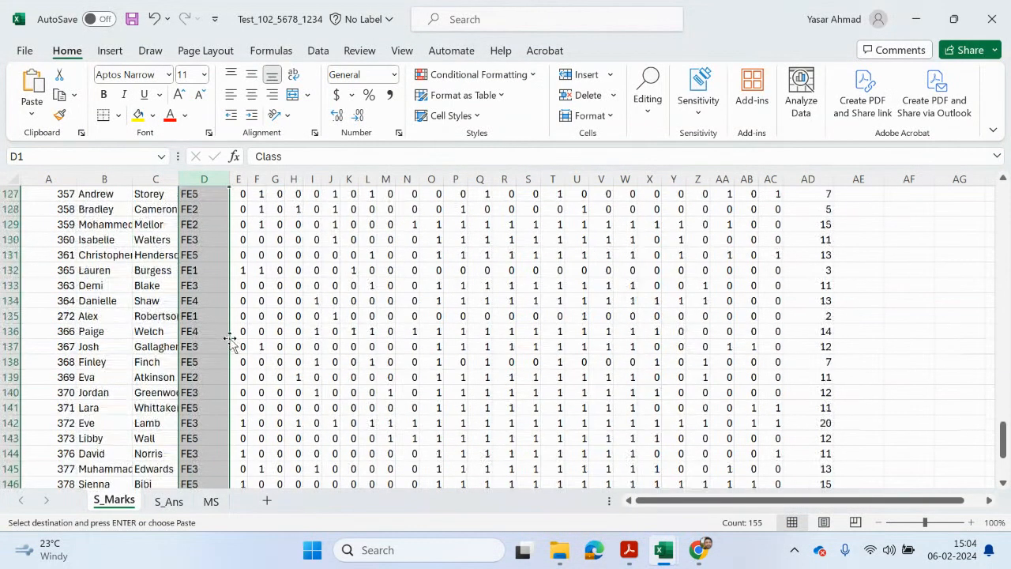
{"action": "scroll", "coordinate": [231, 337], "scroll_direction": "up", "scroll_amount": 20}
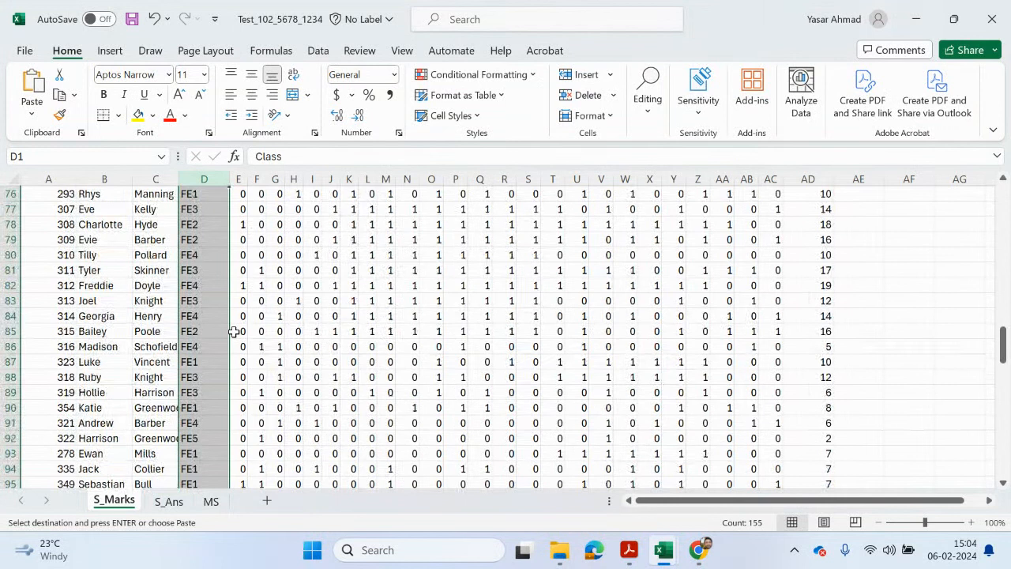
{"action": "scroll", "coordinate": [233, 332], "scroll_direction": "up", "scroll_amount": 14}
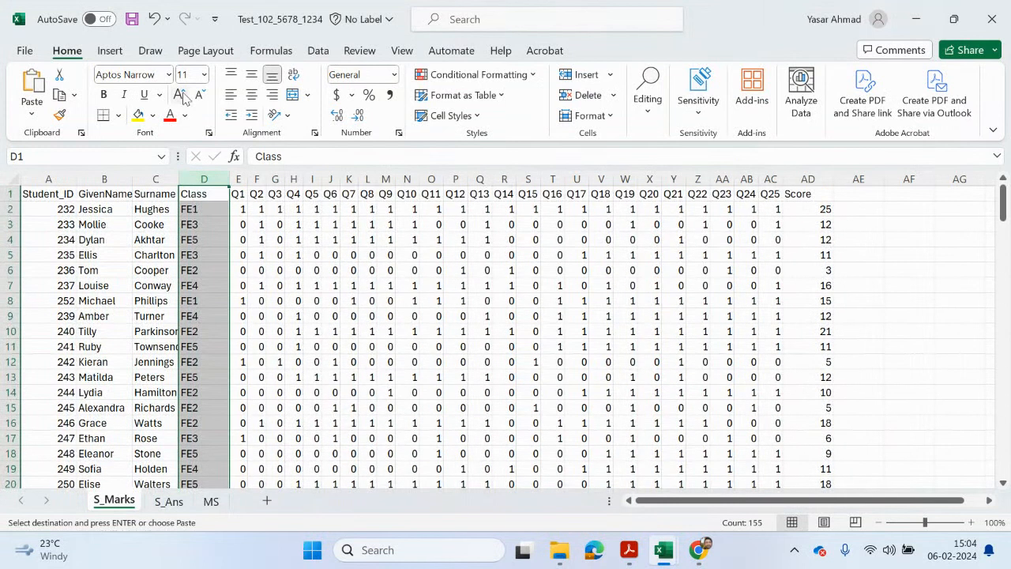
{"action": "key", "text": "ctrl+s"}
Review the Task 1b conditional text rules, example notifications and TEXTJOIN hint in the exam paper PDF in Acrobat.
{"action": "left_click", "coordinate": [807, 179]}
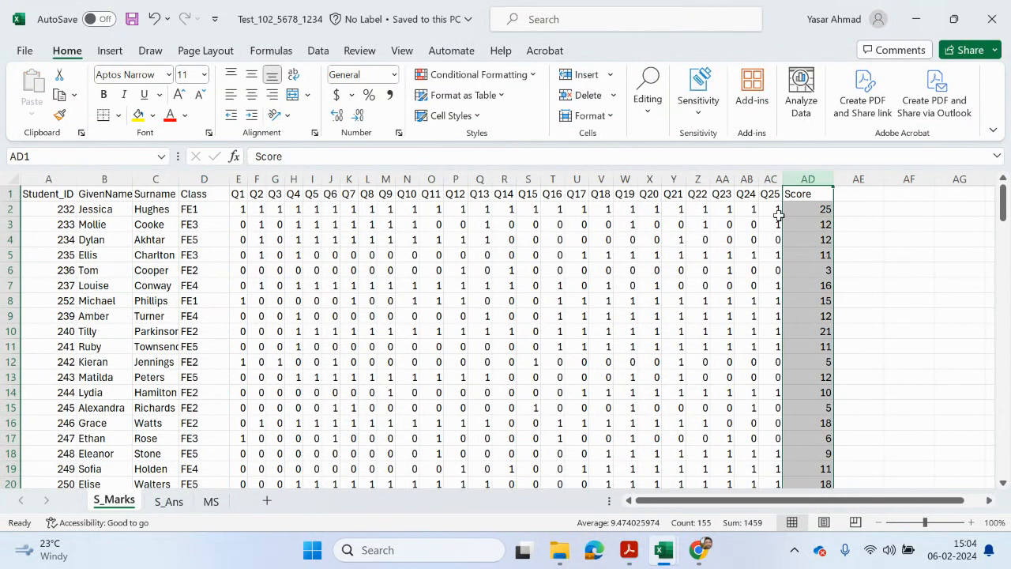
{"action": "left_click", "coordinate": [629, 549]}
{"action": "scroll", "coordinate": [635, 481], "scroll_direction": "down", "scroll_amount": 4}
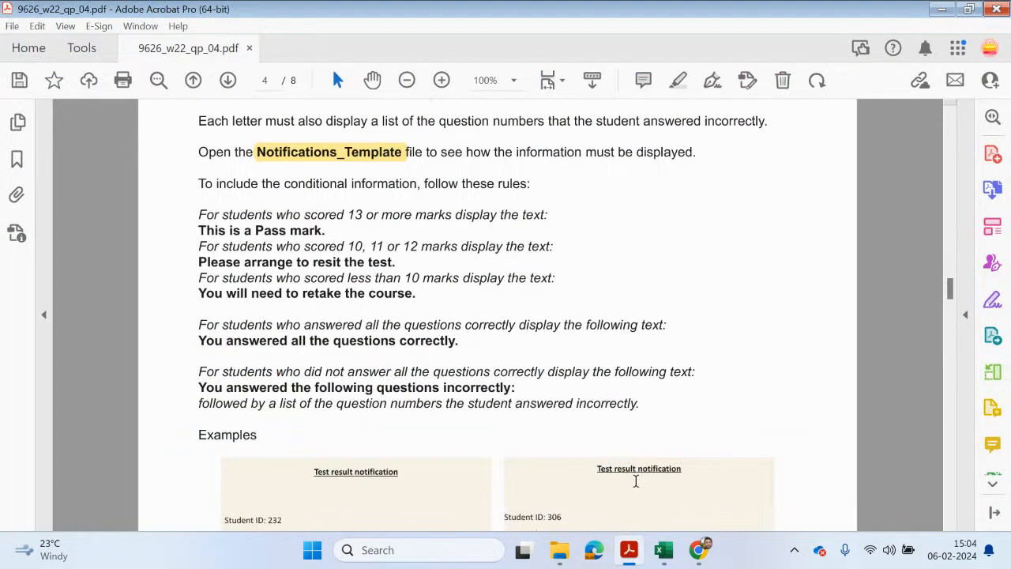
{"action": "scroll", "coordinate": [636, 480], "scroll_direction": "down", "scroll_amount": 2}
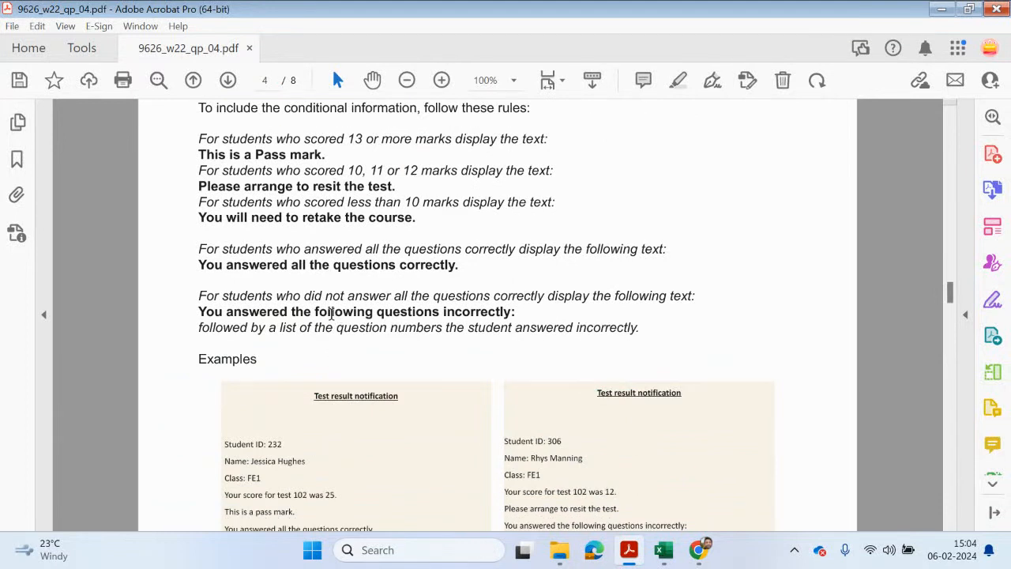
{"action": "left_click_drag", "start_coordinate": [376, 313], "coordinate": [512, 313]}
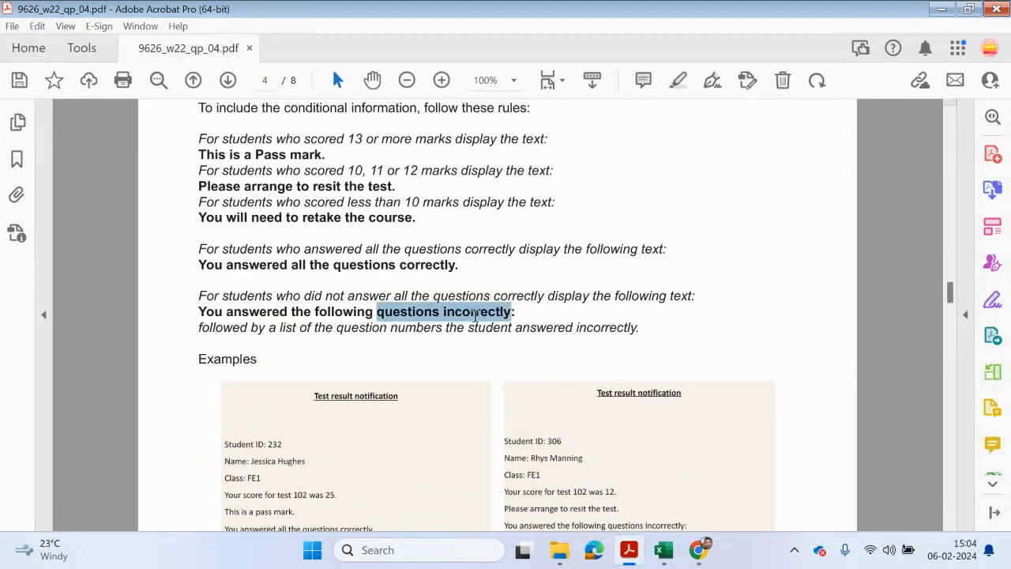
{"action": "scroll", "coordinate": [448, 356], "scroll_direction": "down", "scroll_amount": 3}
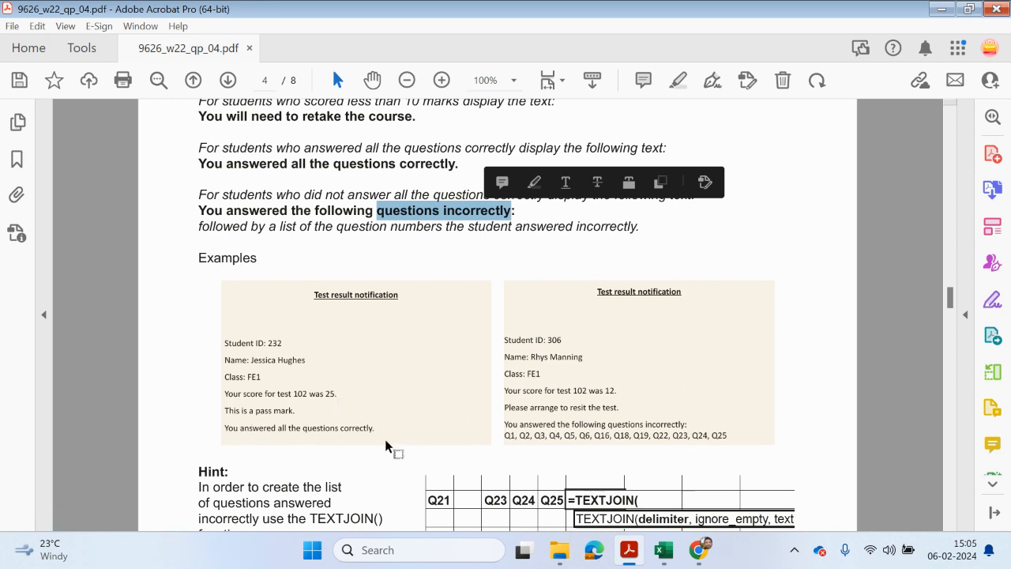
{"action": "scroll", "coordinate": [506, 441], "scroll_direction": "down", "scroll_amount": 1}
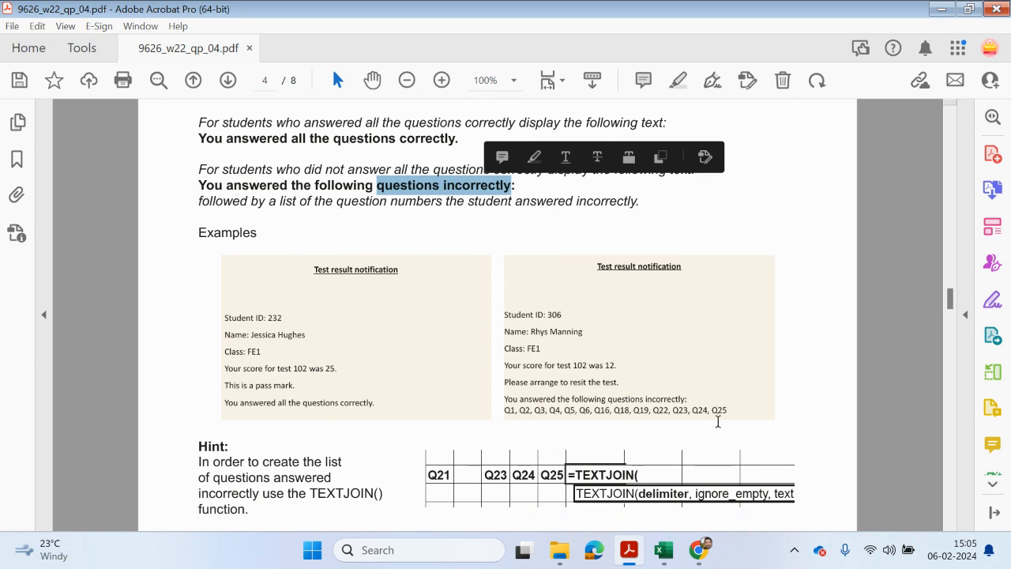
{"action": "left_click", "coordinate": [940, 9]}
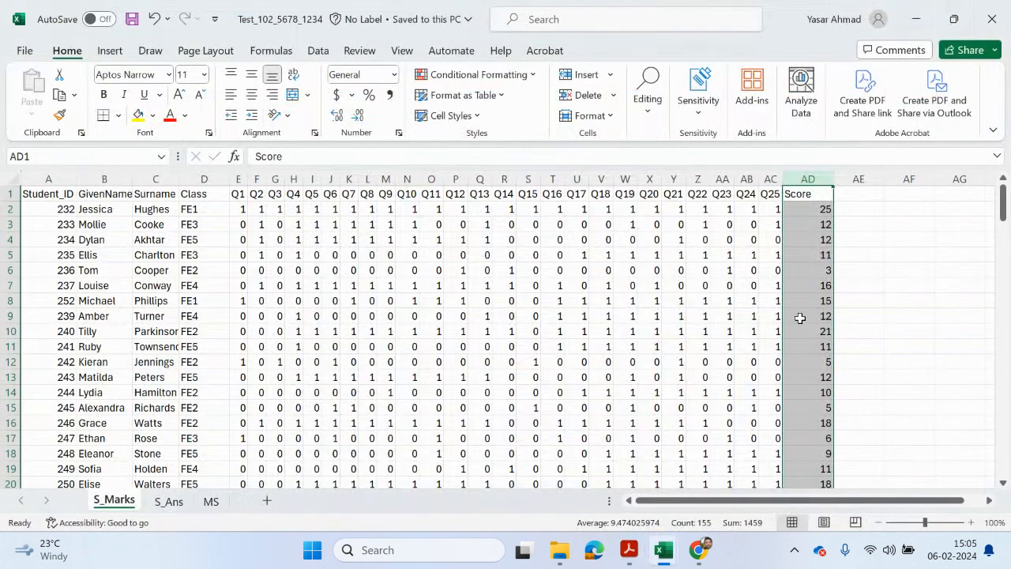
Enter the header IA1 in AE1 beside Score, extend the series to IA25 in BC1, and narrow columns AE to BC equally.
{"action": "left_click", "coordinate": [988, 501]}
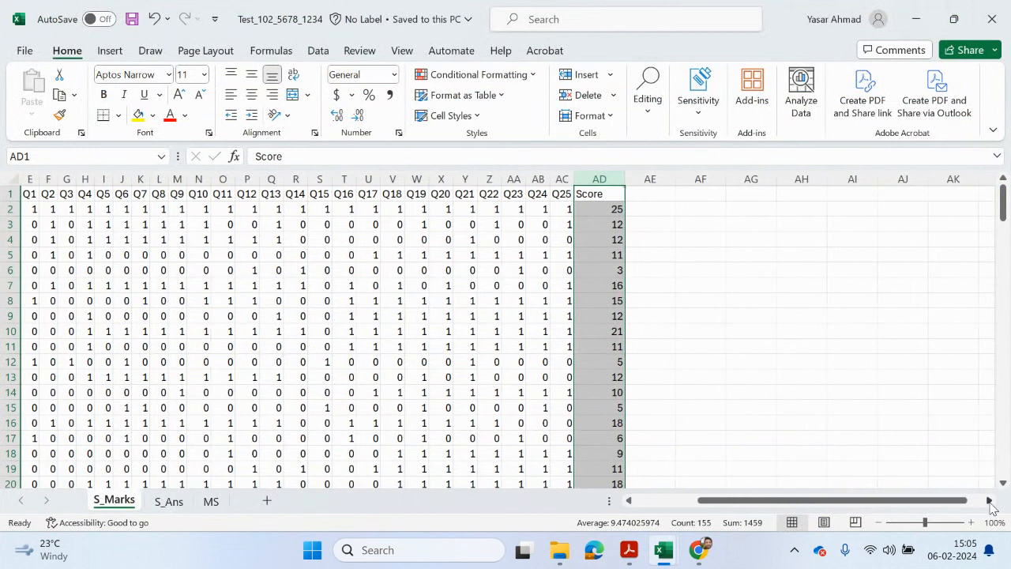
{"action": "left_click", "coordinate": [650, 196]}
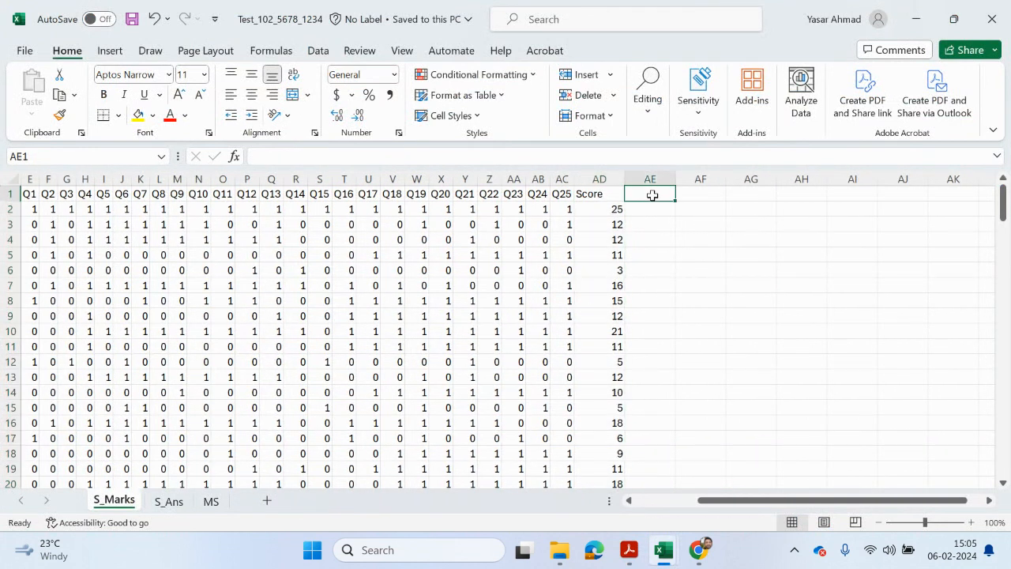
{"action": "type", "text": "IA1"}
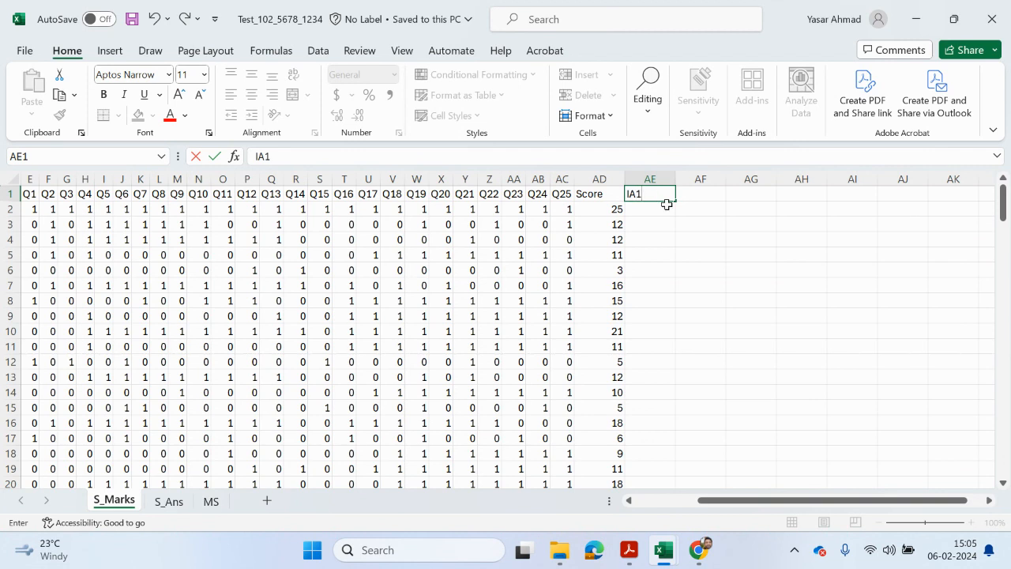
{"action": "left_click", "coordinate": [661, 267]}
{"action": "left_click", "coordinate": [655, 195]}
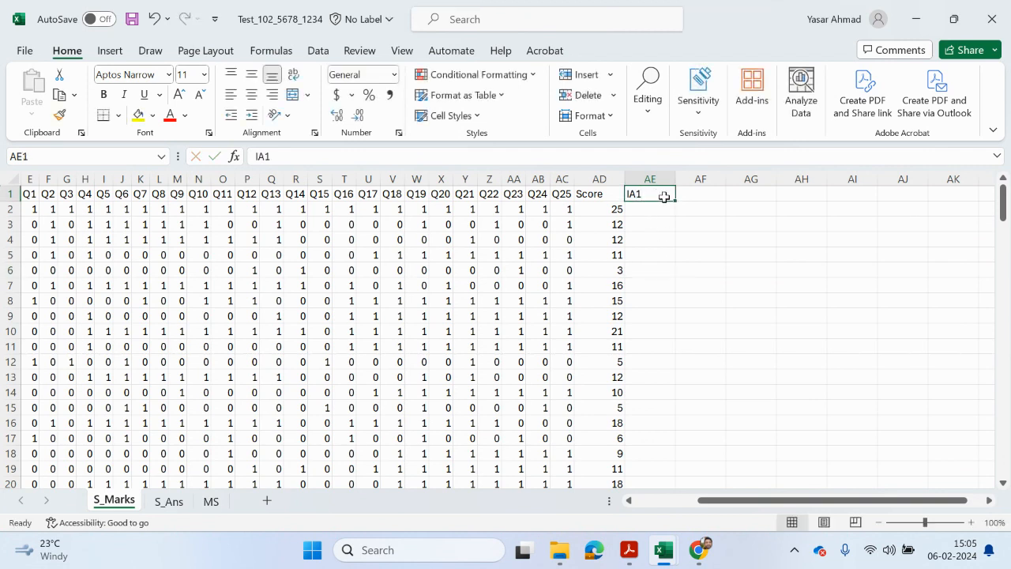
{"action": "left_click_drag", "start_coordinate": [677, 184], "coordinate": [879, 207]}
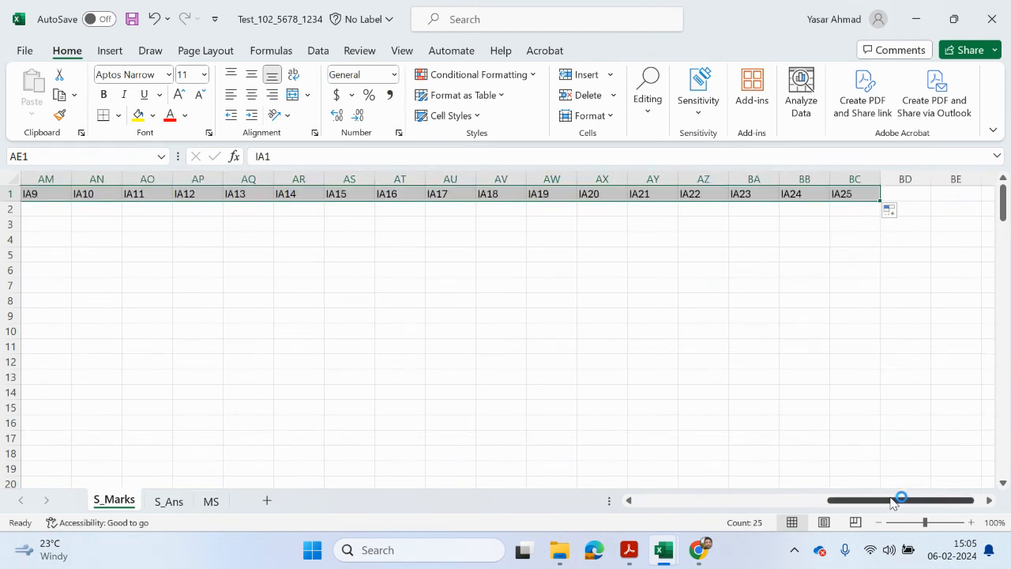
{"action": "left_click_drag", "start_coordinate": [859, 172], "coordinate": [221, 172]}
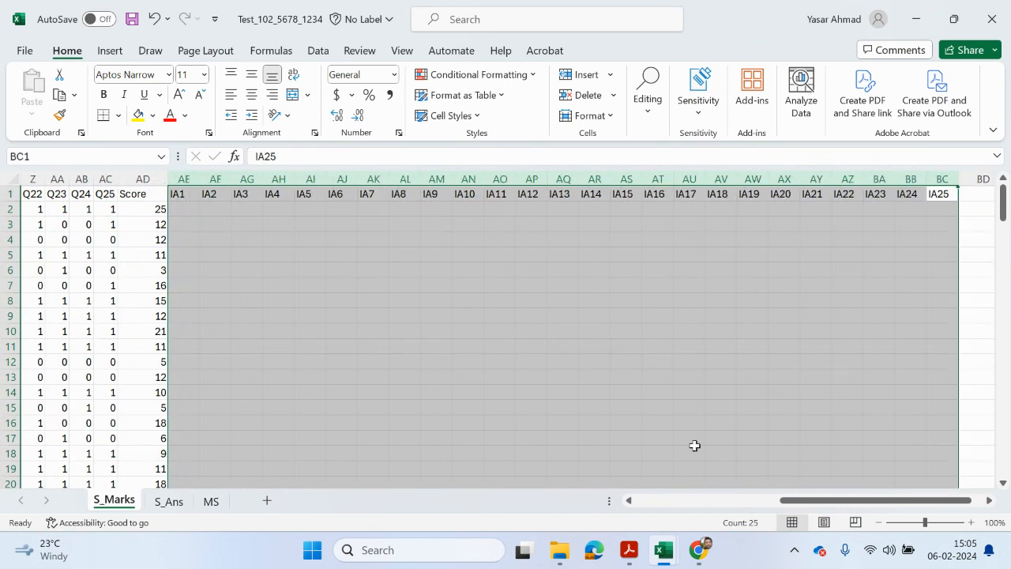
Enter the formula =IF(E2=0,E$1,"") in AE2 under IA1 to return the Q1 header for an incorrect answer.
{"action": "left_click_drag", "start_coordinate": [843, 500], "coordinate": [719, 498]}
{"action": "left_click", "coordinate": [754, 211]}
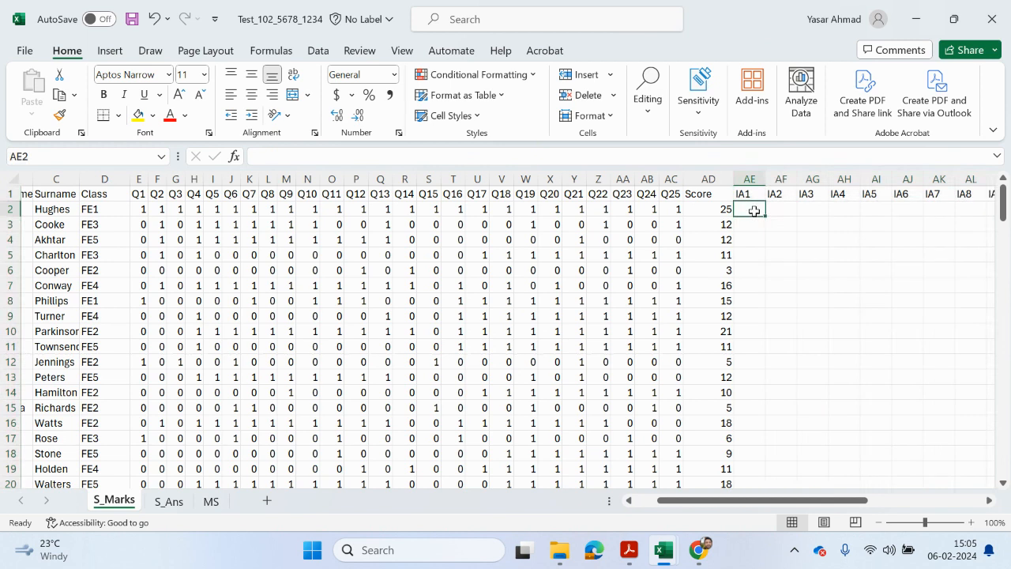
{"action": "type", "text": "="}
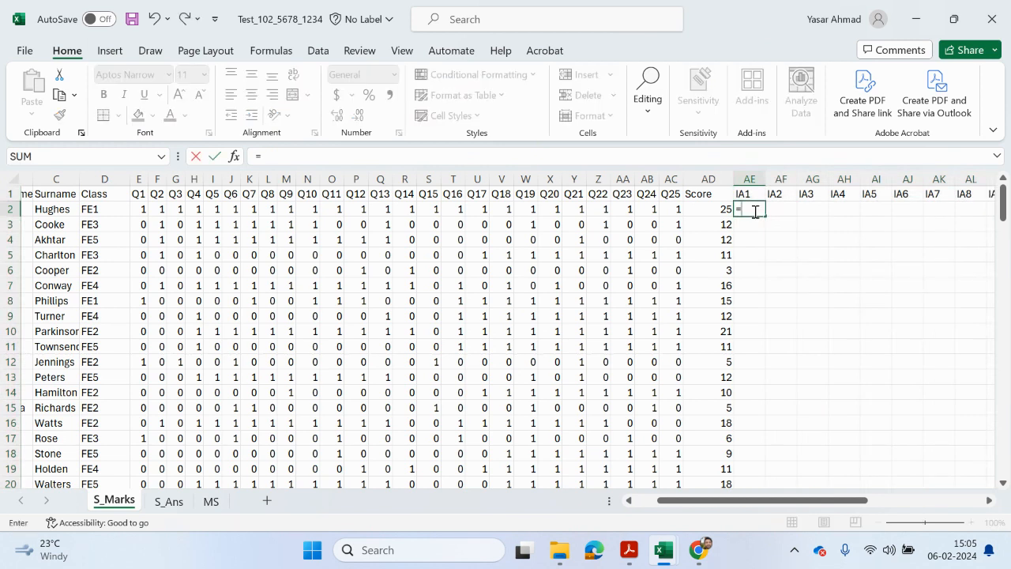
{"action": "type", "text": "if"}
{"action": "double_click", "coordinate": [761, 226]}
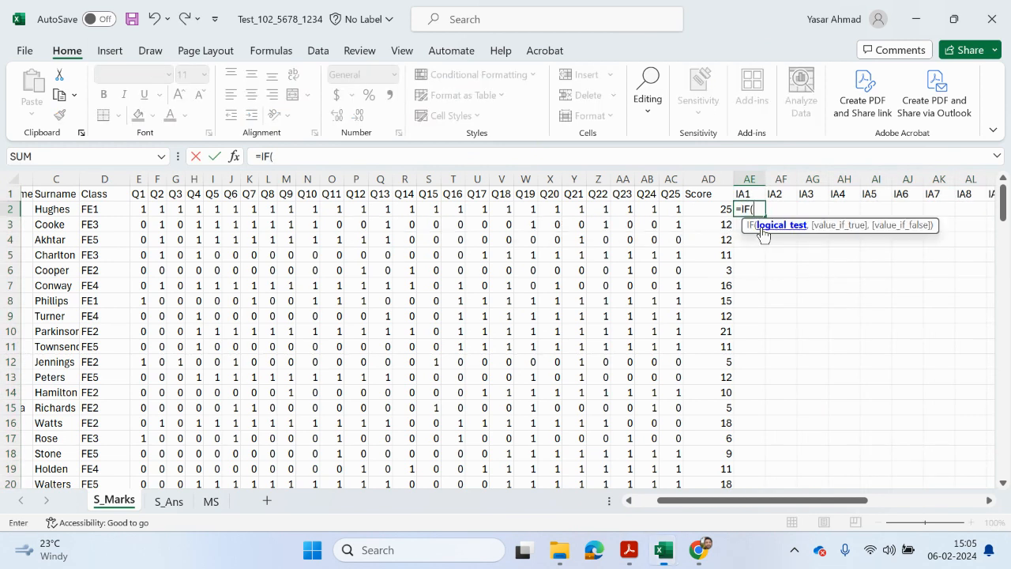
{"action": "left_click", "coordinate": [145, 210]}
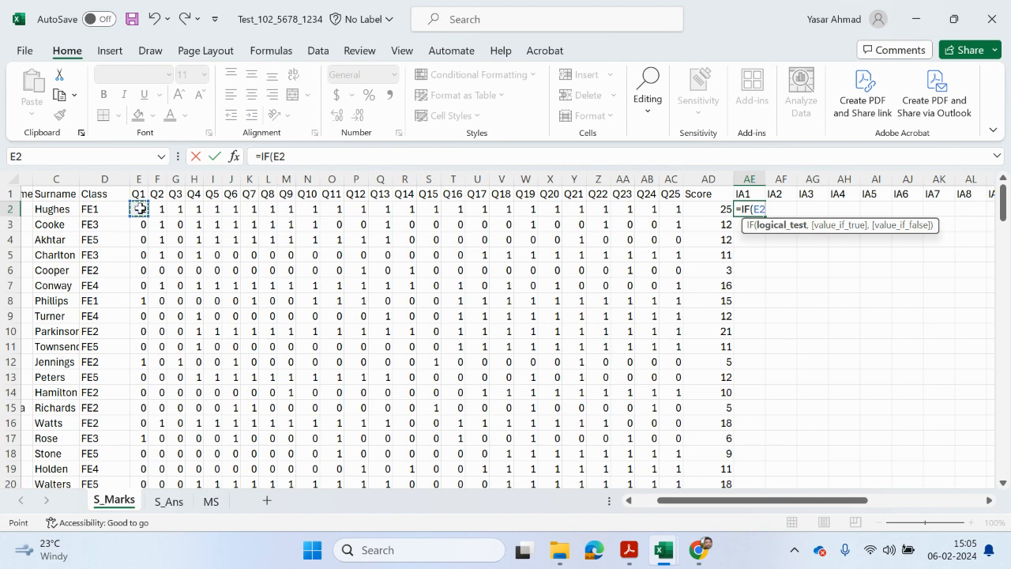
{"action": "type", "text": "="}
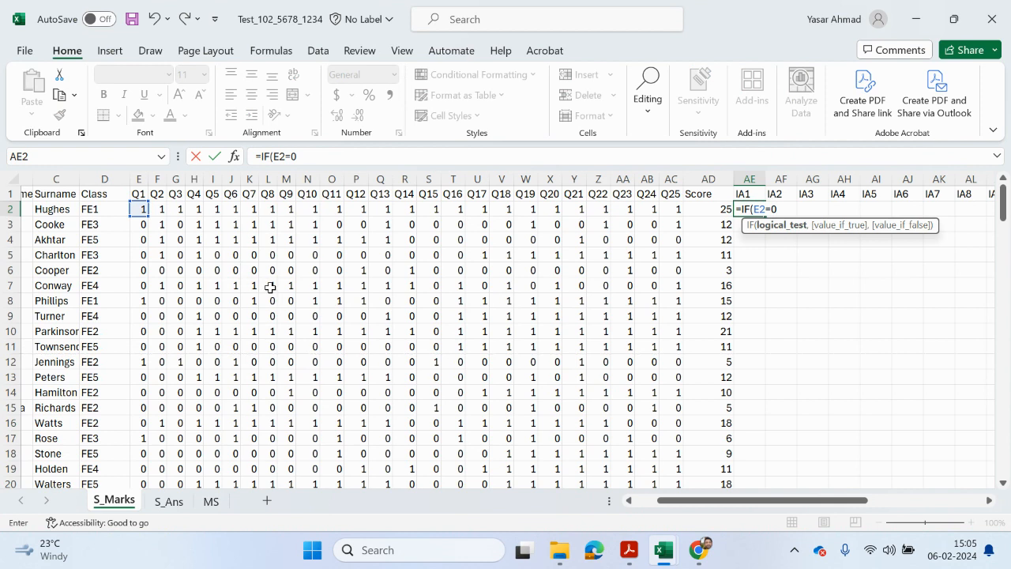
{"action": "type", "text": "0,"}
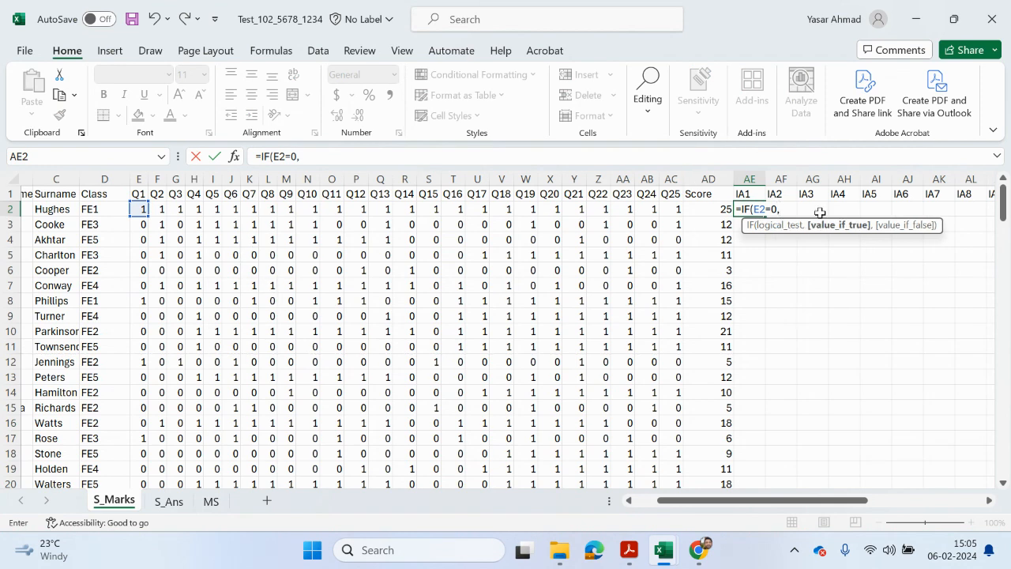
{"action": "left_click", "coordinate": [145, 194]}
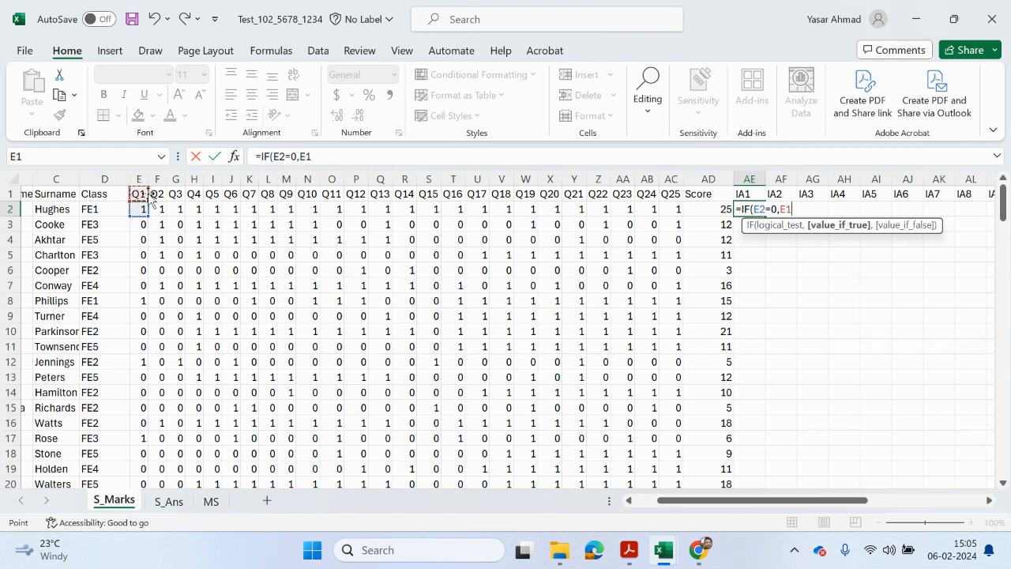
{"action": "left_click", "coordinate": [305, 156]}
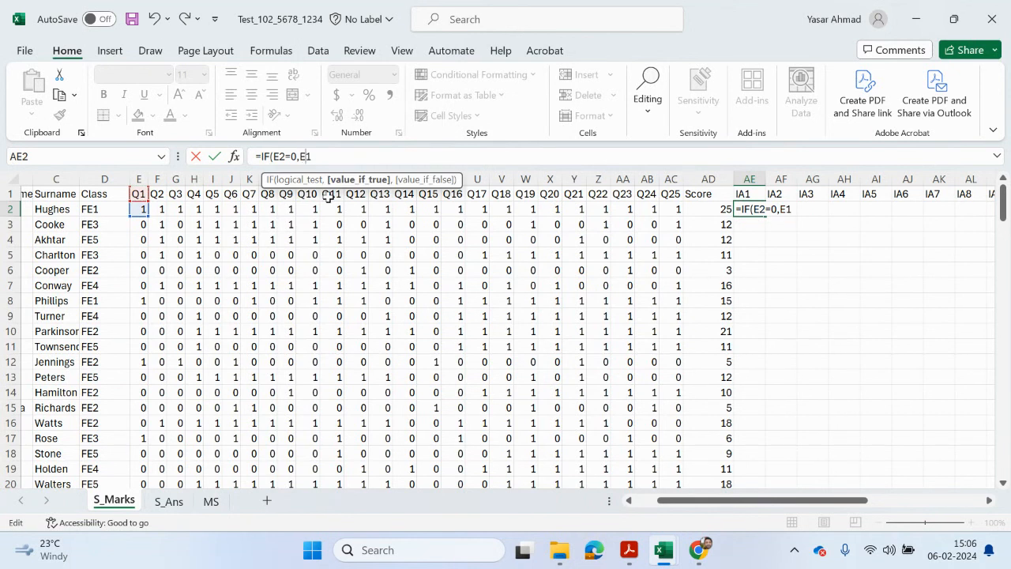
{"action": "type", "text": "$1"}
{"action": "type", "text": ","}
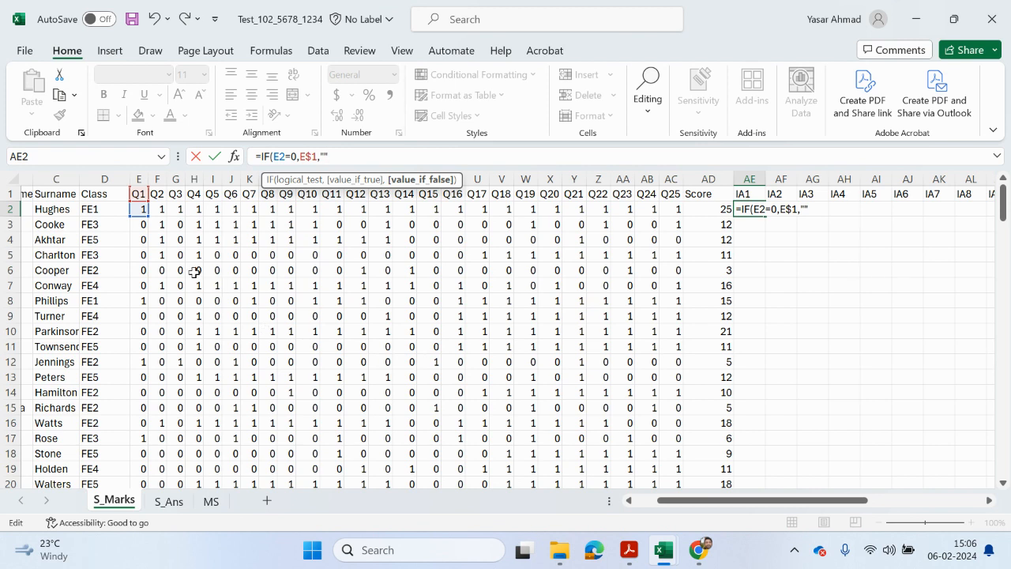
{"action": "type", "text": "\"\")"}
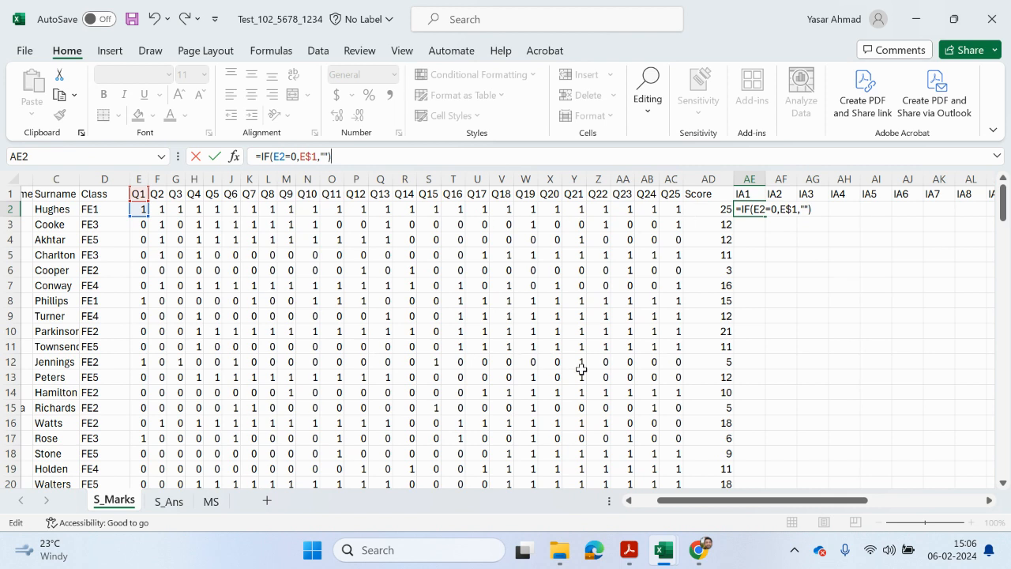
{"action": "key", "text": "Return"}
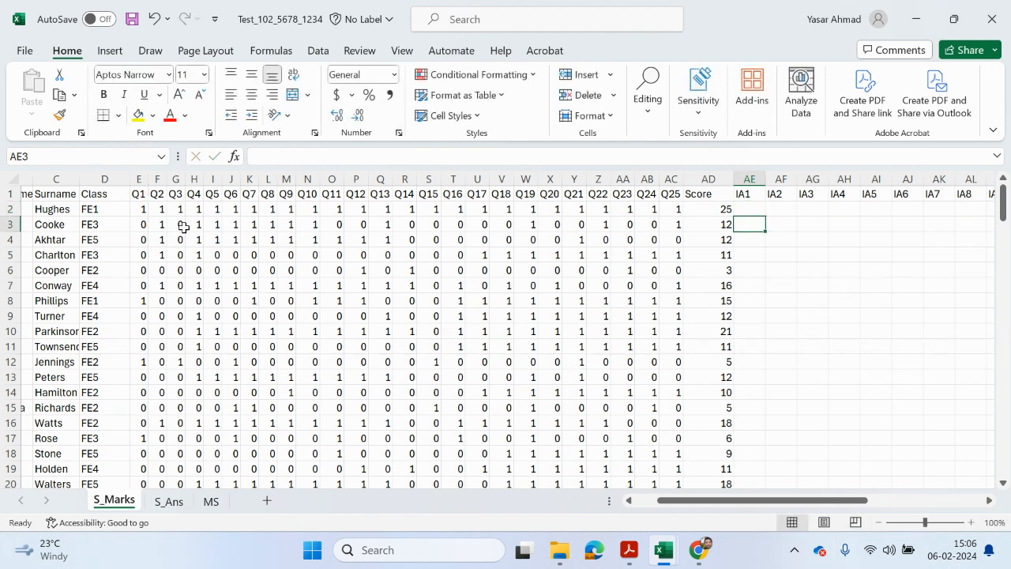
Copy the AE2 formula across to column BC under IA25 and down all student rows.
{"action": "left_click_drag", "start_coordinate": [796, 500], "coordinate": [829, 500]}
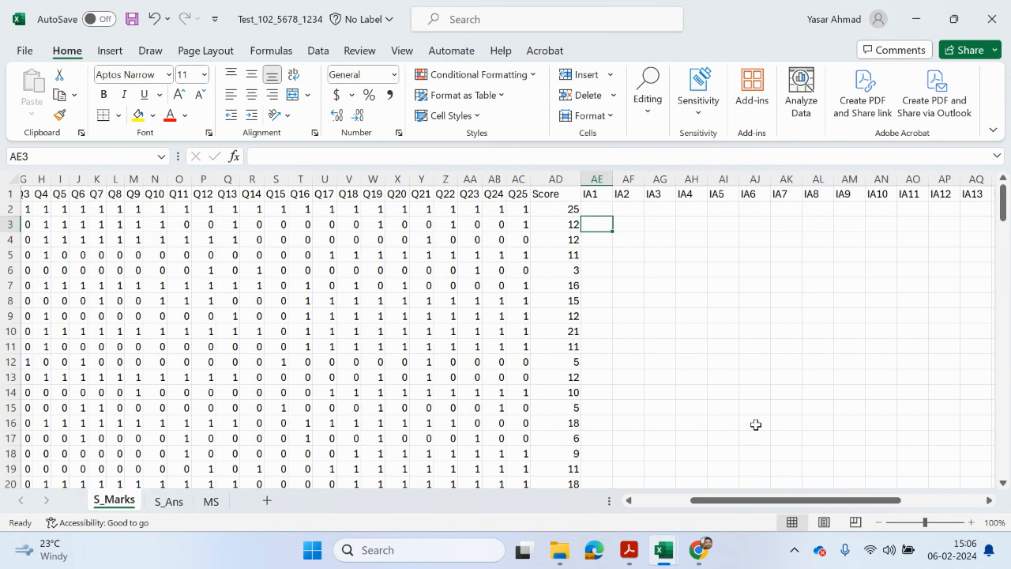
{"action": "key", "text": "Up"}
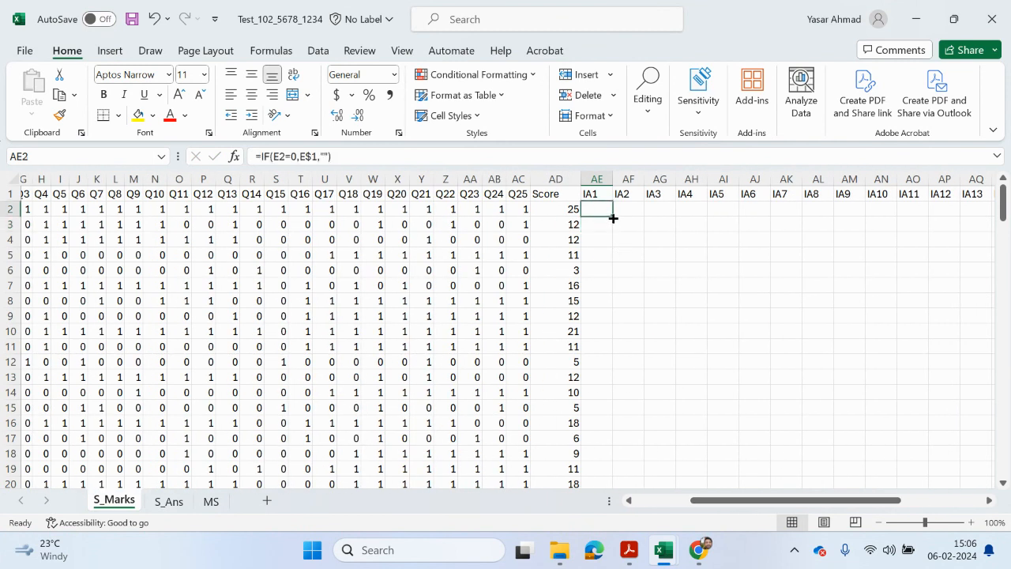
{"action": "left_click_drag", "start_coordinate": [613, 218], "coordinate": [875, 435]}
{"action": "scroll", "coordinate": [536, 385], "scroll_direction": "up", "scroll_amount": 18}
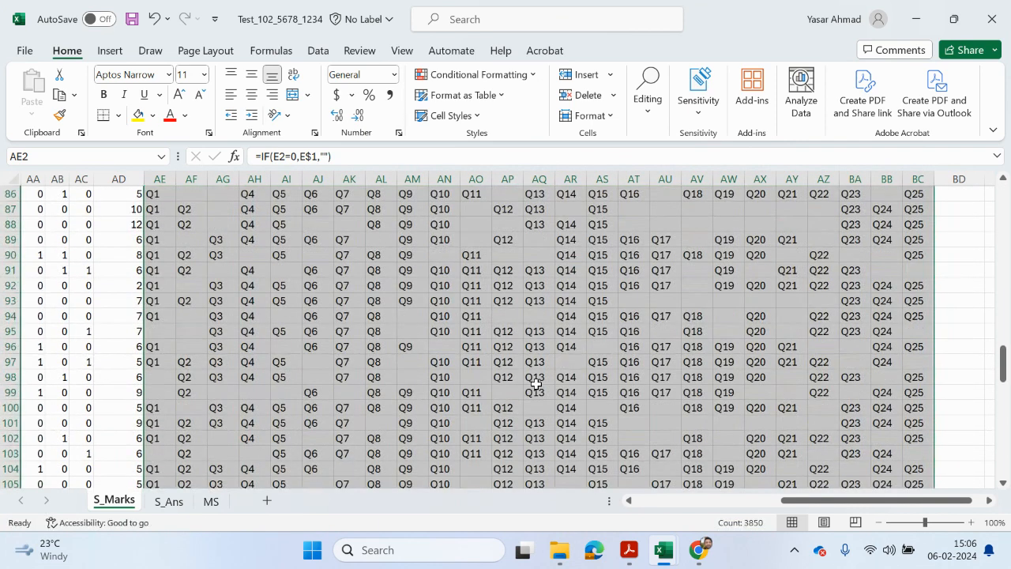
{"action": "scroll", "coordinate": [536, 384], "scroll_direction": "up", "scroll_amount": 20}
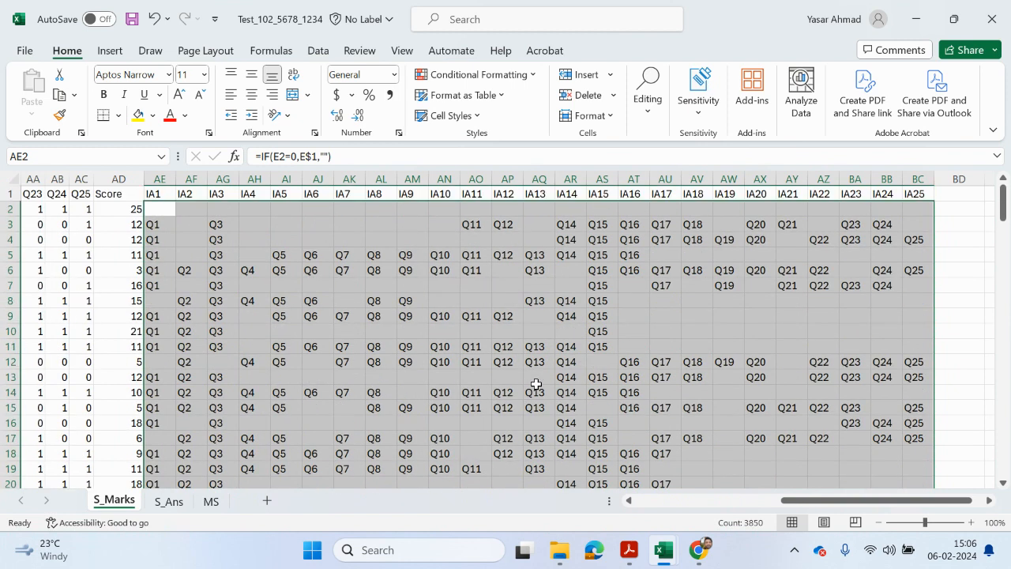
Check the example list of incorrect questions and the TEXTJOIN hint in the exam paper PDF in Acrobat.
{"action": "left_click", "coordinate": [640, 549]}
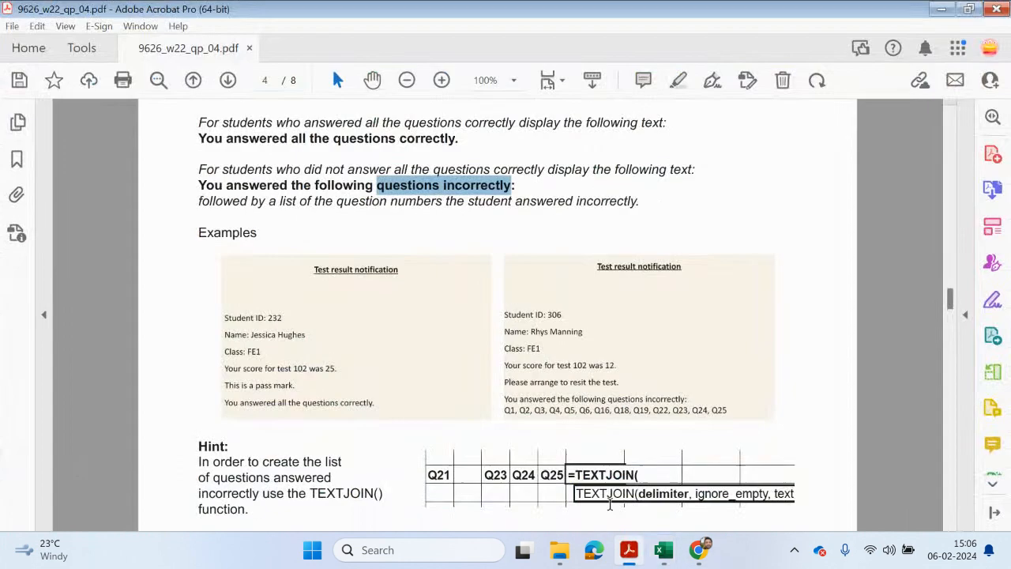
{"action": "scroll", "coordinate": [586, 459], "scroll_direction": "down", "scroll_amount": 1}
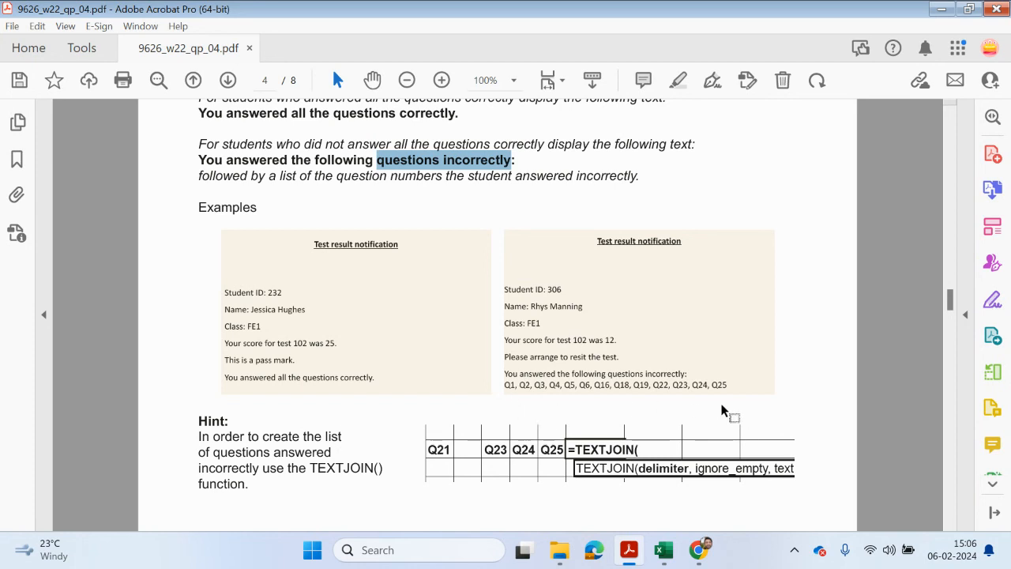
{"action": "left_click", "coordinate": [941, 9]}
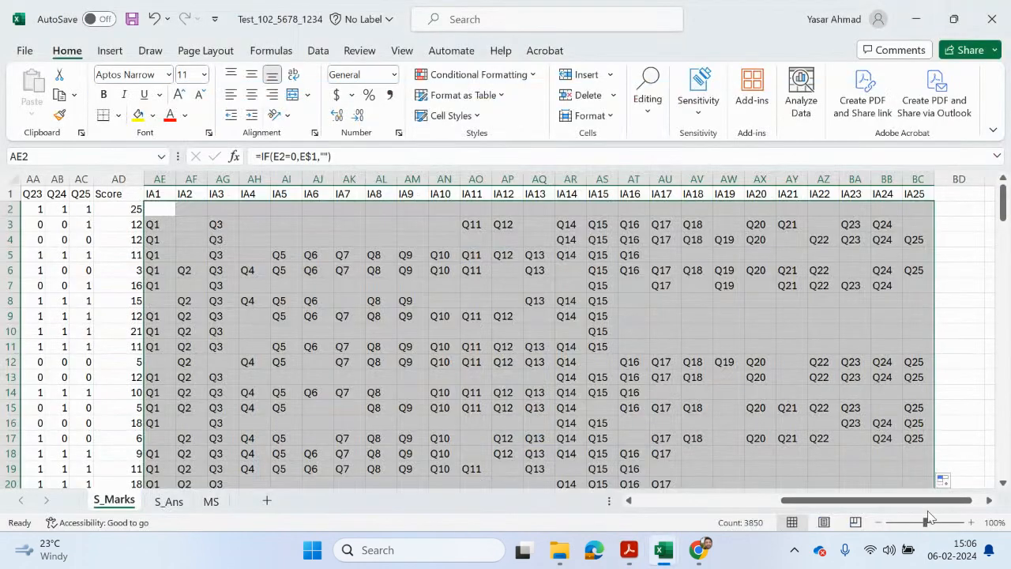
Back in the Excel marks sheet, enter the header Incorrect_Ans in BD1 beside IA25 and widen column BD.
{"action": "left_click", "coordinate": [989, 500]}
{"action": "left_click", "coordinate": [989, 501]}
{"action": "left_click", "coordinate": [988, 500]}
{"action": "left_click", "coordinate": [887, 197]}
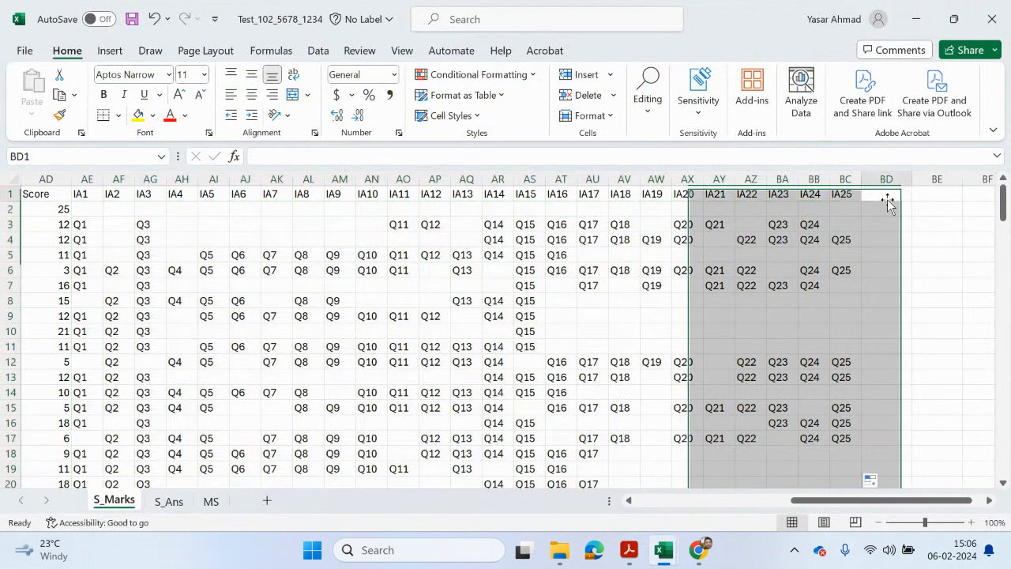
{"action": "double_click", "coordinate": [890, 194]}
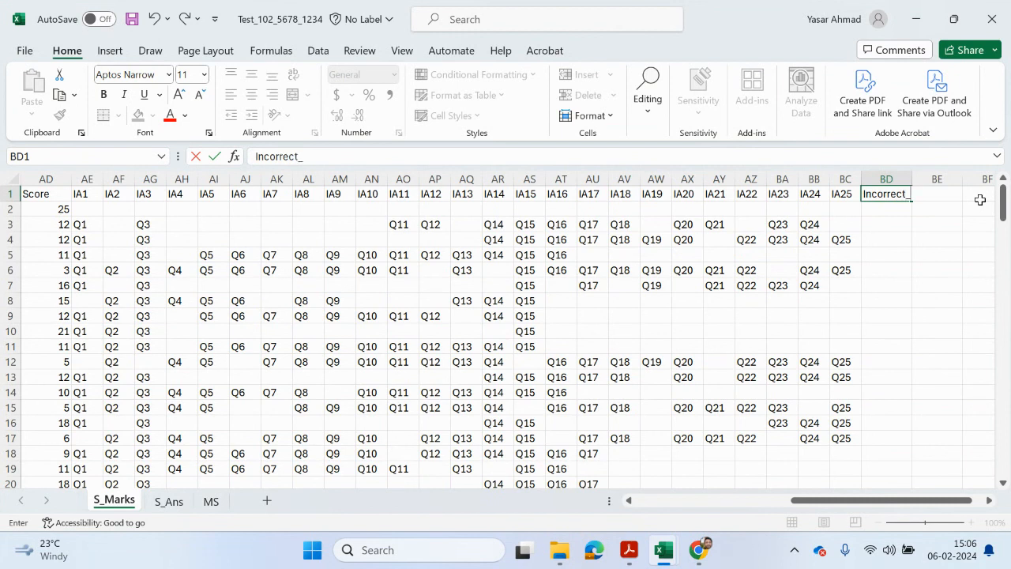
{"action": "type", "text": "Incorrect_Ans"}
{"action": "left_click", "coordinate": [973, 225]}
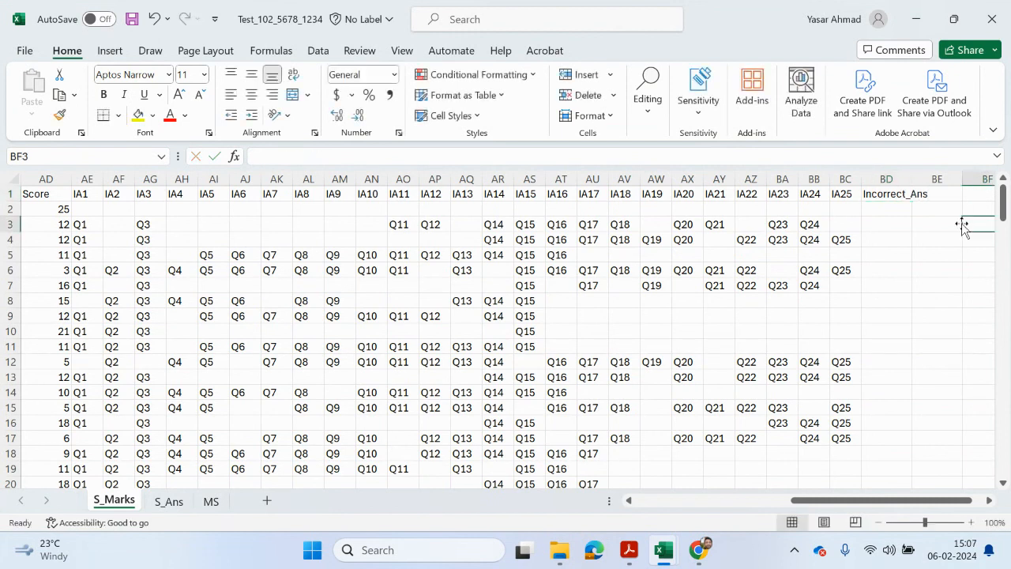
{"action": "left_click_drag", "start_coordinate": [912, 179], "coordinate": [955, 180]}
Recheck the TEXTJOIN hint in the exam paper PDF and start a TEXTJOIN formula in BD2 of the marks sheet.
{"action": "left_click", "coordinate": [902, 206]}
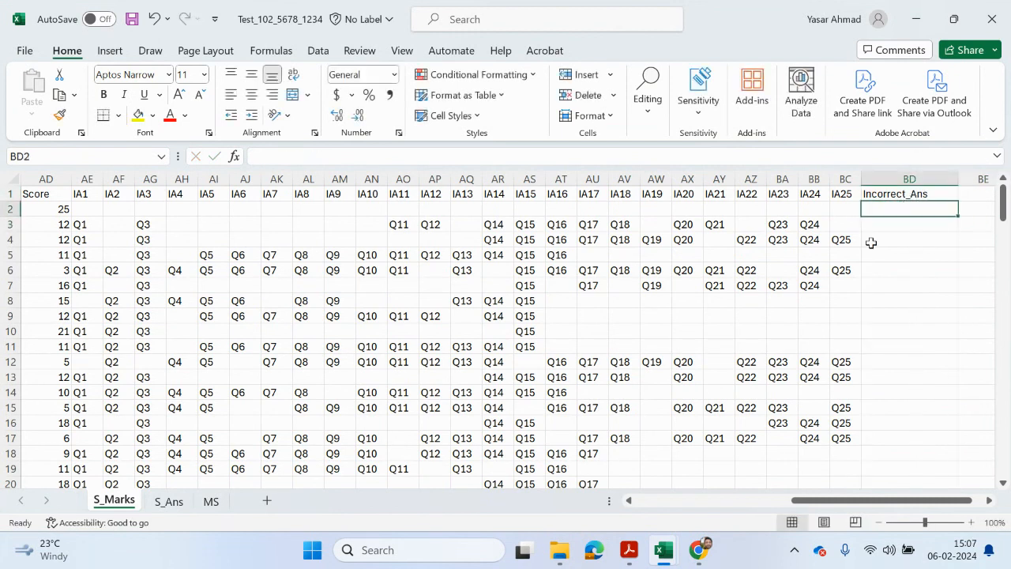
{"action": "left_click", "coordinate": [628, 550]}
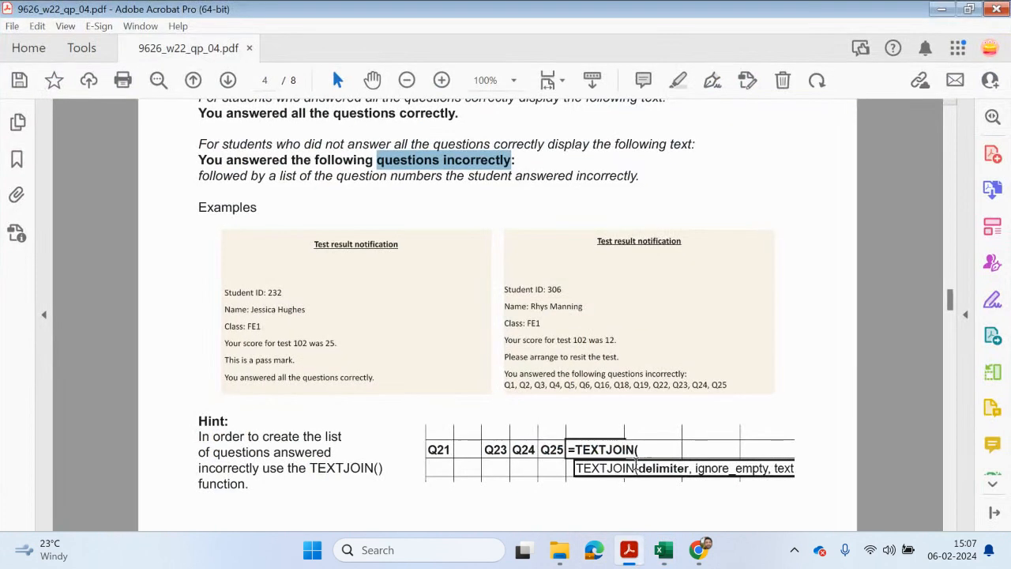
{"action": "left_click", "coordinate": [941, 9]}
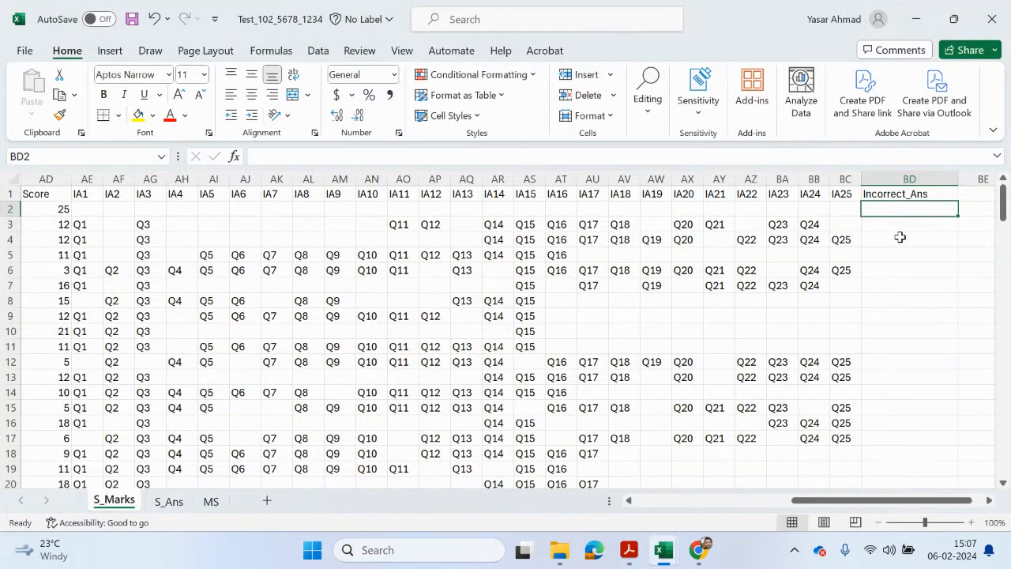
{"action": "type", "text": "="}
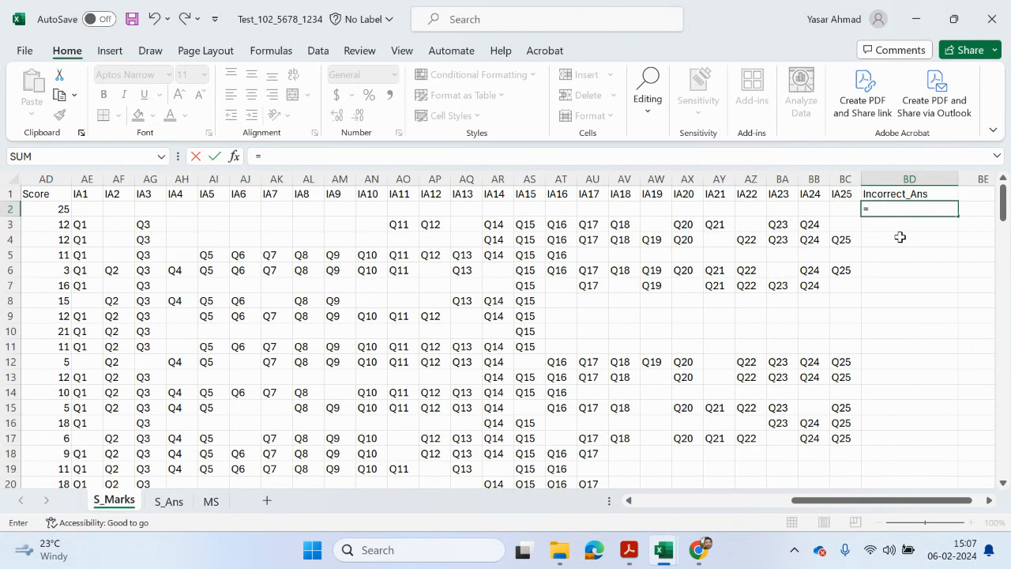
{"action": "type", "text": "te"}
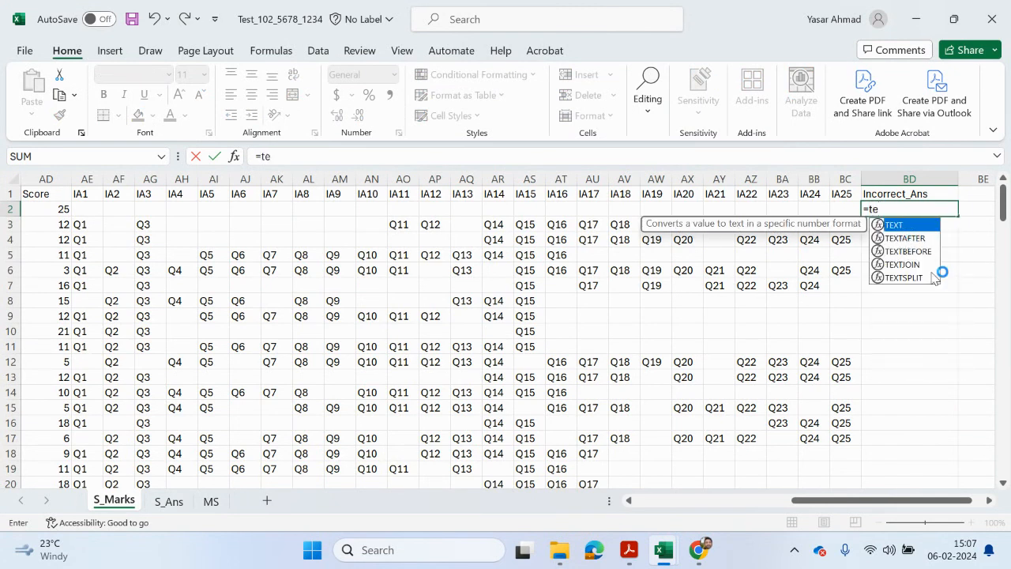
{"action": "double_click", "coordinate": [904, 264]}
{"action": "left_click_drag", "start_coordinate": [831, 506], "coordinate": [726, 501]}
{"action": "left_click_drag", "start_coordinate": [602, 209], "coordinate": [789, 210]}
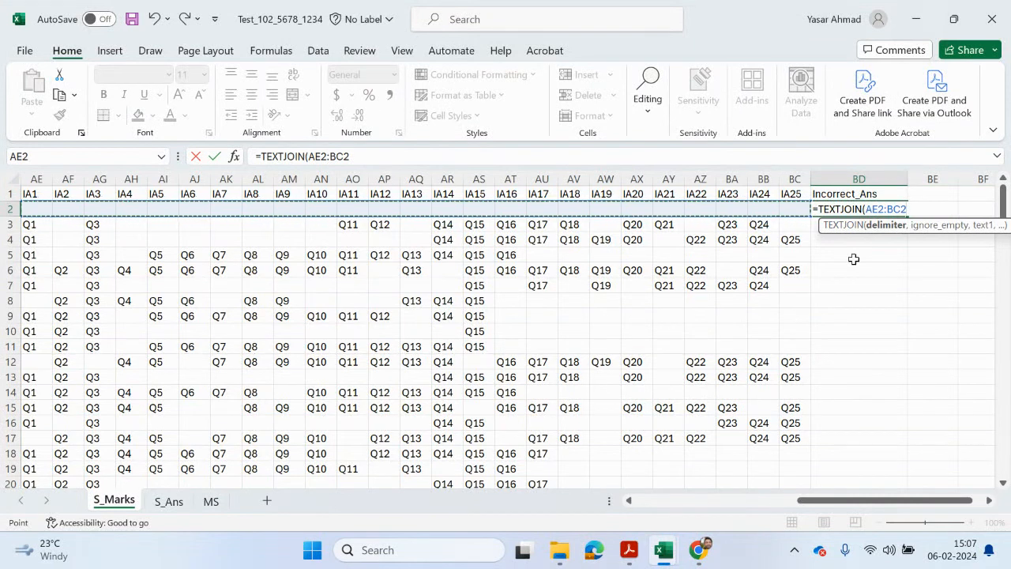
{"action": "key", "text": "BackSpace"}
{"action": "key", "text": "BackSpace"}
{"action": "key", "text": "BackSpace"}
{"action": "key", "text": "BackSpace"}
{"action": "key", "text": "BackSpace"}
{"action": "key", "text": "BackSpace"}
{"action": "key", "text": "BackSpace"}
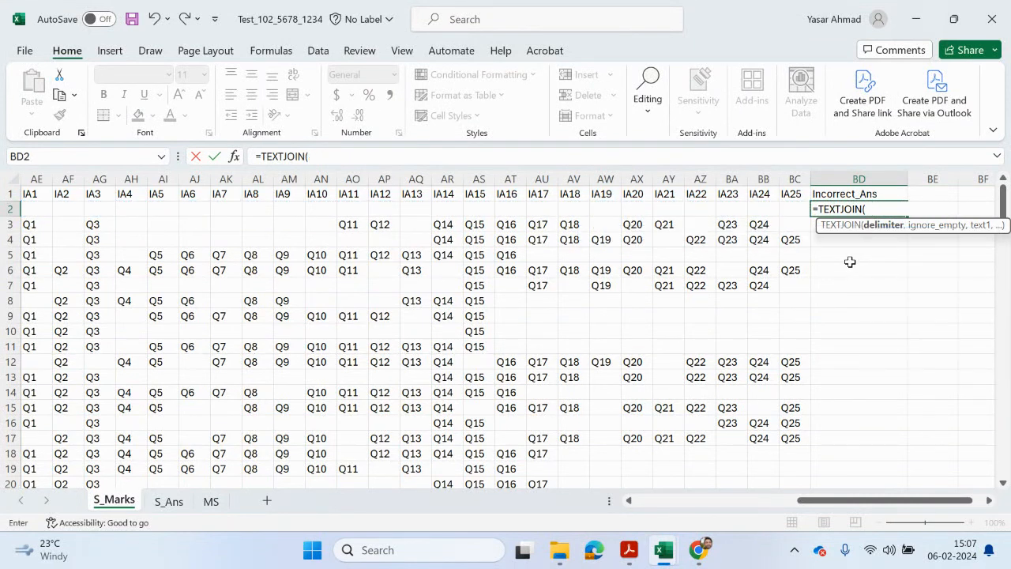
Complete the BD2 TEXTJOIN function with delimiter ",", Ignore_empty left blank and the text range AE2:BC2.
{"action": "left_click", "coordinate": [233, 156]}
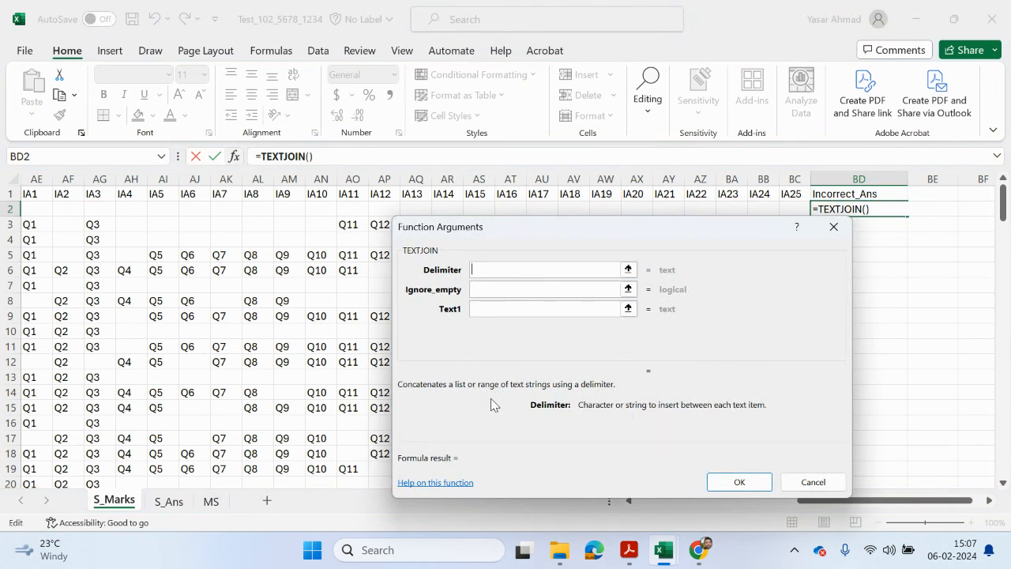
{"action": "type", "text": "\",\""}
{"action": "left_click", "coordinate": [474, 289]}
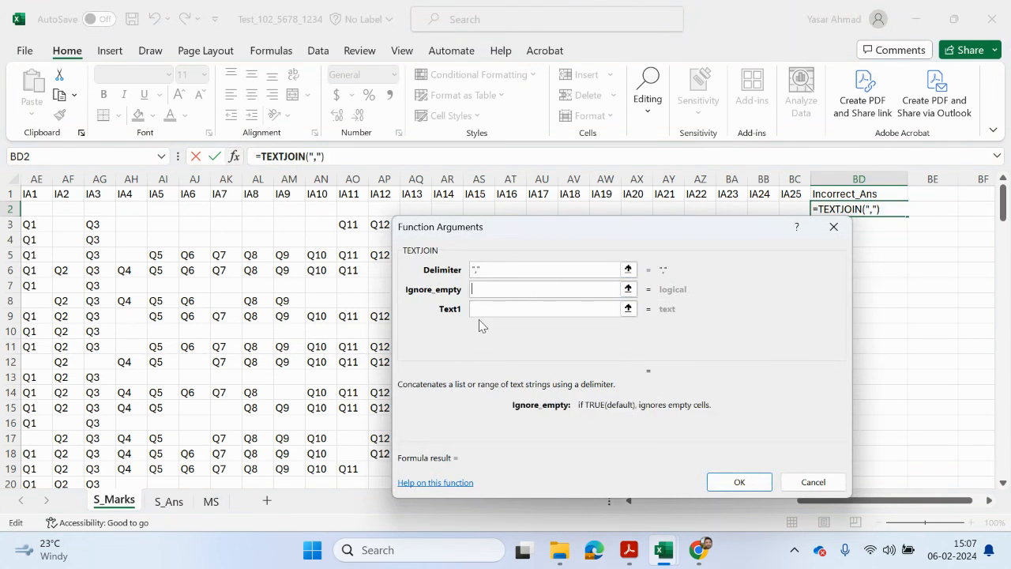
{"action": "left_click", "coordinate": [485, 308]}
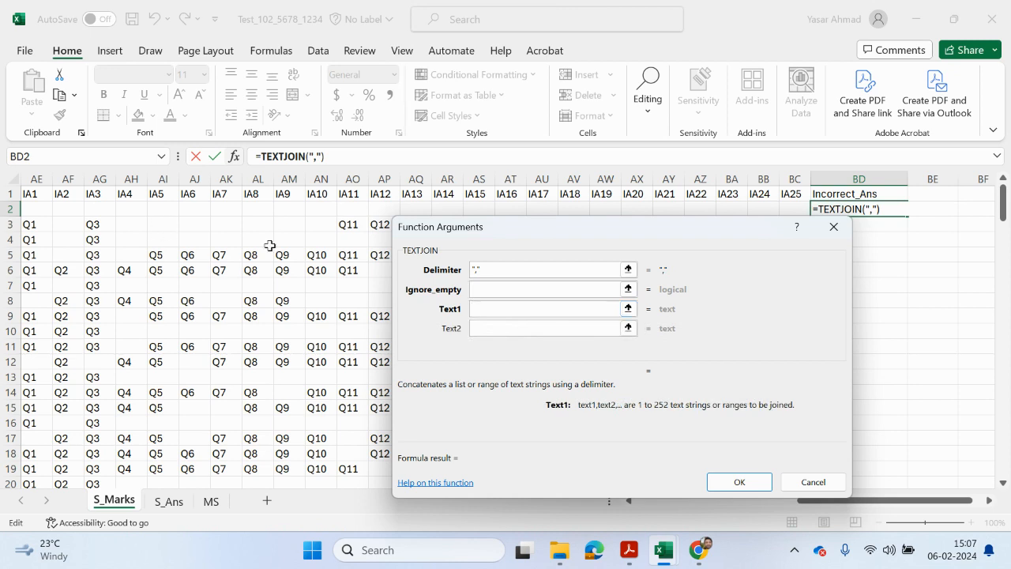
{"action": "left_click_drag", "start_coordinate": [24, 209], "coordinate": [799, 206]}
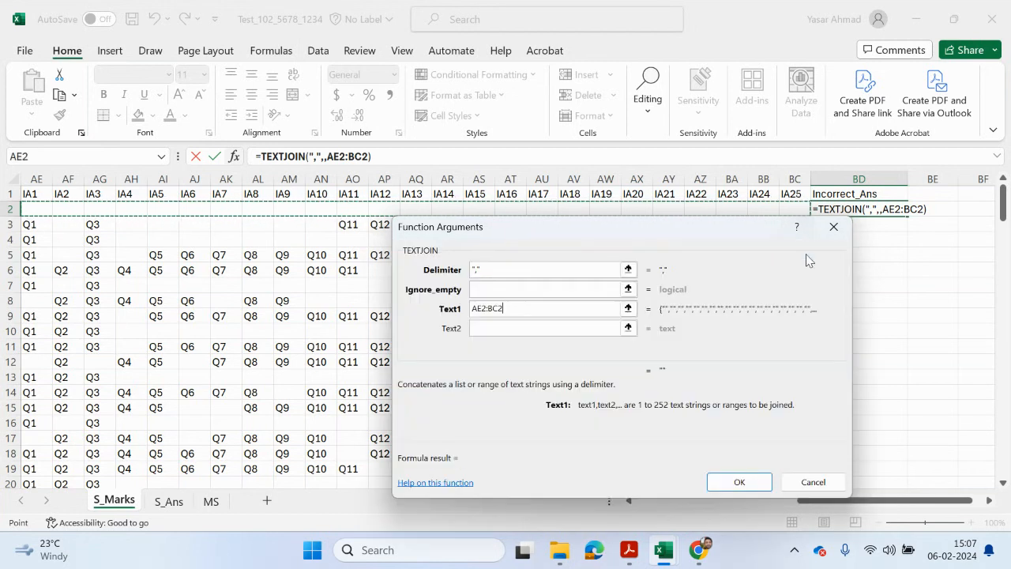
{"action": "left_click", "coordinate": [729, 485]}
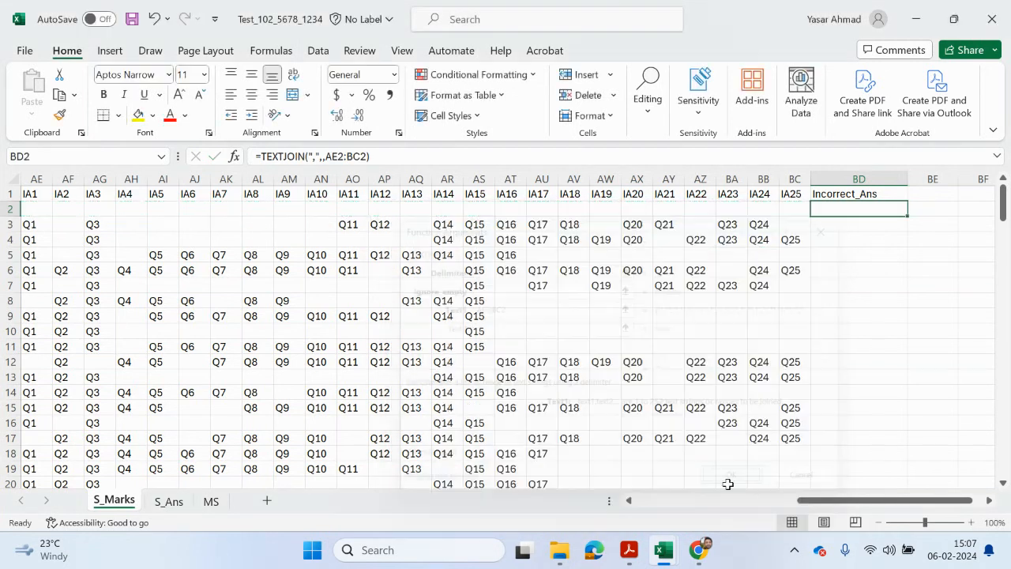
Fill the BD2 formula down all student rows and widen the Incorrect_Ans column for the joined lists.
{"action": "double_click", "coordinate": [908, 216]}
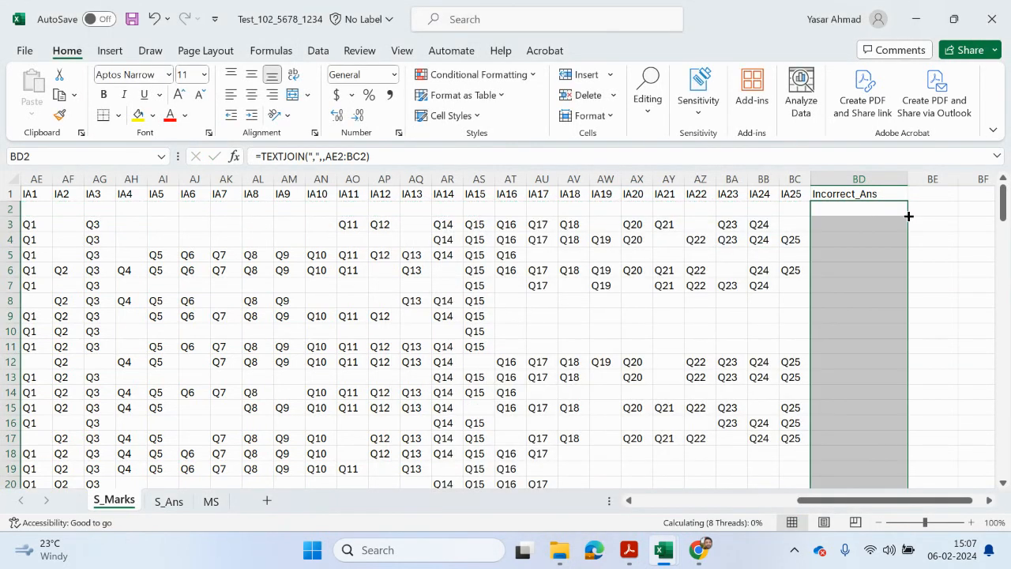
{"action": "left_click_drag", "start_coordinate": [908, 186], "coordinate": [999, 186]}
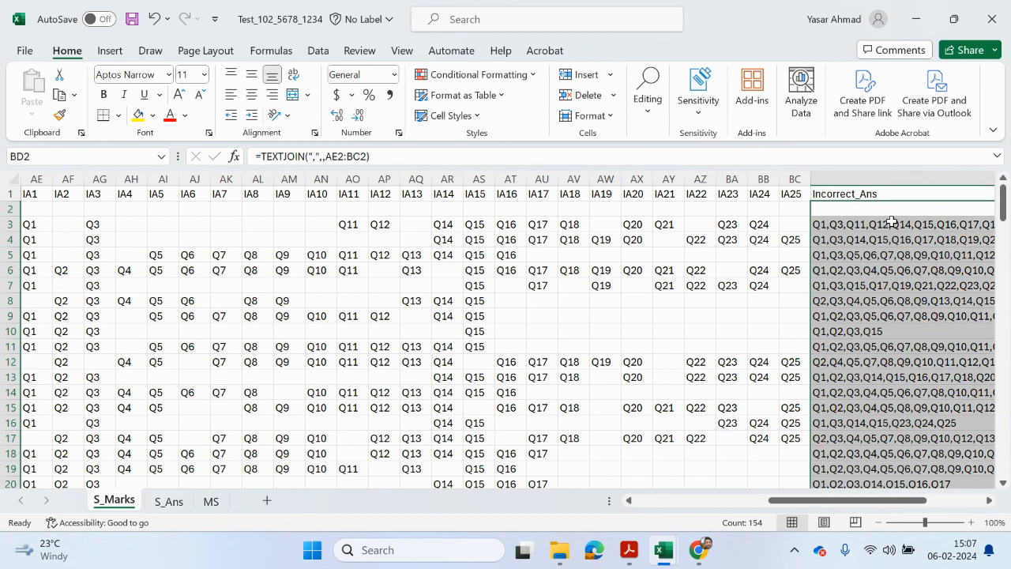
Save the completed marks workbook and open Notifications_Template from the Examination folder in Word.
{"action": "left_click_drag", "start_coordinate": [859, 499], "coordinate": [720, 493]}
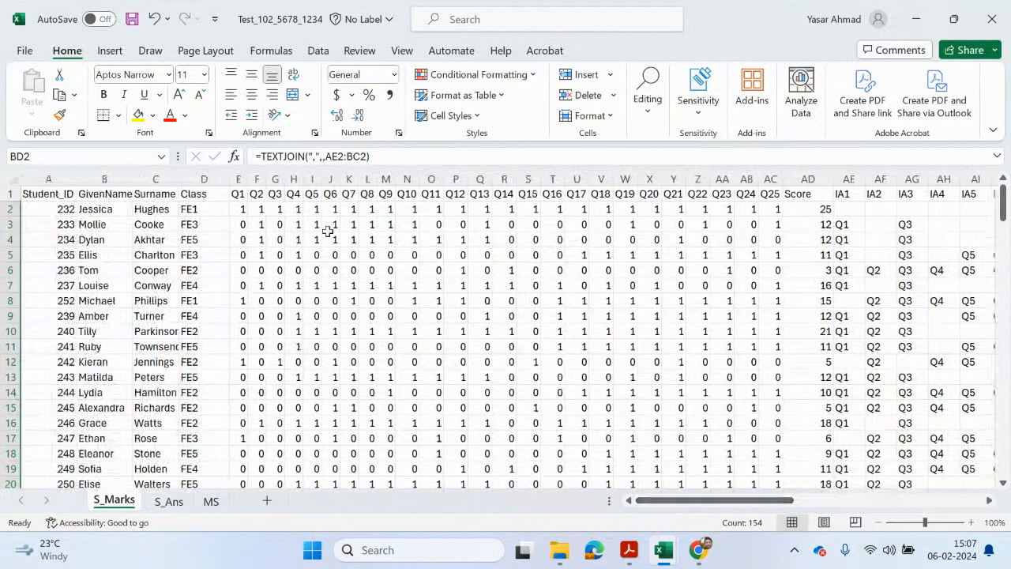
{"action": "left_click", "coordinate": [132, 18]}
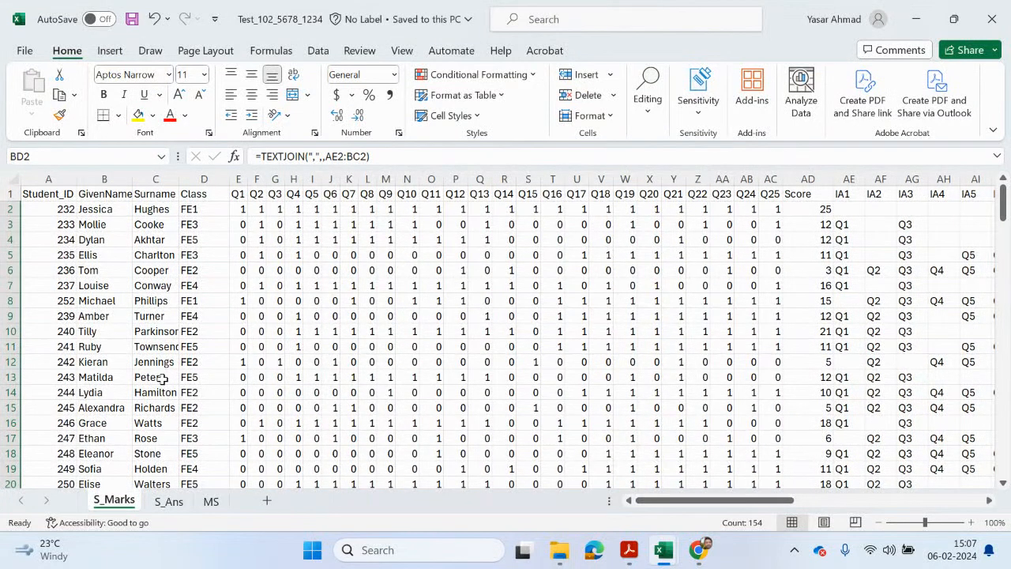
{"action": "left_click", "coordinate": [559, 549]}
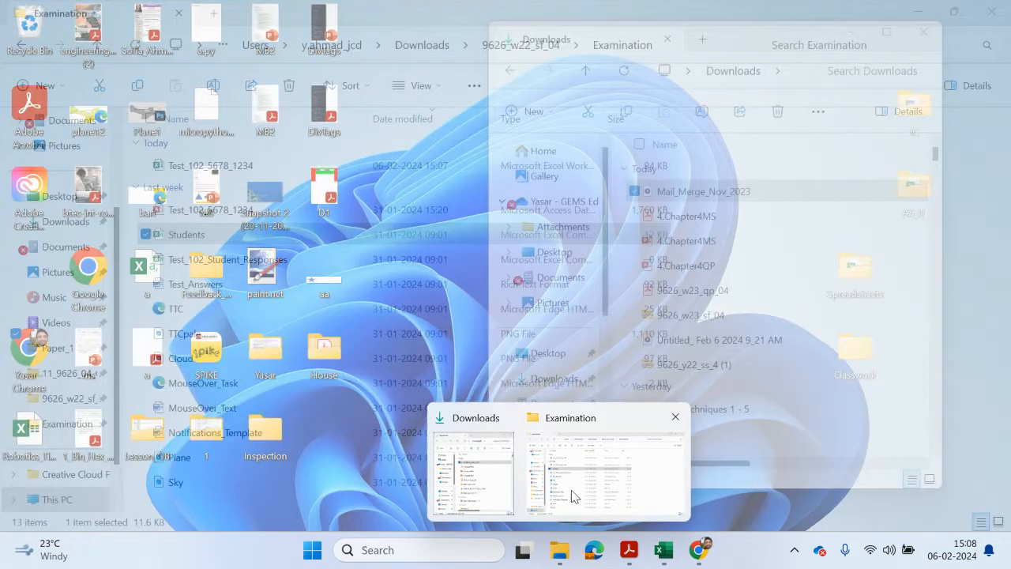
{"action": "left_click", "coordinate": [580, 485]}
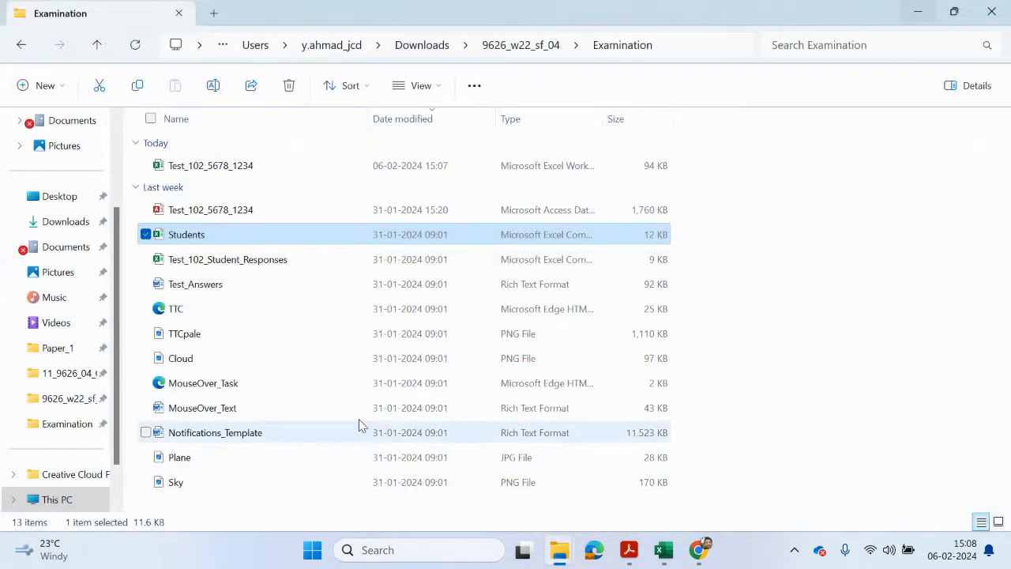
{"action": "left_click", "coordinate": [237, 434]}
{"action": "double_click", "coordinate": [237, 437]}
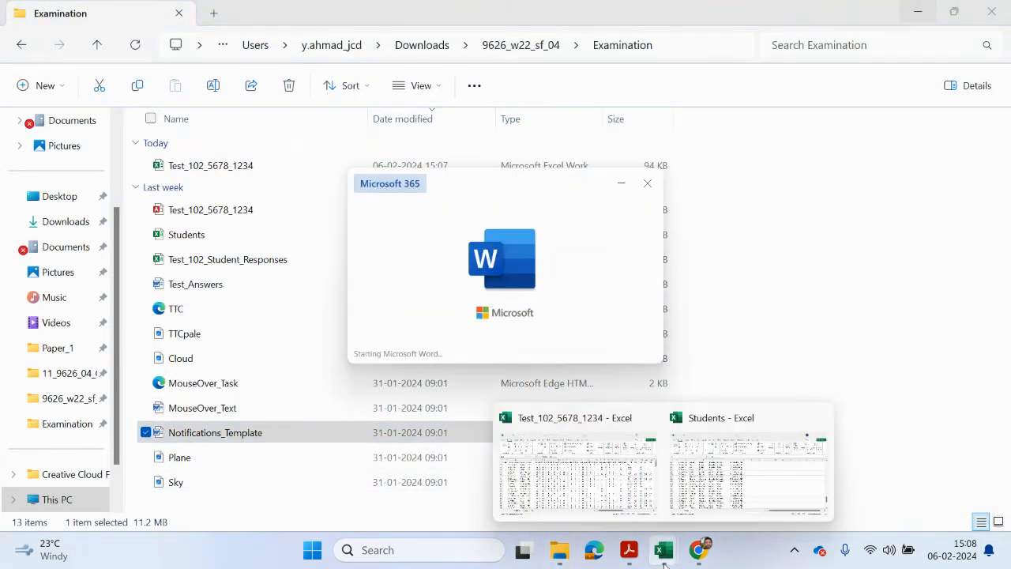
Review the Notifications_Template instructions and conditional text rules in the exam paper PDF.
{"action": "left_click", "coordinate": [628, 551]}
{"action": "scroll", "coordinate": [431, 374], "scroll_direction": "up", "scroll_amount": 8}
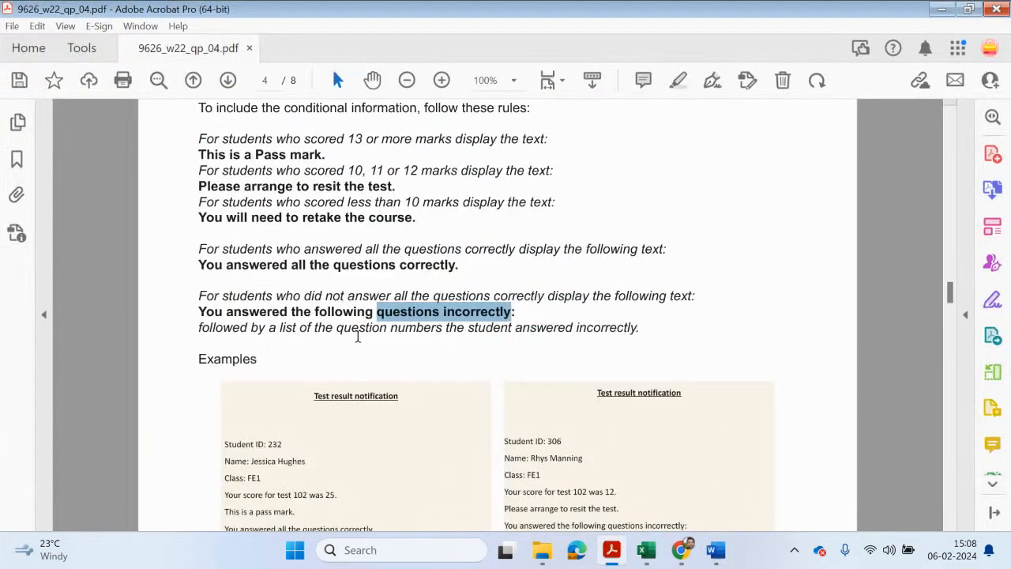
{"action": "left_click", "coordinate": [365, 212]}
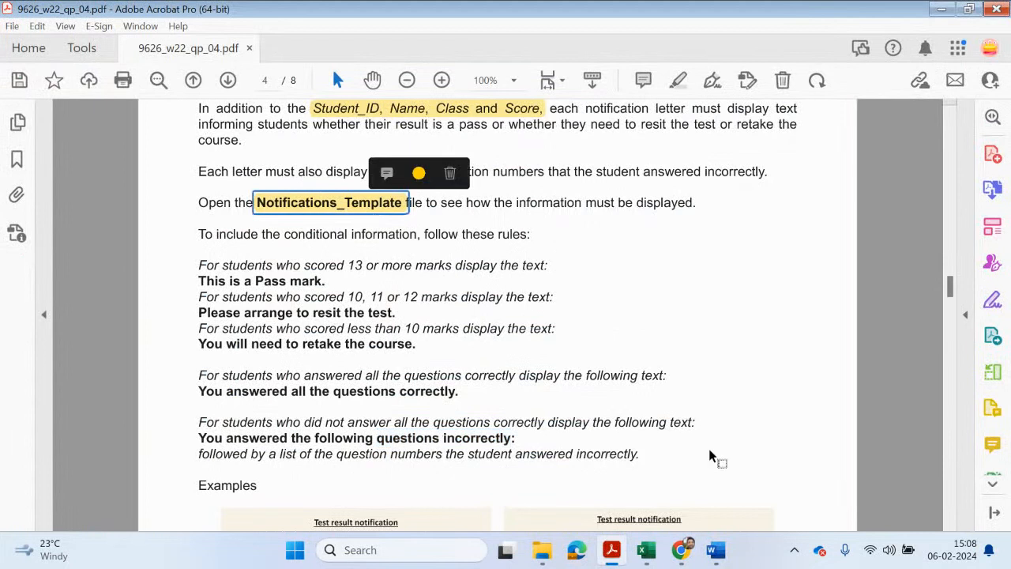
Switch to Notifications_Template in Word, start the mail merge wizard for Letters and advance to selecting recipients.
{"action": "left_click", "coordinate": [716, 550]}
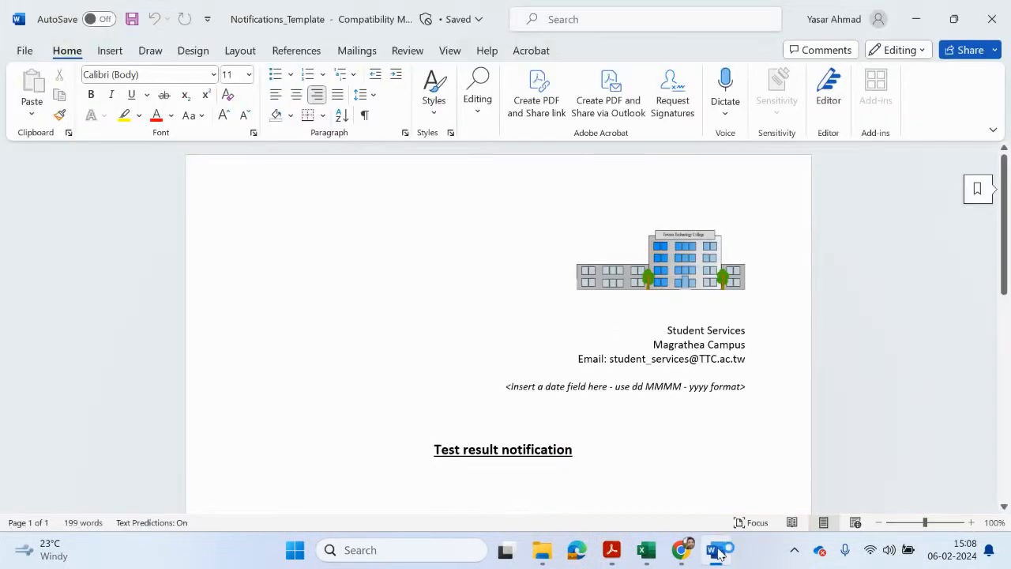
{"action": "left_click", "coordinate": [358, 51]}
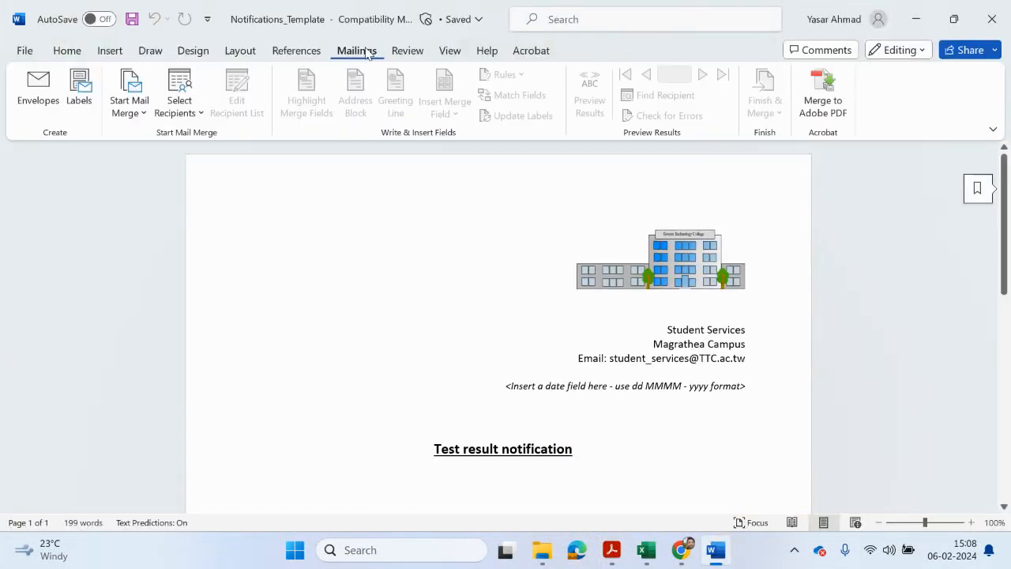
{"action": "left_click", "coordinate": [128, 103]}
{"action": "left_click", "coordinate": [158, 278]}
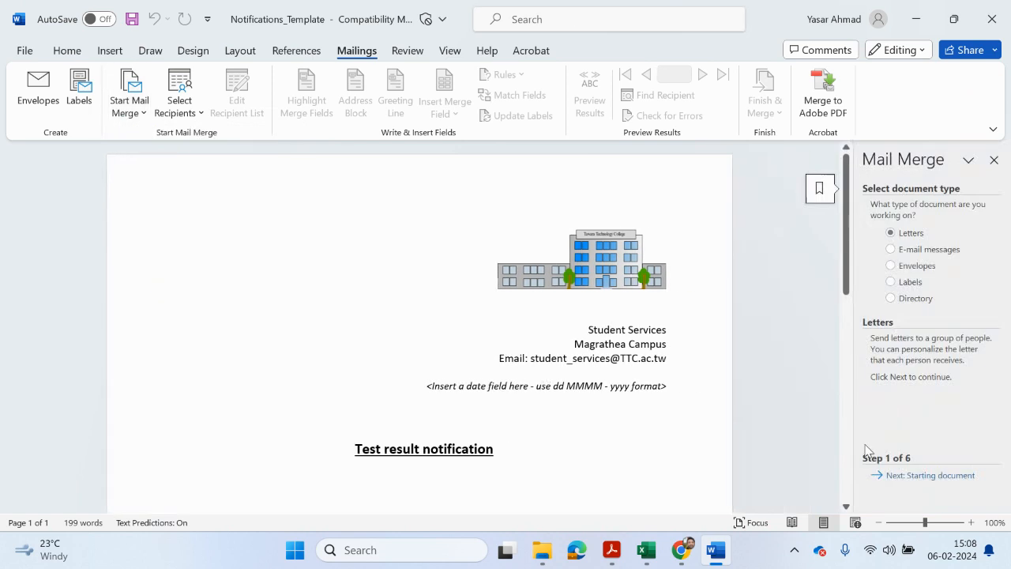
{"action": "left_click", "coordinate": [954, 475]}
{"action": "left_click", "coordinate": [941, 476]}
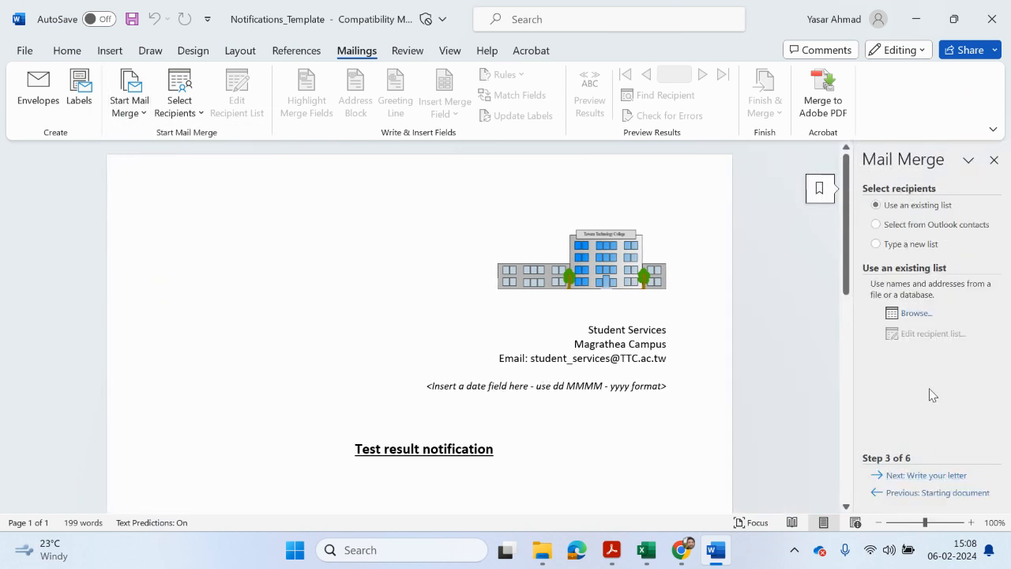
Use the S_Marks$ sheet of the Test_102_5678_1234 Excel workbook in the Examination folder as the existing recipient list.
{"action": "left_click", "coordinate": [917, 315]}
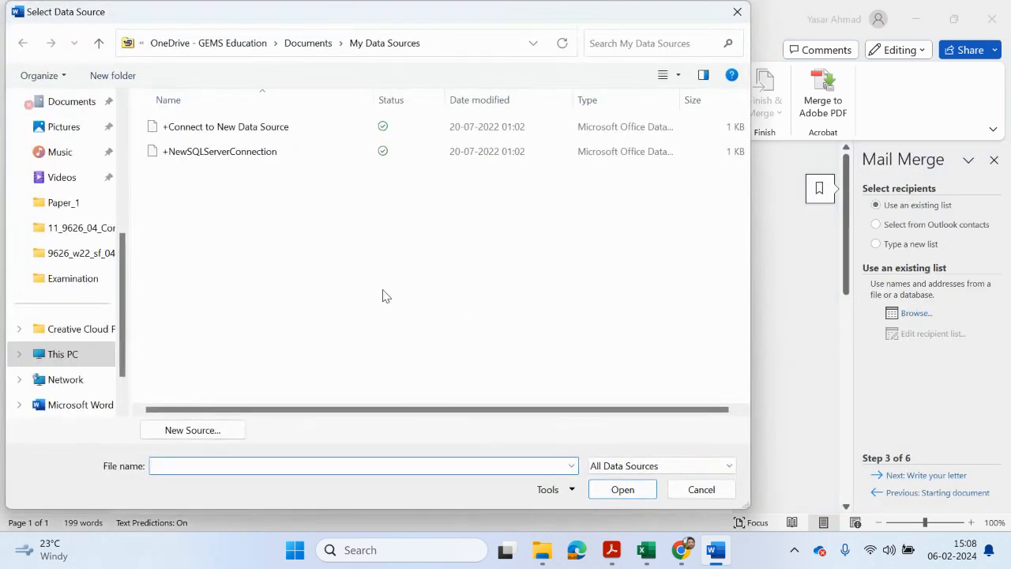
{"action": "left_click", "coordinate": [89, 278]}
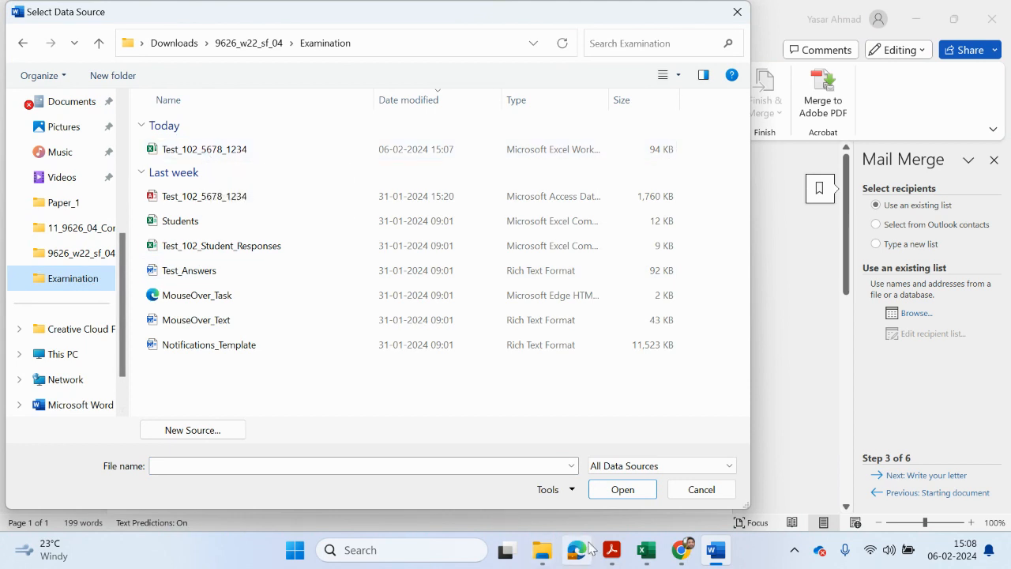
{"action": "mouse_move", "coordinate": [654, 558]}
{"action": "mouse_move", "coordinate": [610, 510]}
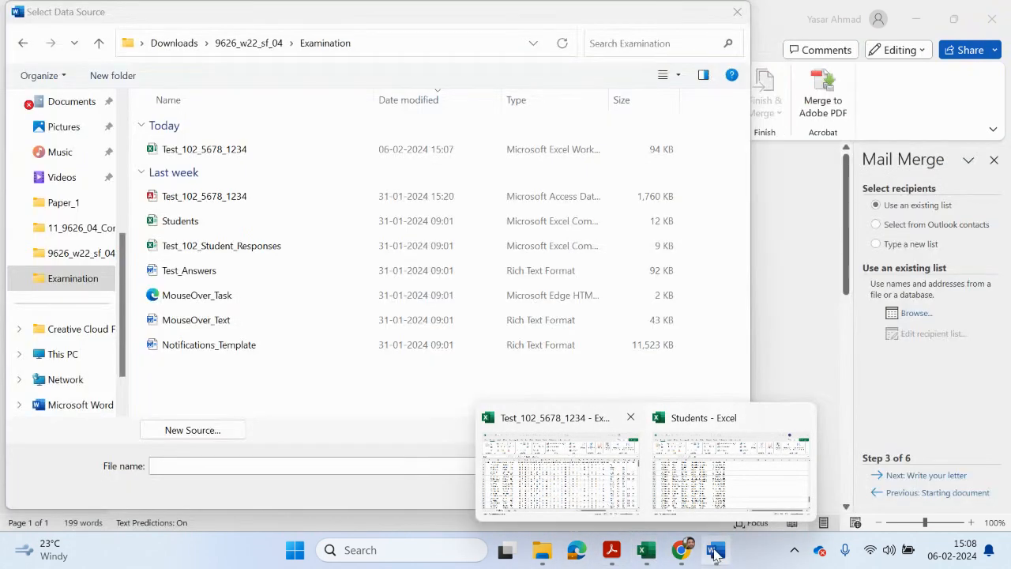
{"action": "double_click", "coordinate": [217, 150]}
{"action": "left_click", "coordinate": [353, 237]}
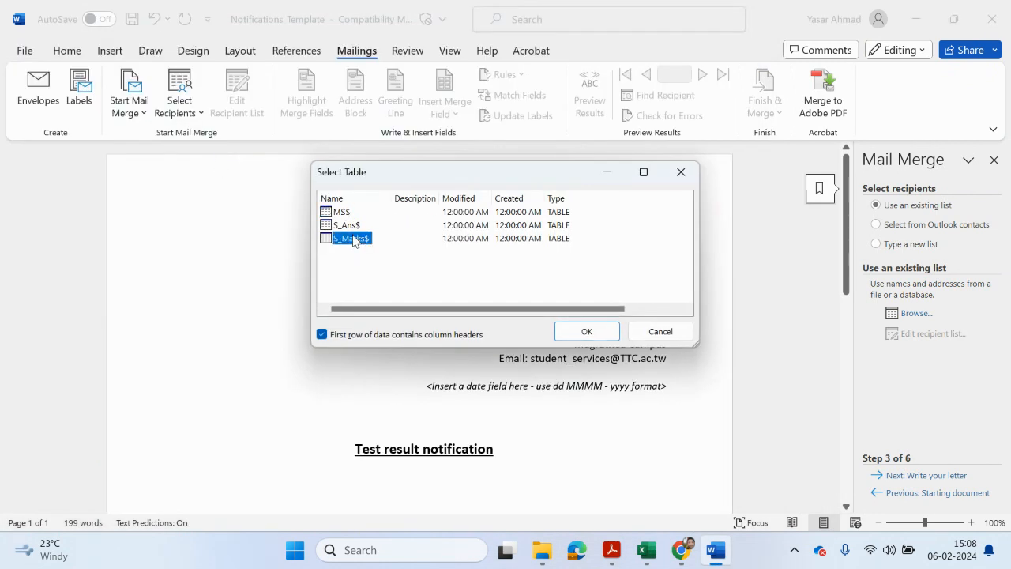
{"action": "left_click", "coordinate": [600, 338]}
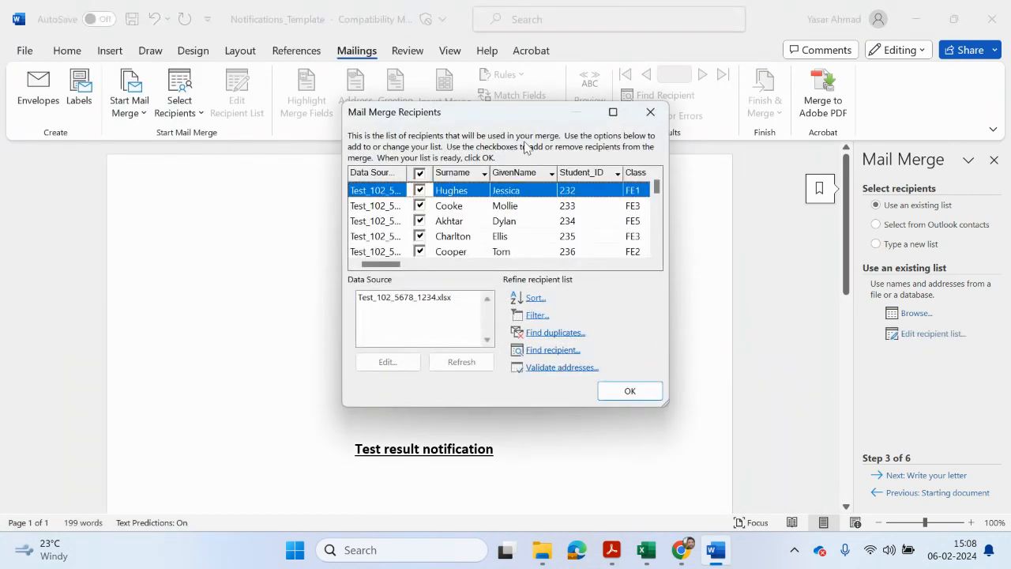
Enlarge the Mail Merge Recipients list, check its columns through to Incorrect_Ans and accept all recipients.
{"action": "left_click_drag", "start_coordinate": [540, 119], "coordinate": [327, 146]}
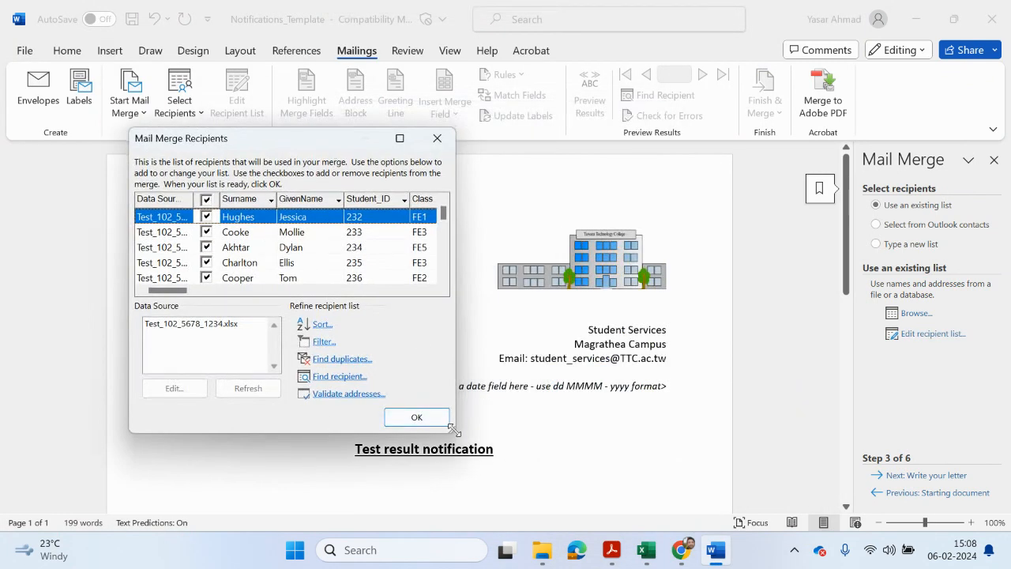
{"action": "left_click_drag", "start_coordinate": [456, 427], "coordinate": [940, 517]}
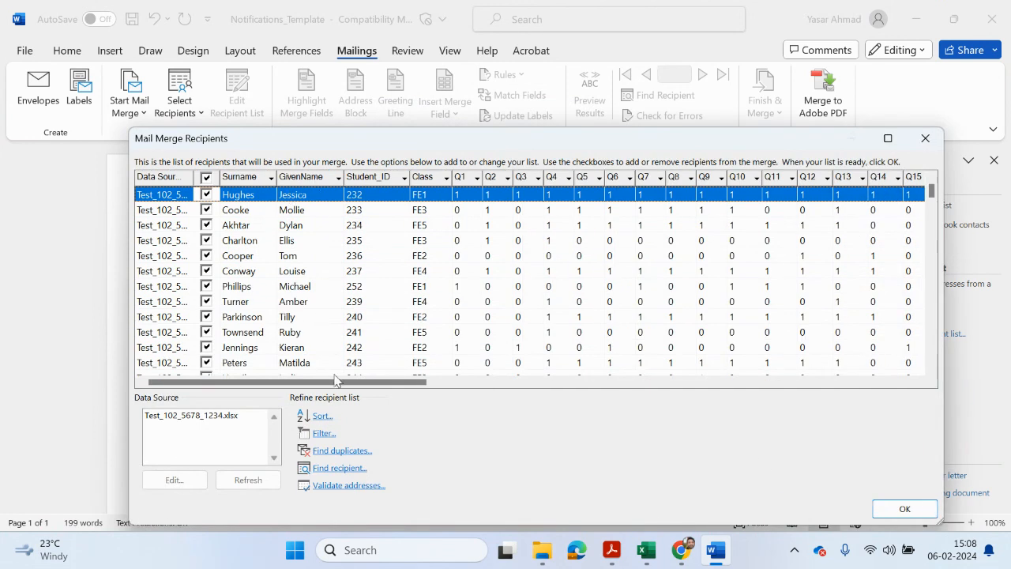
{"action": "left_click_drag", "start_coordinate": [335, 385], "coordinate": [913, 364]}
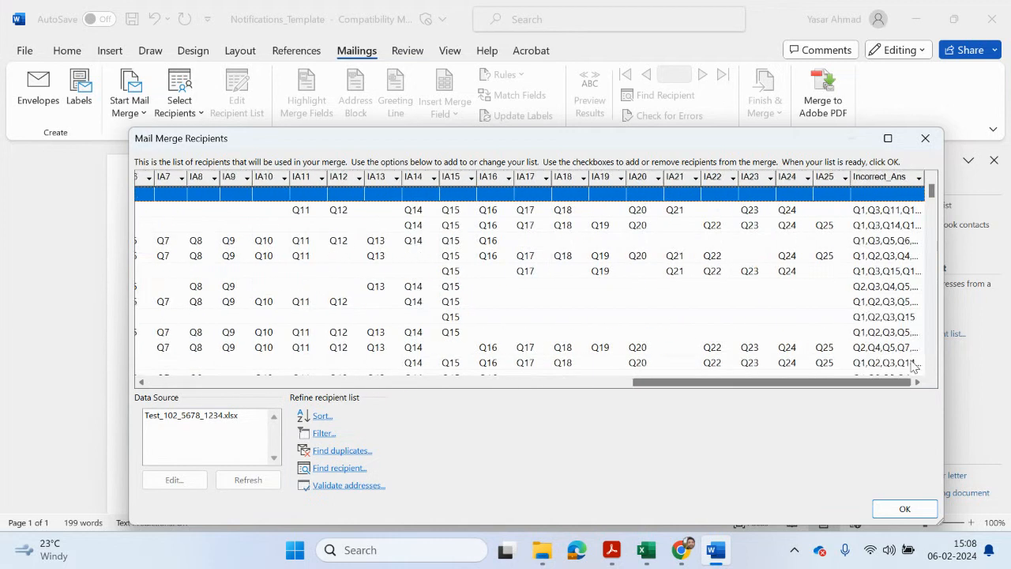
{"action": "left_click", "coordinate": [893, 508]}
Copy the date format "dd MMMM - yyyy" from the date placeholder in the letter.
{"action": "scroll", "coordinate": [613, 398], "scroll_direction": "down", "scroll_amount": 3}
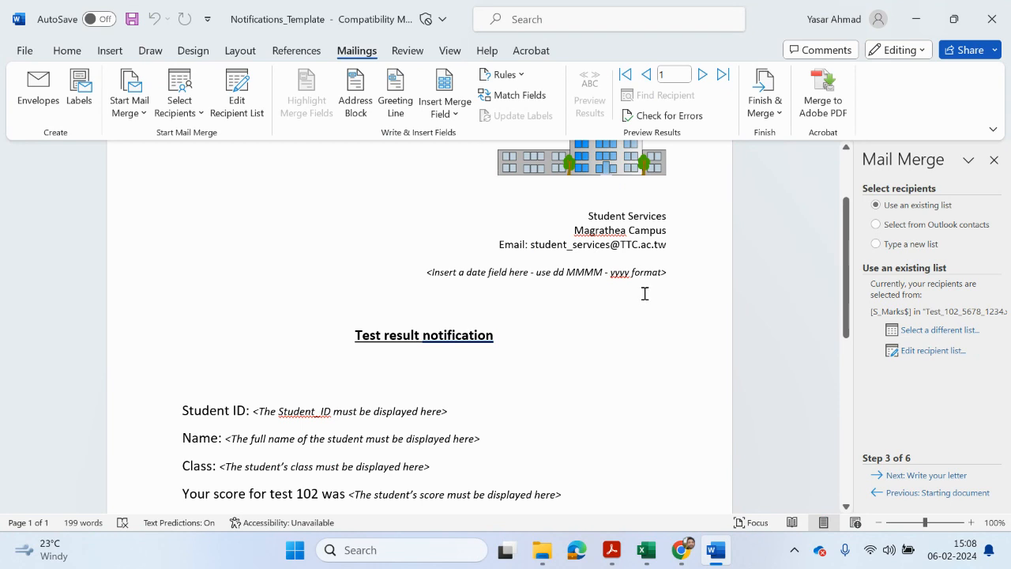
{"action": "left_click_drag", "start_coordinate": [673, 273], "coordinate": [430, 273]}
{"action": "left_click", "coordinate": [551, 278]}
{"action": "left_click_drag", "start_coordinate": [551, 277], "coordinate": [630, 278]}
{"action": "right_click", "coordinate": [623, 273]}
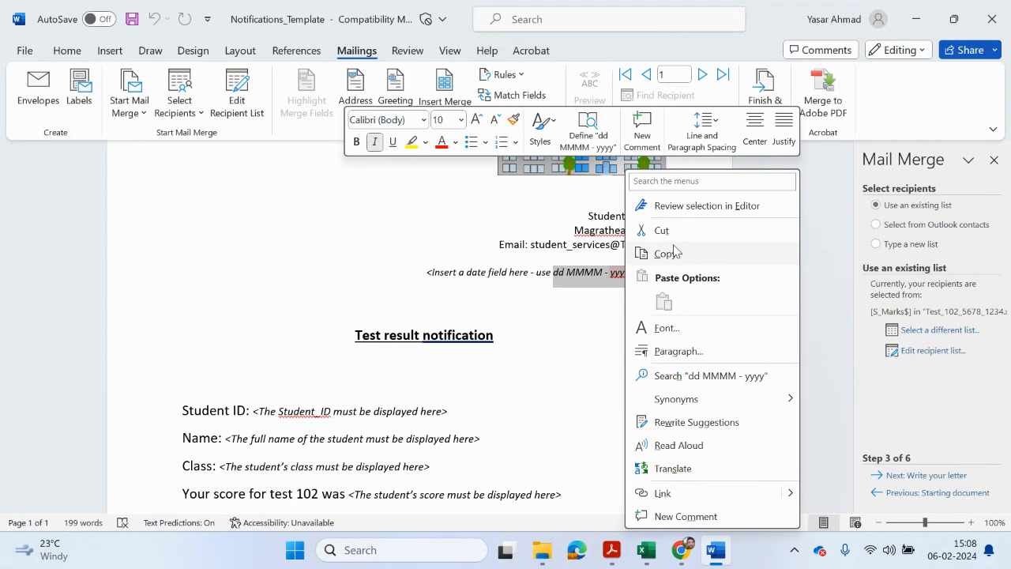
{"action": "left_click", "coordinate": [678, 254]}
Replace the whole date placeholder line with a Date field in the format dd MMMM - yyyy.
{"action": "triple_click", "coordinate": [640, 273]}
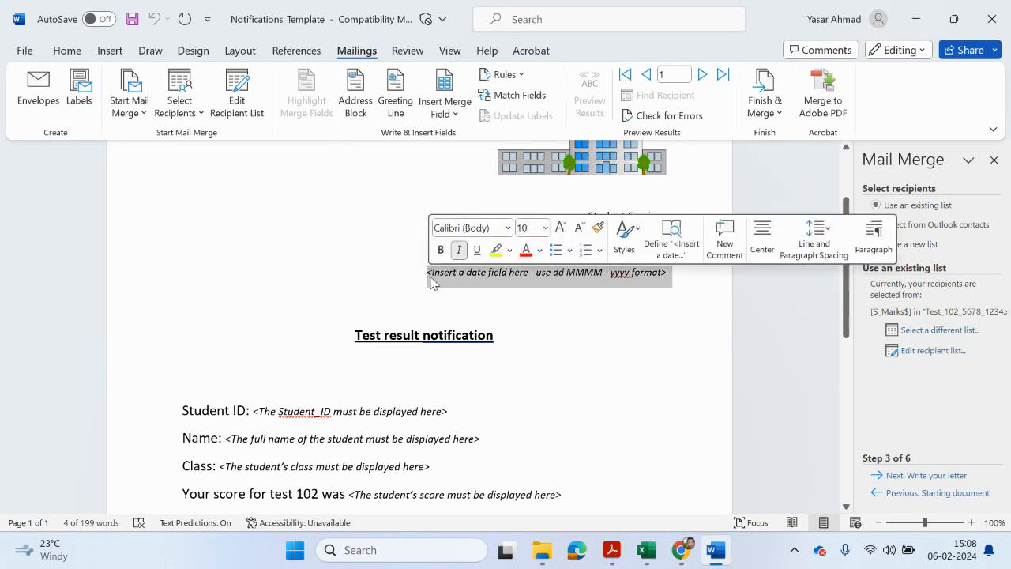
{"action": "left_click", "coordinate": [545, 24]}
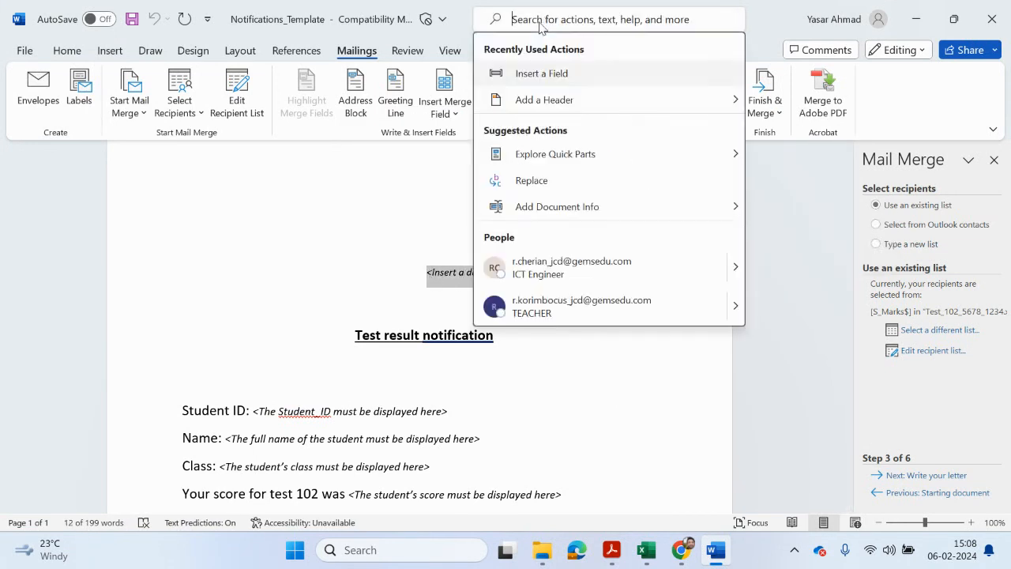
{"action": "left_click", "coordinate": [543, 74]}
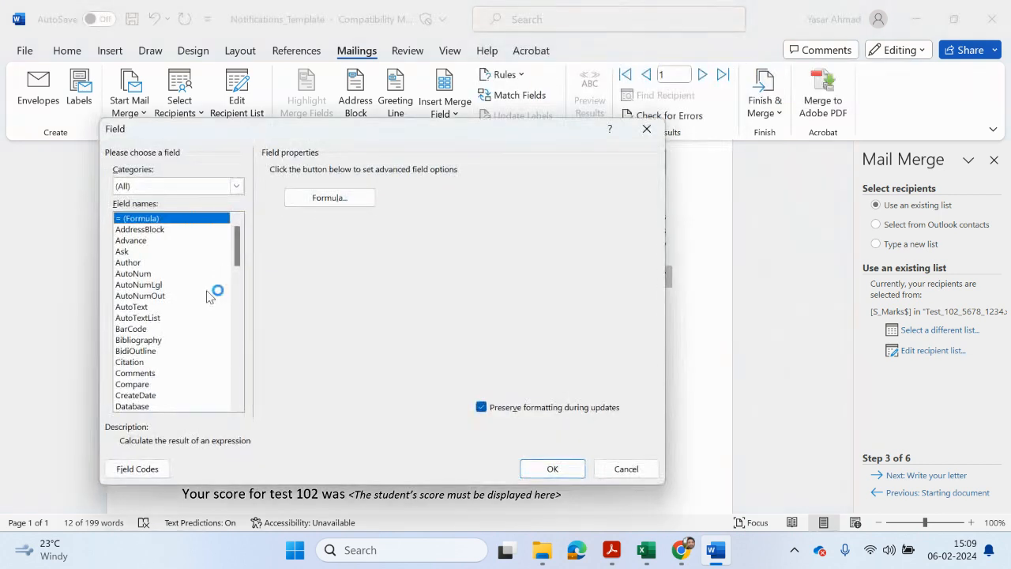
{"action": "scroll", "coordinate": [210, 296], "scroll_direction": "down", "scroll_amount": 3}
{"action": "left_click", "coordinate": [132, 319]}
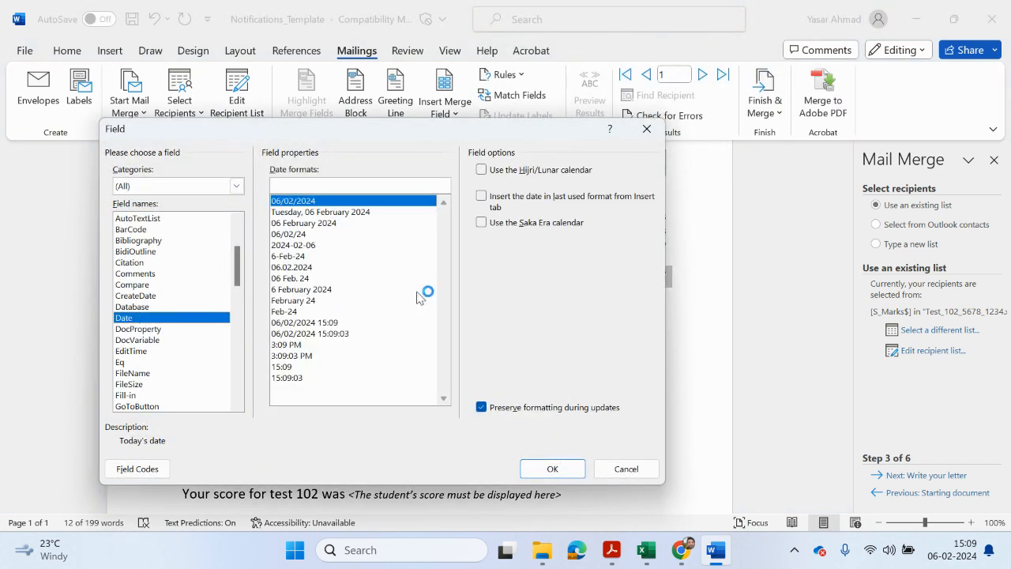
{"action": "left_click", "coordinate": [373, 192]}
{"action": "type", "text": "dd MMMM - yyyy"}
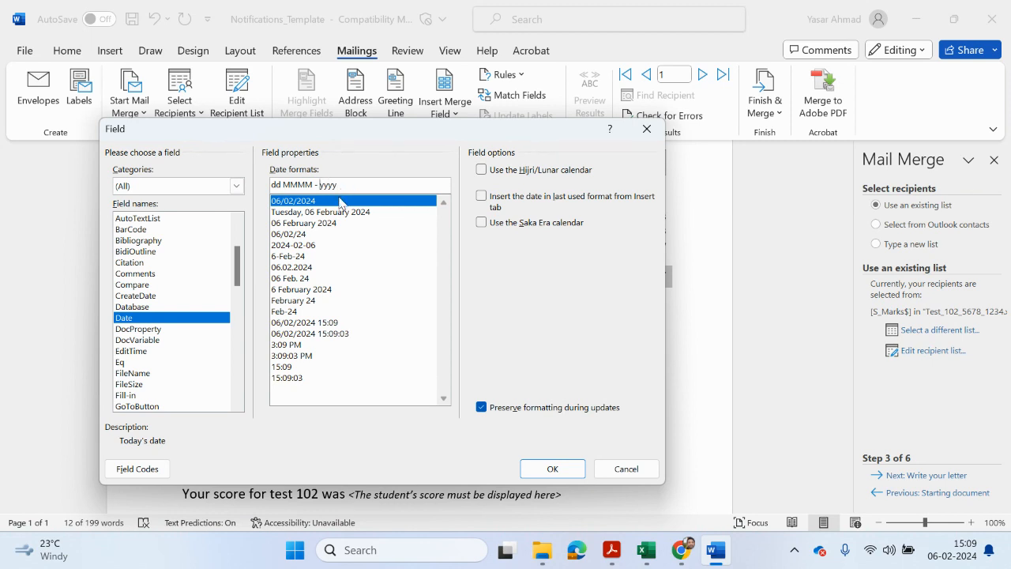
{"action": "left_click_drag", "start_coordinate": [380, 261], "coordinate": [399, 159]}
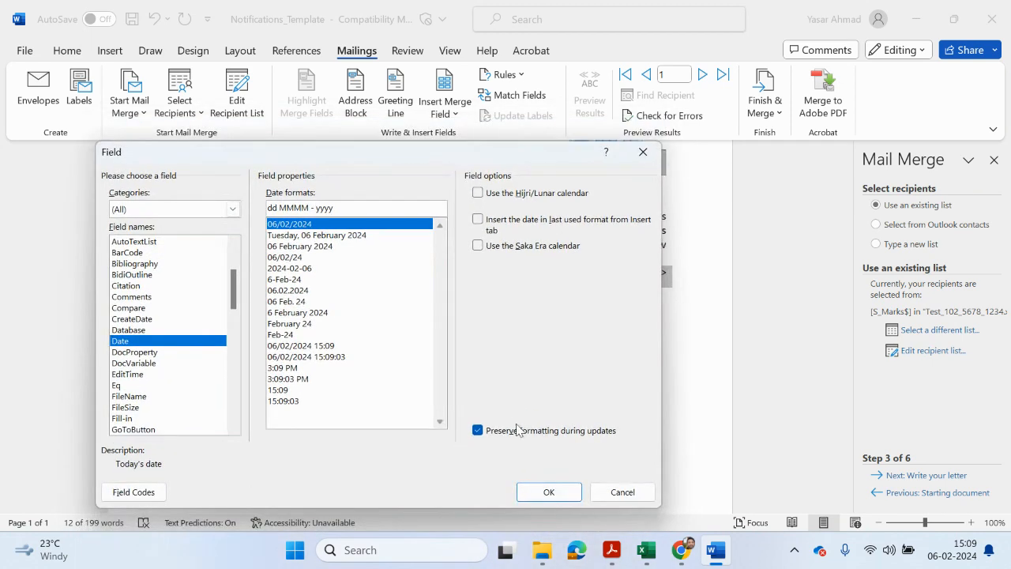
{"action": "left_click", "coordinate": [551, 491]}
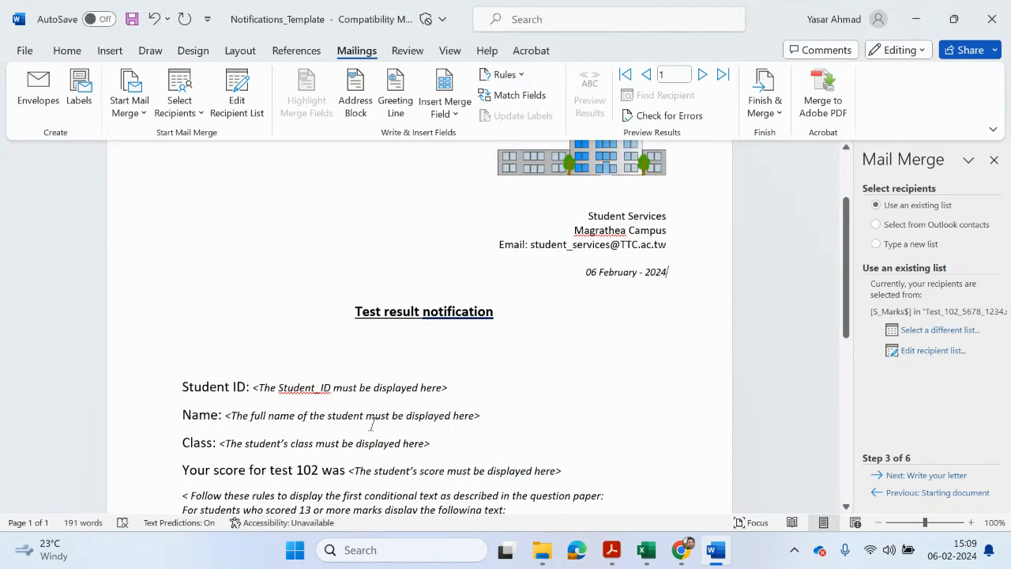
Replace the placeholder after "Student ID:" with the Student_ID merge field.
{"action": "scroll", "coordinate": [371, 424], "scroll_direction": "down", "scroll_amount": 3}
{"action": "left_click_drag", "start_coordinate": [458, 275], "coordinate": [254, 275]}
{"action": "left_click", "coordinate": [444, 111]}
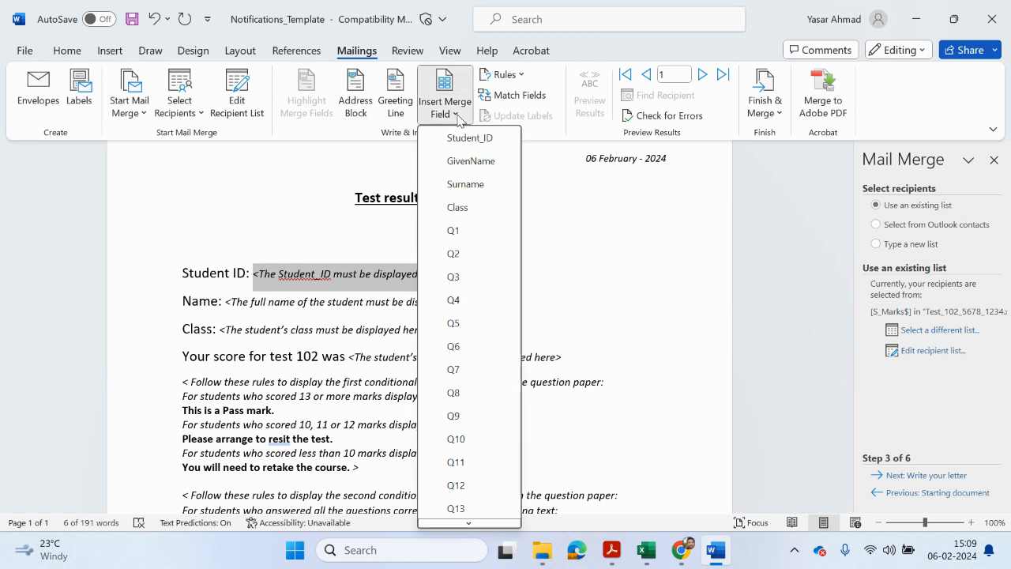
{"action": "left_click", "coordinate": [462, 135]}
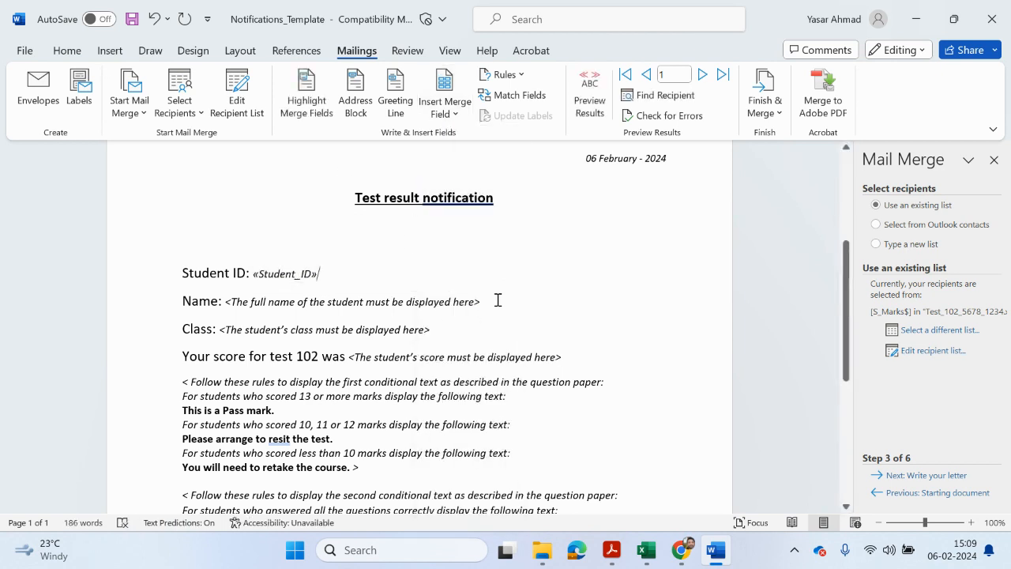
Replace the full name placeholder after "Name:" with the GivenName and Surname merge fields, separated by a space.
{"action": "left_click_drag", "start_coordinate": [498, 300], "coordinate": [226, 302]}
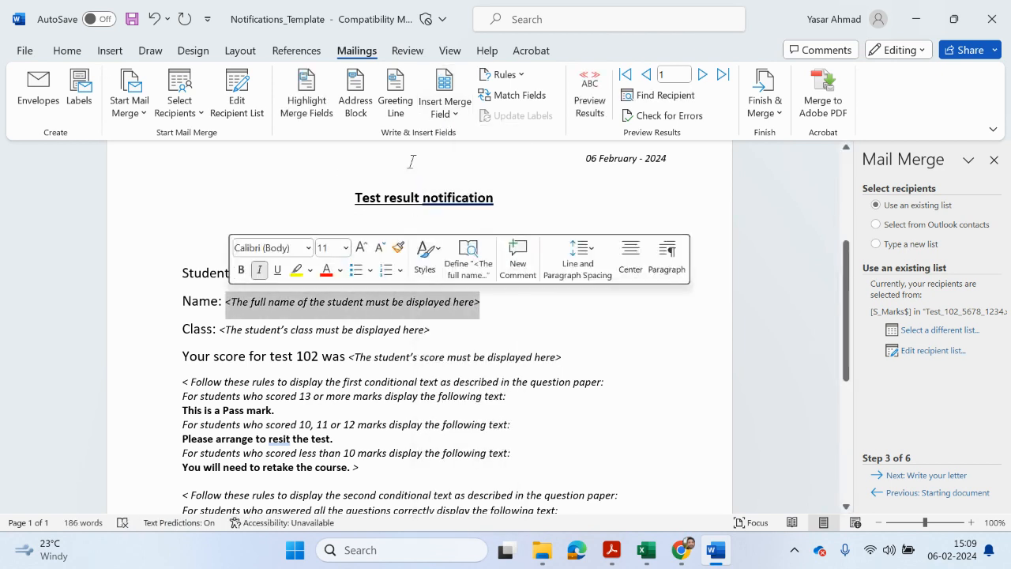
{"action": "left_click", "coordinate": [444, 111]}
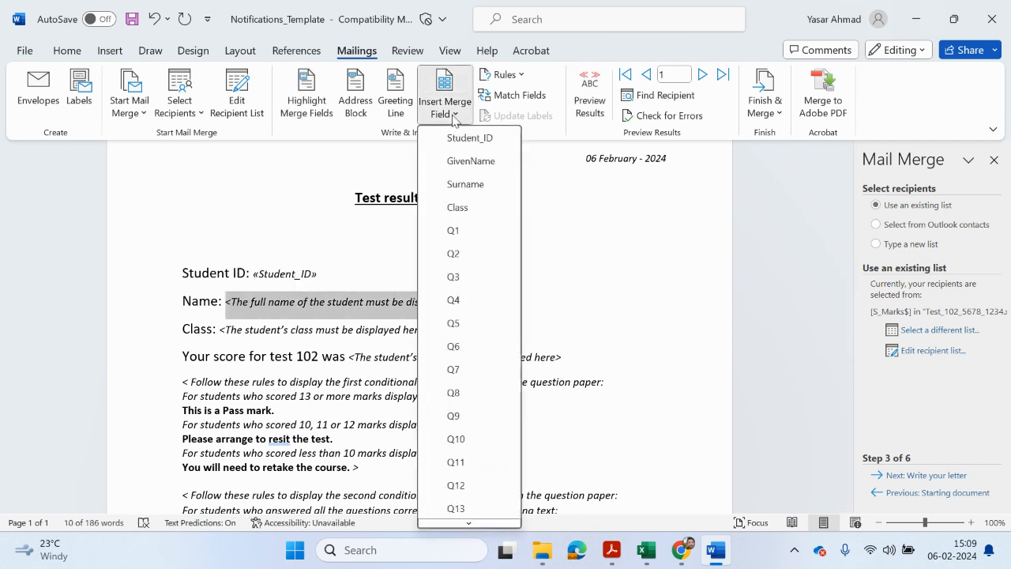
{"action": "left_click", "coordinate": [470, 161]}
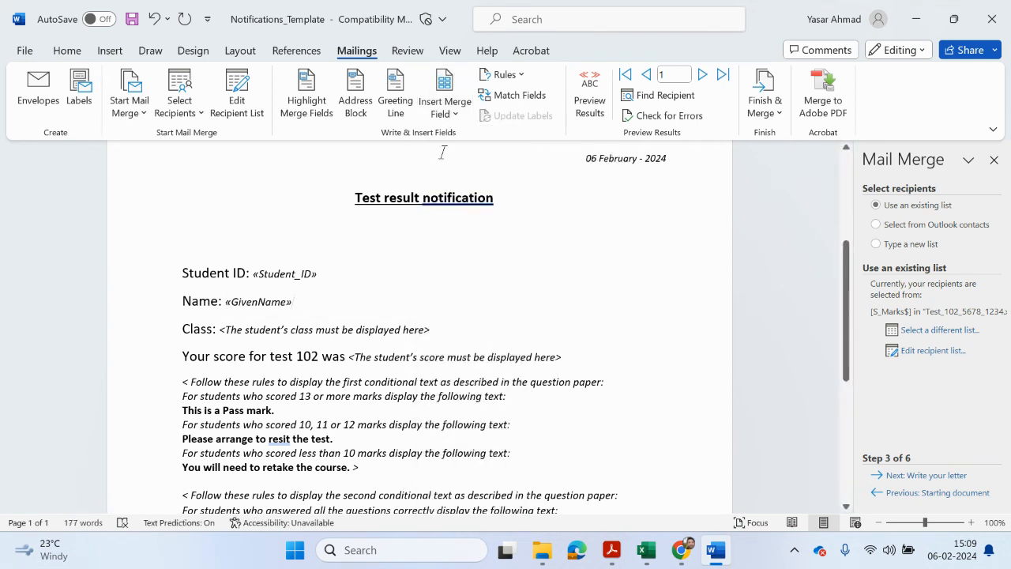
{"action": "left_click", "coordinate": [442, 111]}
{"action": "left_click", "coordinate": [491, 186]}
Replace the placeholder after "Class:" with the Class merge field.
{"action": "left_click_drag", "start_coordinate": [460, 333], "coordinate": [220, 334]}
{"action": "left_click", "coordinate": [445, 107]}
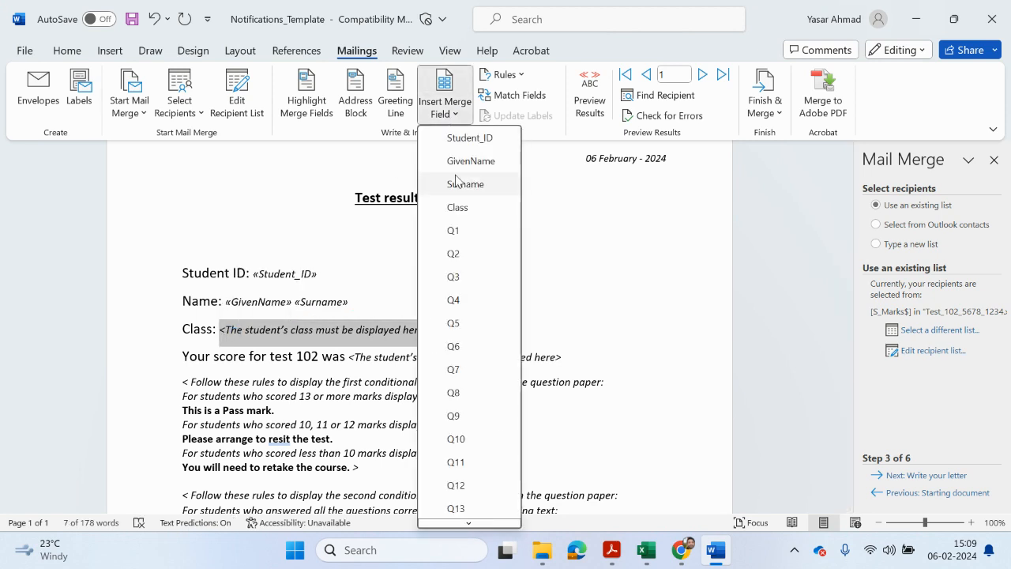
{"action": "left_click", "coordinate": [458, 207]}
Replace the placeholder after "Your score for test 102 was" with the Score merge field.
{"action": "left_click_drag", "start_coordinate": [574, 355], "coordinate": [348, 359]}
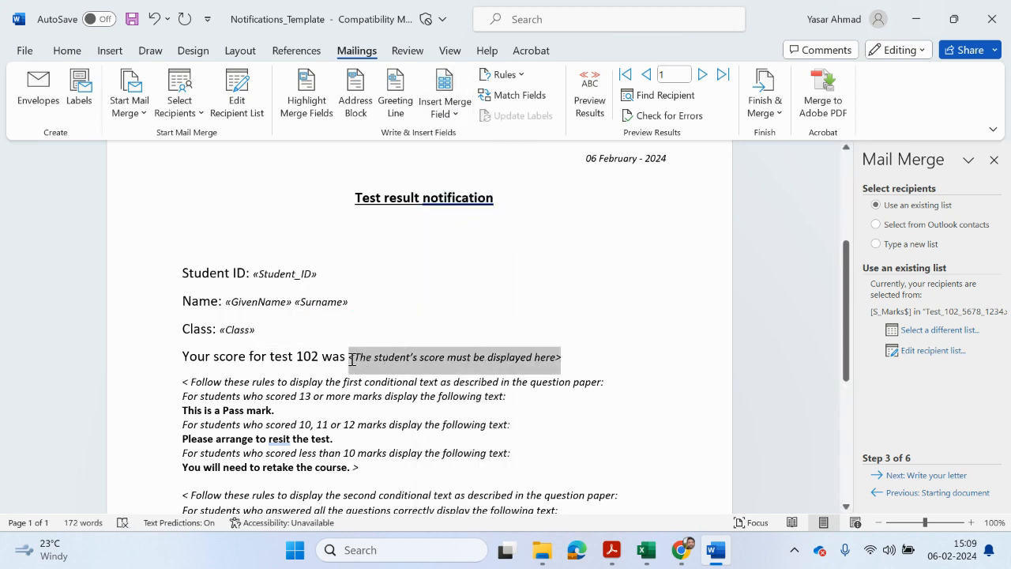
{"action": "left_click", "coordinate": [445, 103]}
{"action": "scroll", "coordinate": [482, 260], "scroll_direction": "down", "scroll_amount": 1}
{"action": "scroll", "coordinate": [483, 315], "scroll_direction": "down", "scroll_amount": 5}
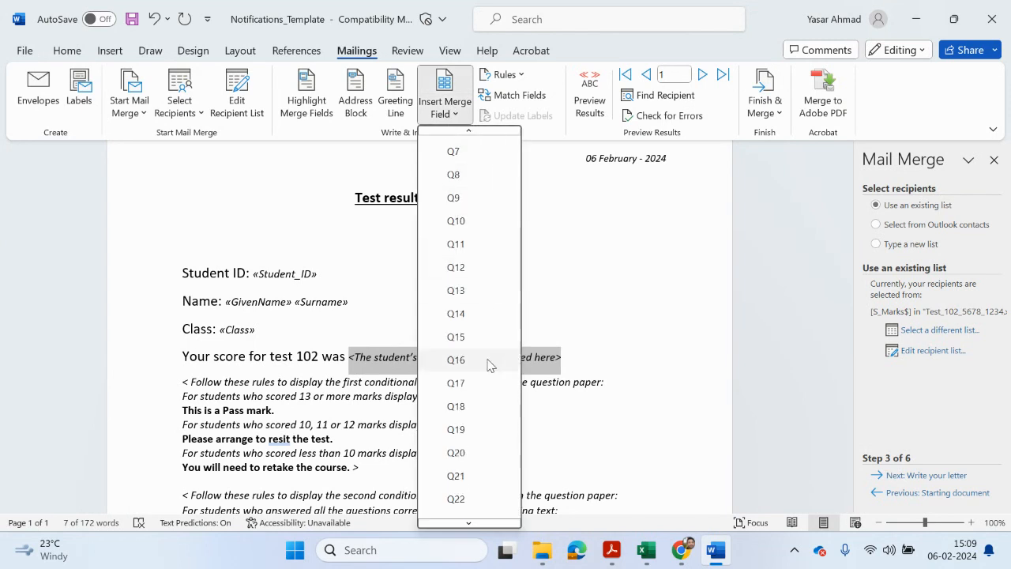
{"action": "left_click", "coordinate": [470, 411]}
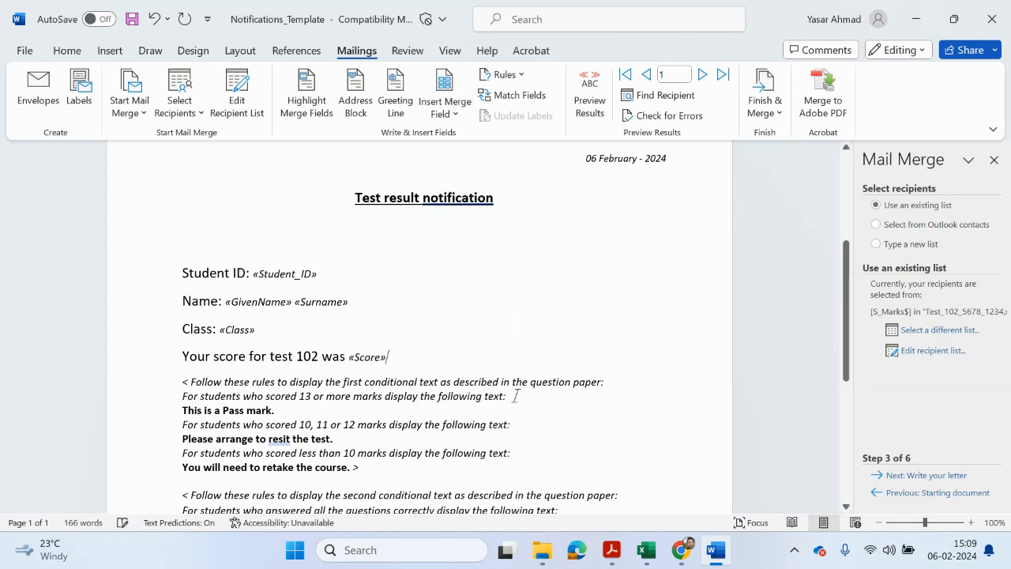
Examine the conditional text rules and example letters in the question paper PDF, comparing them with the instruction blocks in the letter template.
{"action": "scroll", "coordinate": [561, 401], "scroll_direction": "down", "scroll_amount": 2}
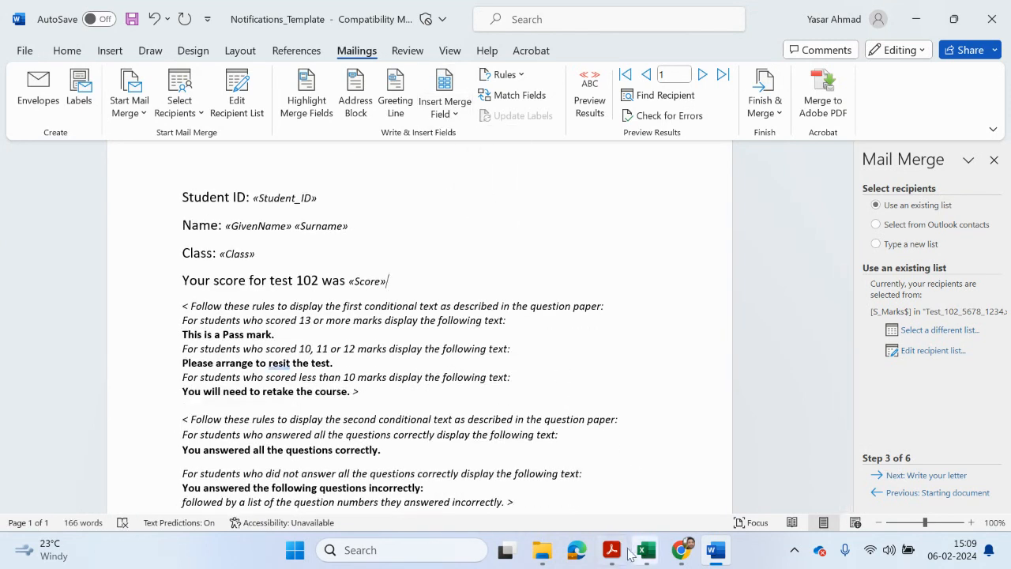
{"action": "left_click", "coordinate": [611, 550]}
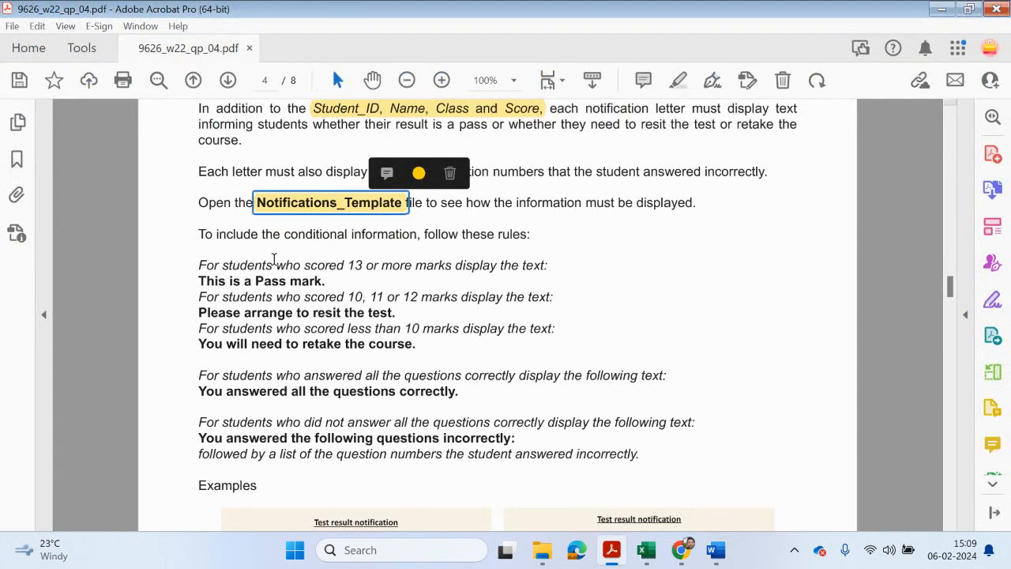
{"action": "scroll", "coordinate": [274, 260], "scroll_direction": "down", "scroll_amount": 5}
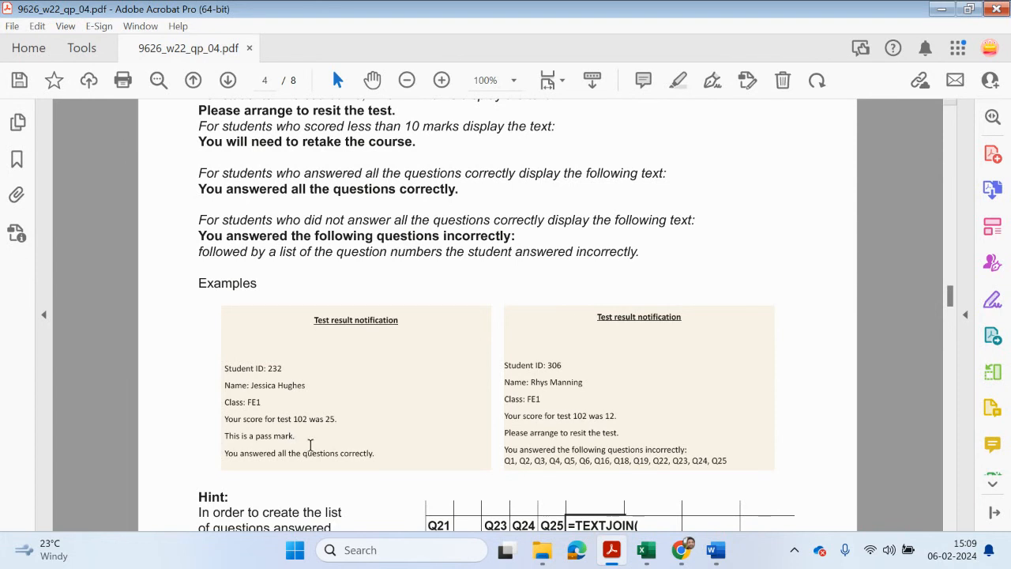
{"action": "scroll", "coordinate": [367, 454], "scroll_direction": "down", "scroll_amount": 1}
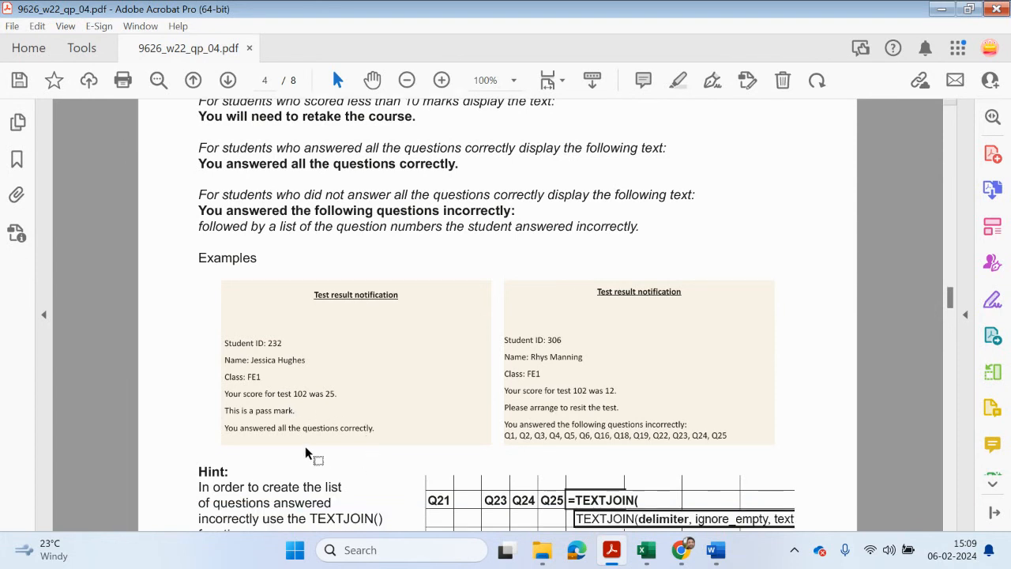
{"action": "scroll", "coordinate": [298, 442], "scroll_direction": "down", "scroll_amount": 2}
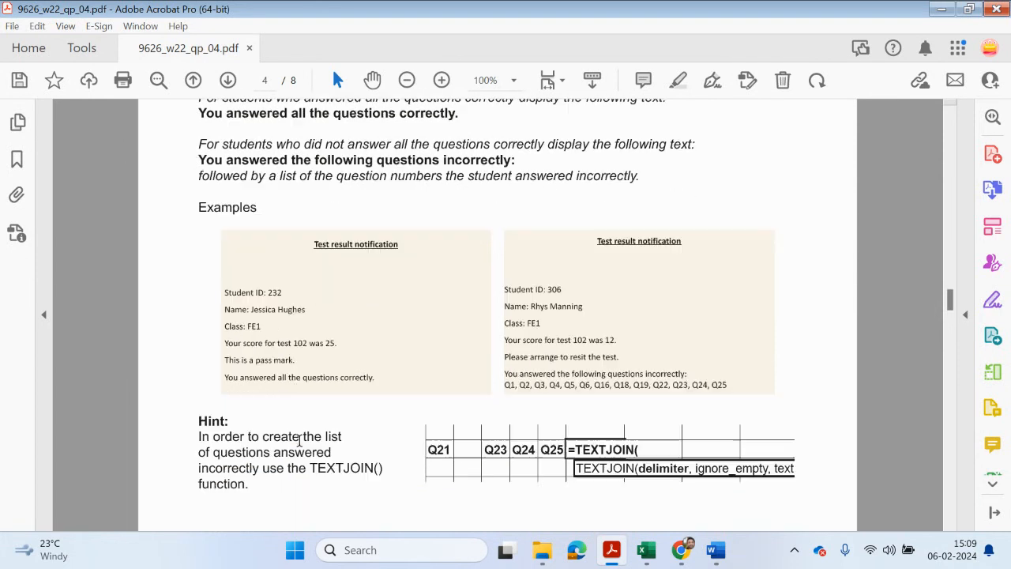
{"action": "scroll", "coordinate": [293, 412], "scroll_direction": "up", "scroll_amount": 4}
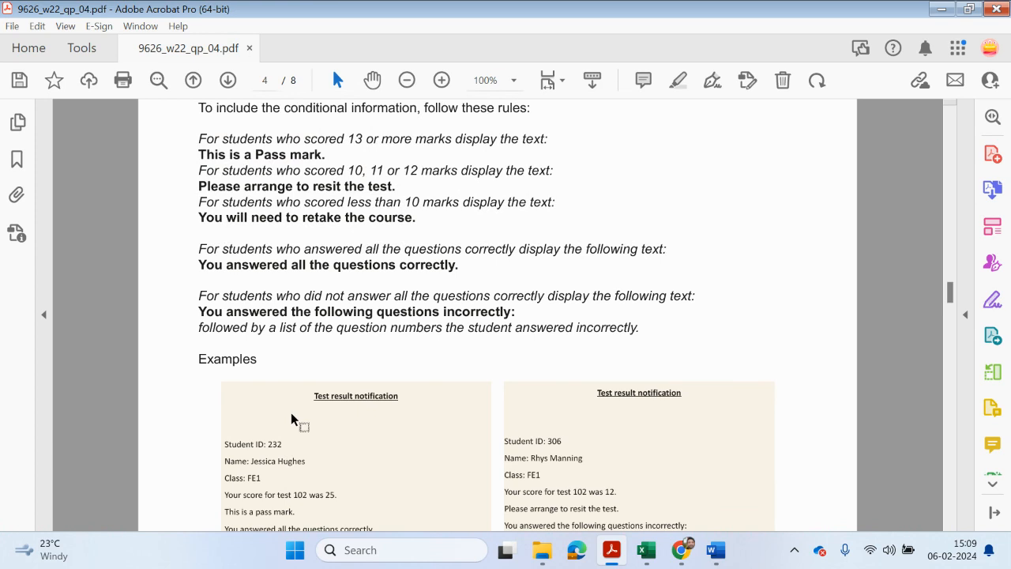
{"action": "scroll", "coordinate": [293, 420], "scroll_direction": "up", "scroll_amount": 2}
{"action": "left_click", "coordinate": [716, 550]}
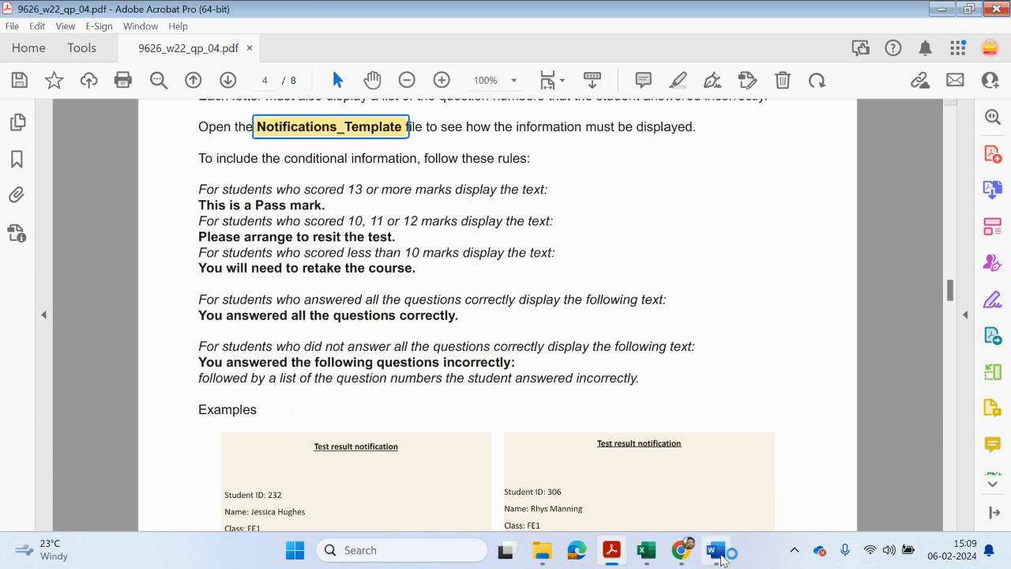
{"action": "scroll", "coordinate": [509, 415], "scroll_direction": "down", "scroll_amount": 3}
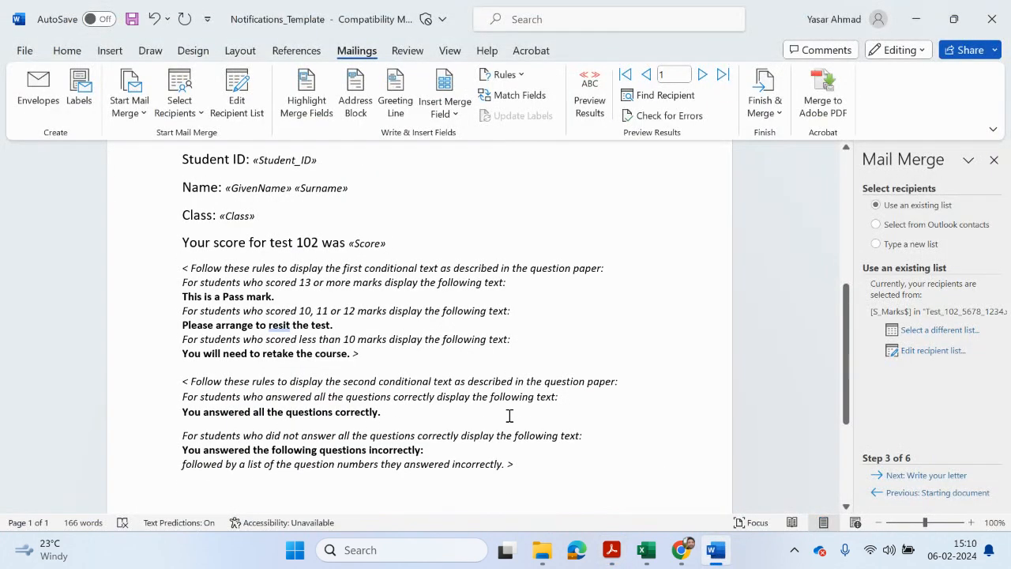
{"action": "scroll", "coordinate": [510, 415], "scroll_direction": "down", "scroll_amount": 1}
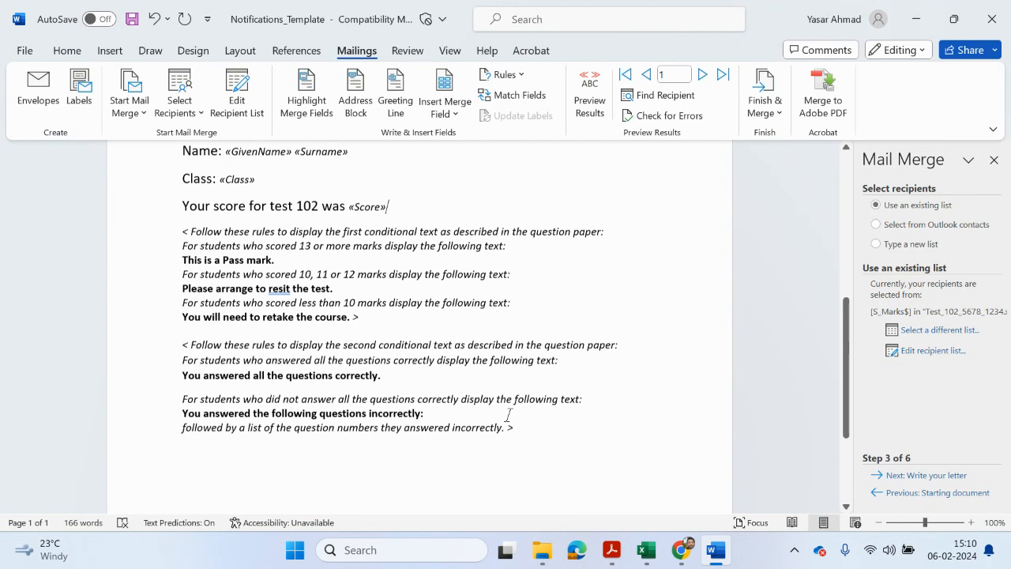
{"action": "left_click", "coordinate": [612, 553]}
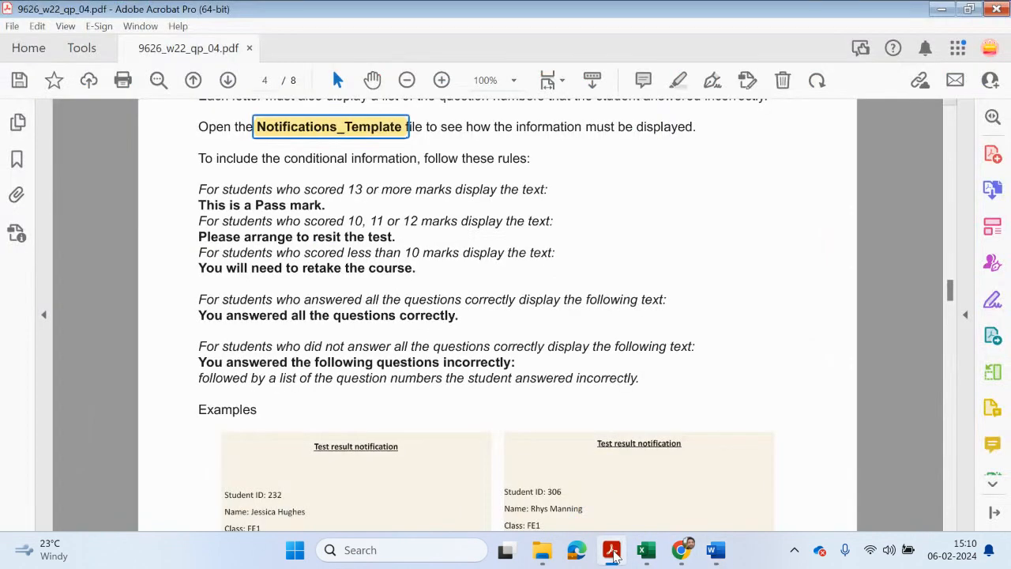
{"action": "left_click", "coordinate": [614, 555]}
{"action": "scroll", "coordinate": [455, 426], "scroll_direction": "down", "scroll_amount": 3}
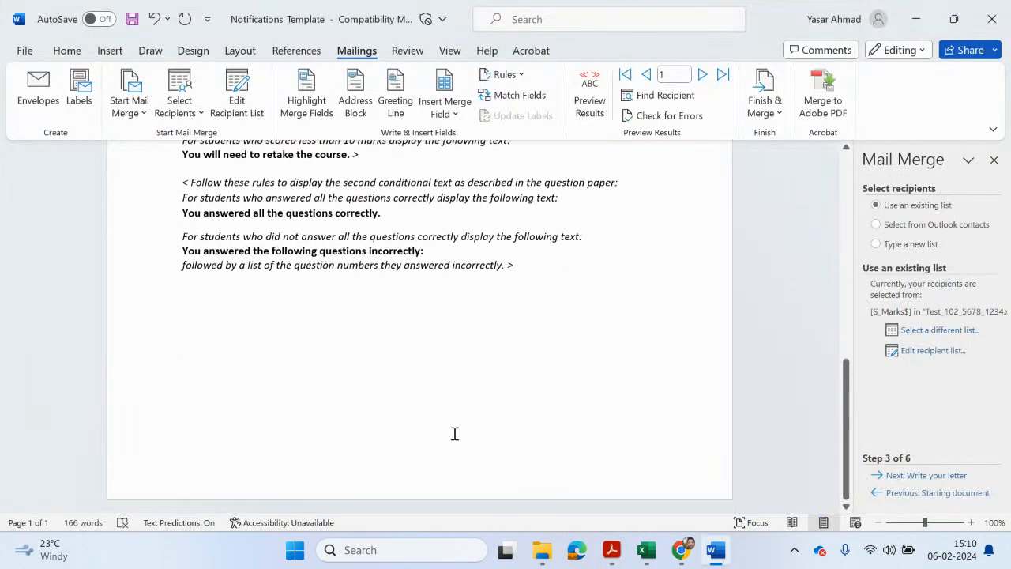
Delete both blocks of conditional text instructions below the score line.
{"action": "scroll", "coordinate": [456, 428], "scroll_direction": "up", "scroll_amount": 5}
{"action": "scroll", "coordinate": [456, 430], "scroll_direction": "up", "scroll_amount": 1}
{"action": "left_click_drag", "start_coordinate": [522, 491], "coordinate": [179, 294]}
{"action": "key", "text": "Delete"}
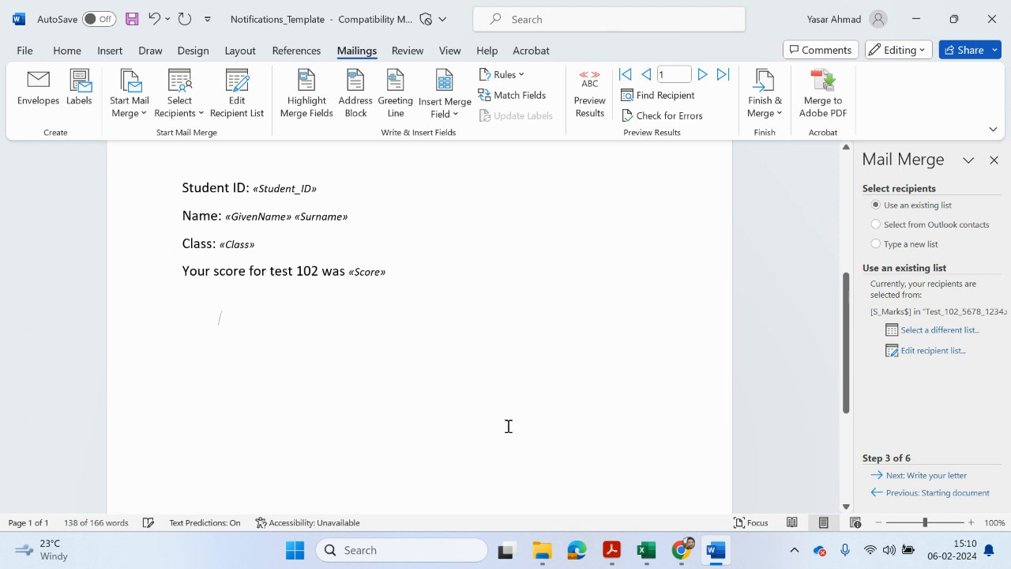
Turn on the advanced Word option to show field codes instead of their values.
{"action": "left_click", "coordinate": [24, 50]}
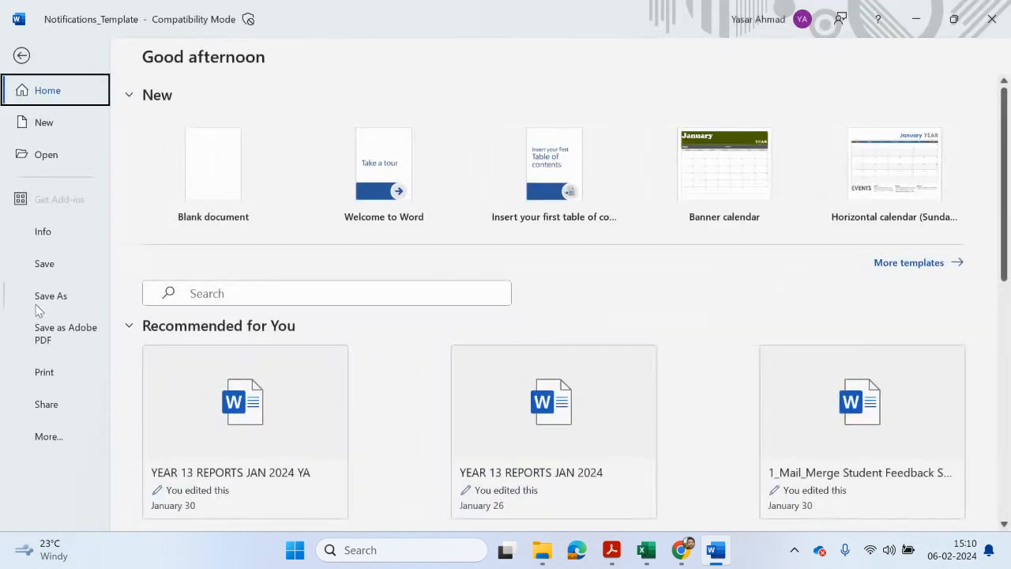
{"action": "left_click", "coordinate": [65, 437]}
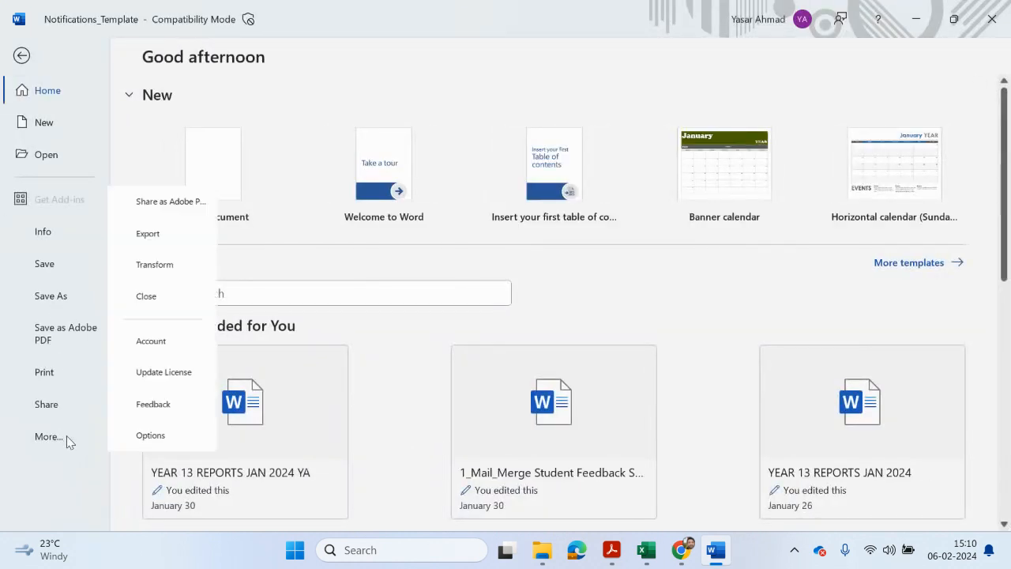
{"action": "left_click", "coordinate": [157, 435]}
{"action": "left_click", "coordinate": [237, 174]}
{"action": "scroll", "coordinate": [368, 300], "scroll_direction": "down", "scroll_amount": 15}
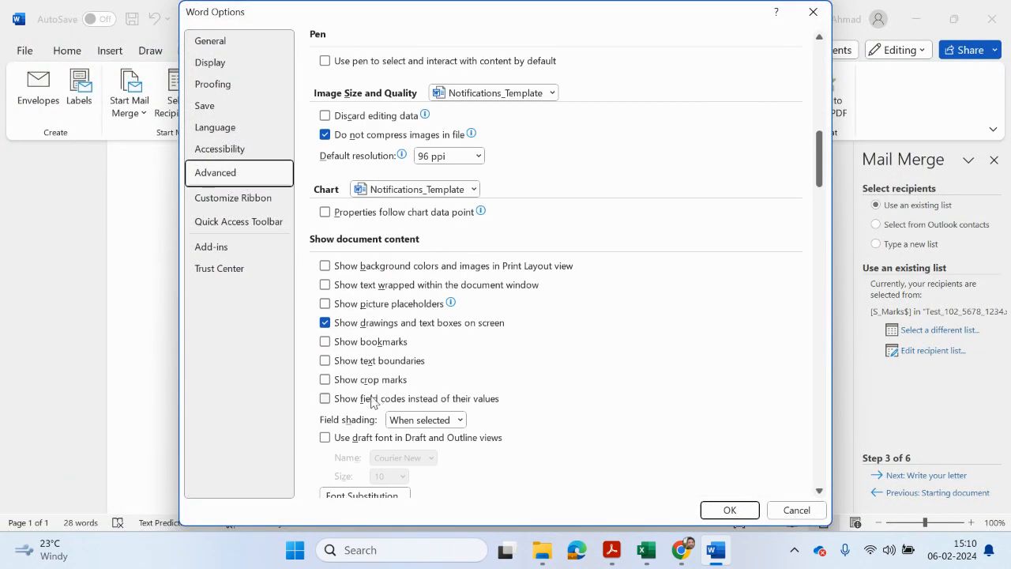
{"action": "left_click", "coordinate": [373, 400]}
{"action": "left_click", "coordinate": [734, 511]}
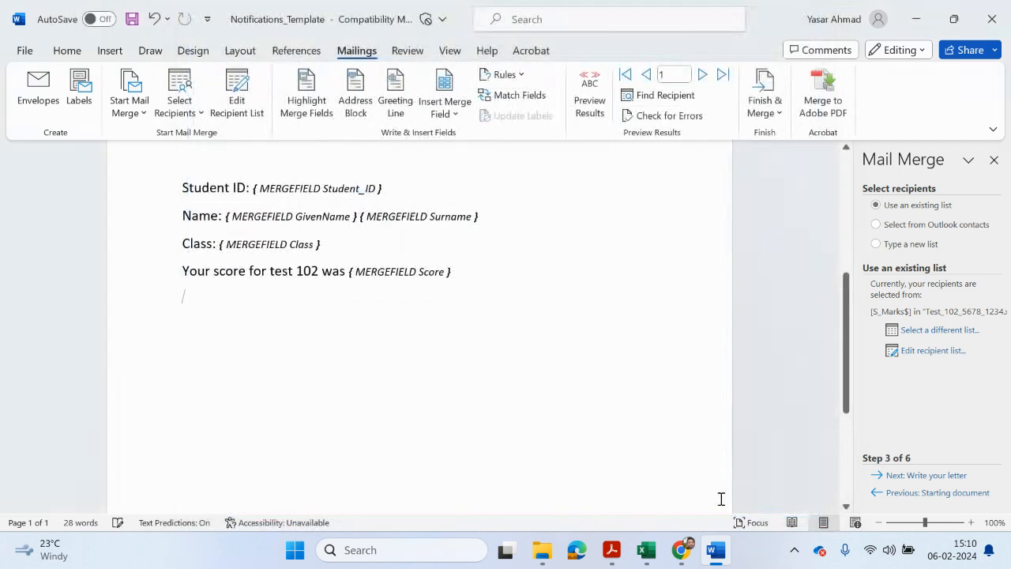
Start inserting an If...Then...Else mail merge rule on the empty line below the score.
{"action": "scroll", "coordinate": [419, 370], "scroll_direction": "up", "scroll_amount": 3}
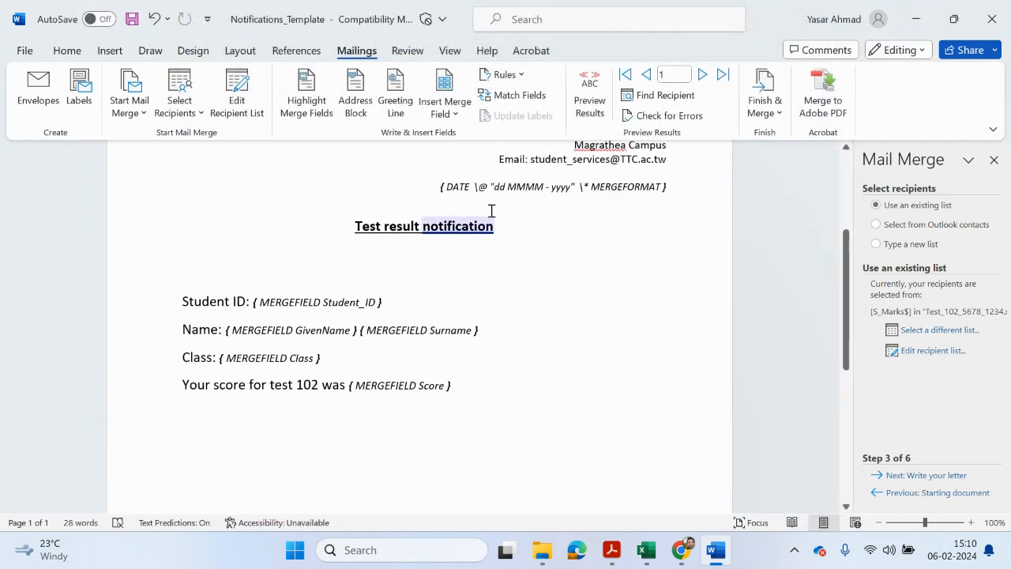
{"action": "left_click", "coordinate": [520, 76]}
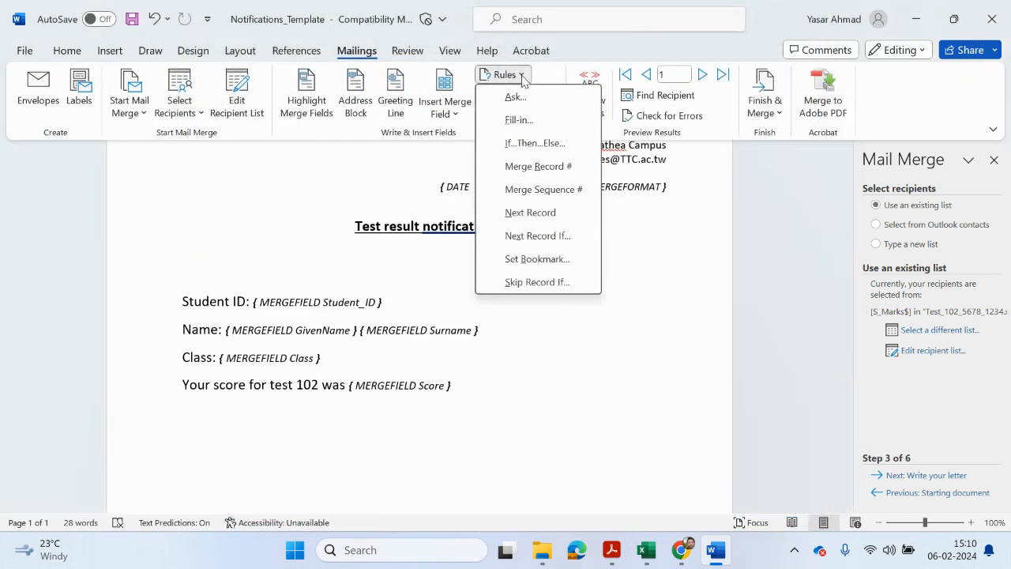
{"action": "left_click", "coordinate": [534, 143]}
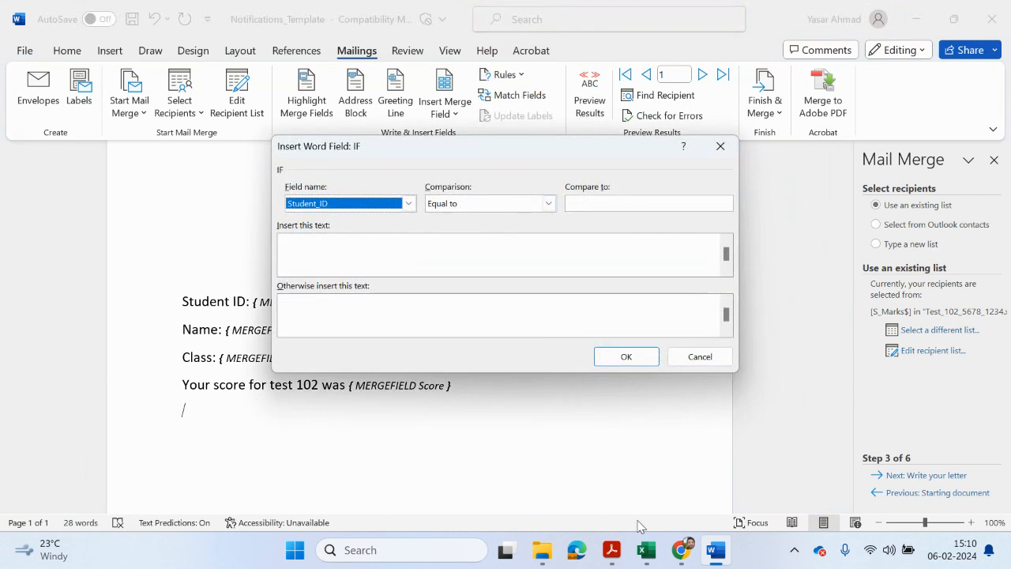
Switch to the question paper PDF and copy "This is a Pass mark" from the rule for 13 or more marks.
{"action": "left_click", "coordinate": [611, 549]}
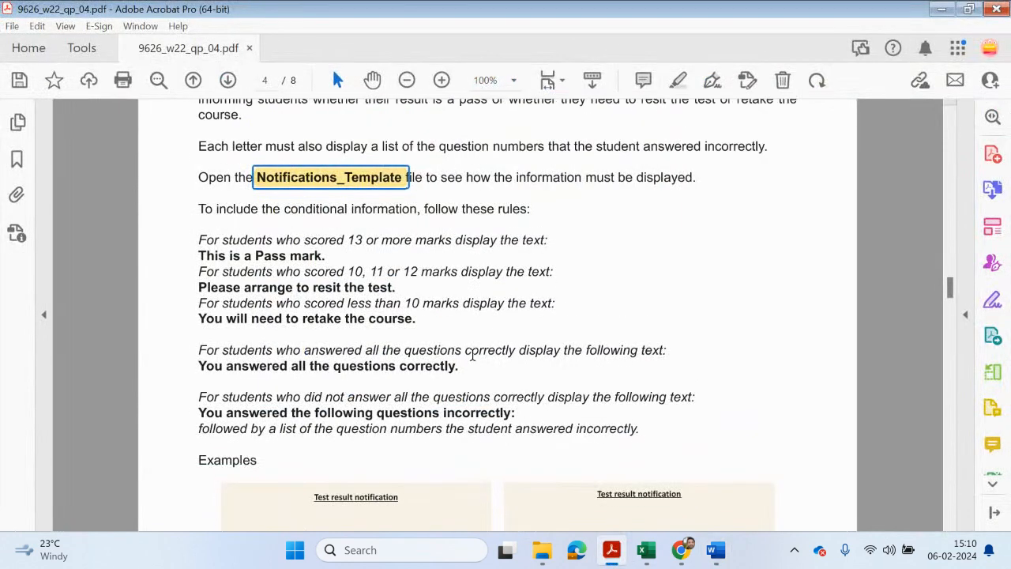
{"action": "scroll", "coordinate": [472, 356], "scroll_direction": "up", "scroll_amount": 1}
{"action": "scroll", "coordinate": [472, 360], "scroll_direction": "up", "scroll_amount": 2}
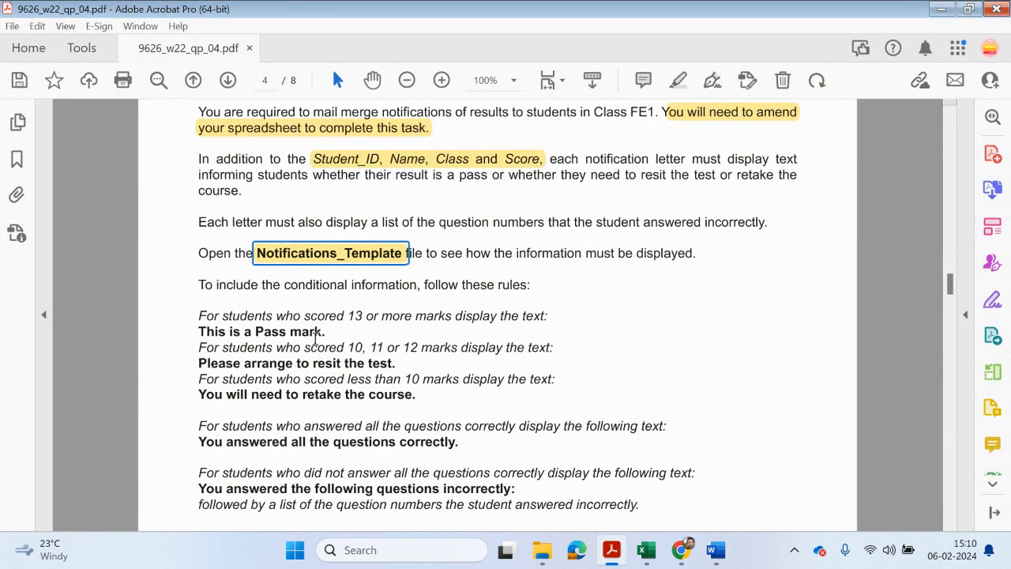
{"action": "left_click_drag", "start_coordinate": [355, 316], "coordinate": [522, 320]}
{"action": "mouse_move", "coordinate": [329, 337]}
{"action": "left_mouse_down"}
{"action": "mouse_move", "coordinate": [233, 333]}
{"action": "mouse_move", "coordinate": [324, 333]}
{"action": "left_mouse_up"}
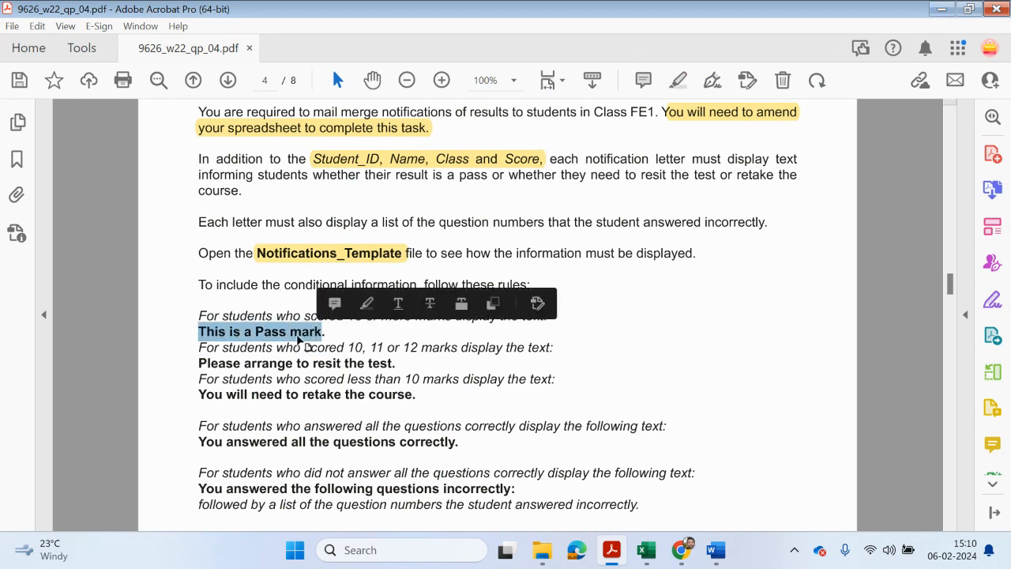
{"action": "right_click", "coordinate": [298, 335]}
{"action": "left_click", "coordinate": [332, 70]}
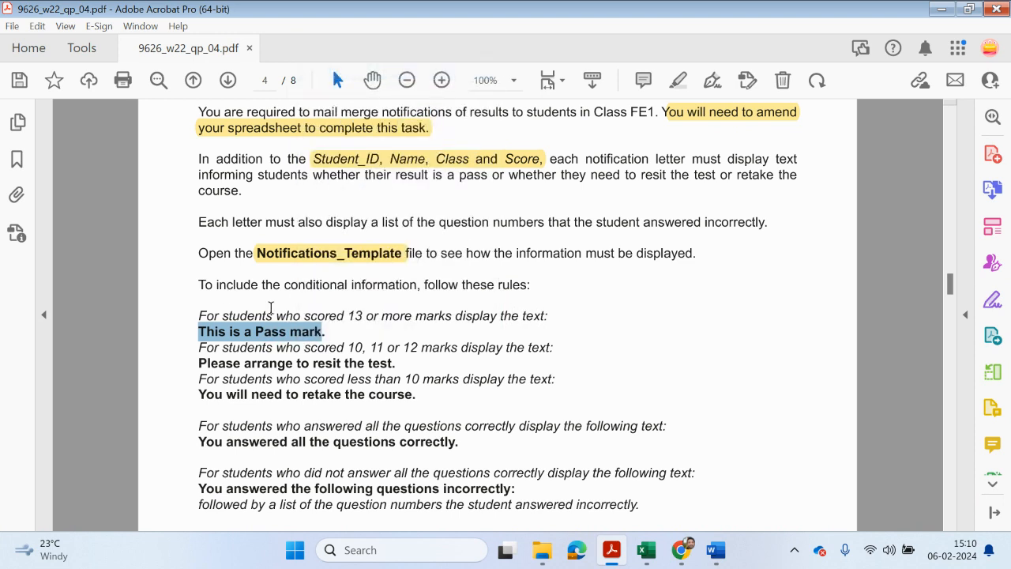
Examine the example letters' layout and the wording of the resit rule in the question paper.
{"action": "scroll", "coordinate": [785, 150], "scroll_direction": "down", "scroll_amount": 5}
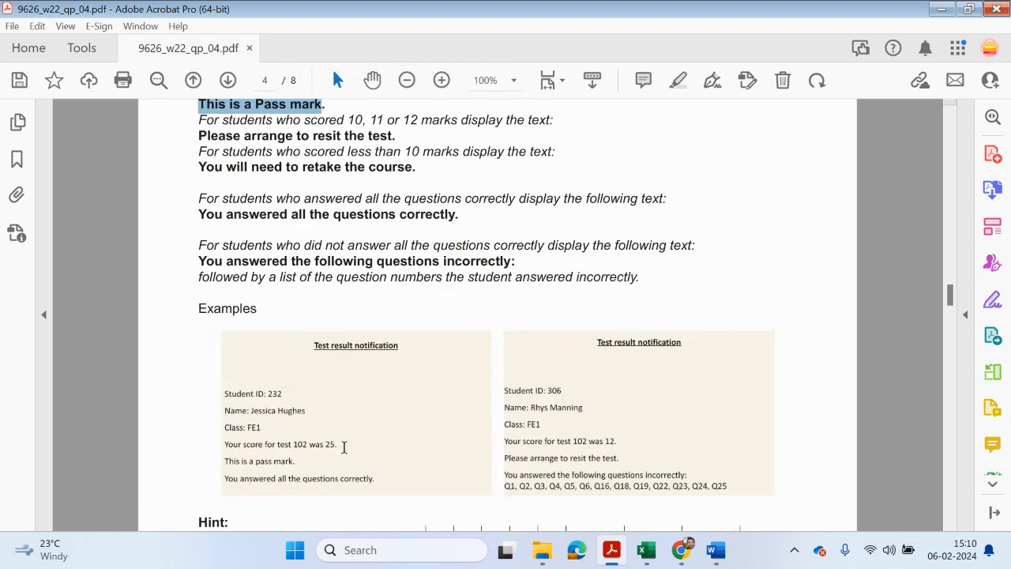
{"action": "left_click", "coordinate": [330, 445]}
{"action": "left_click_drag", "start_coordinate": [334, 446], "coordinate": [225, 392]}
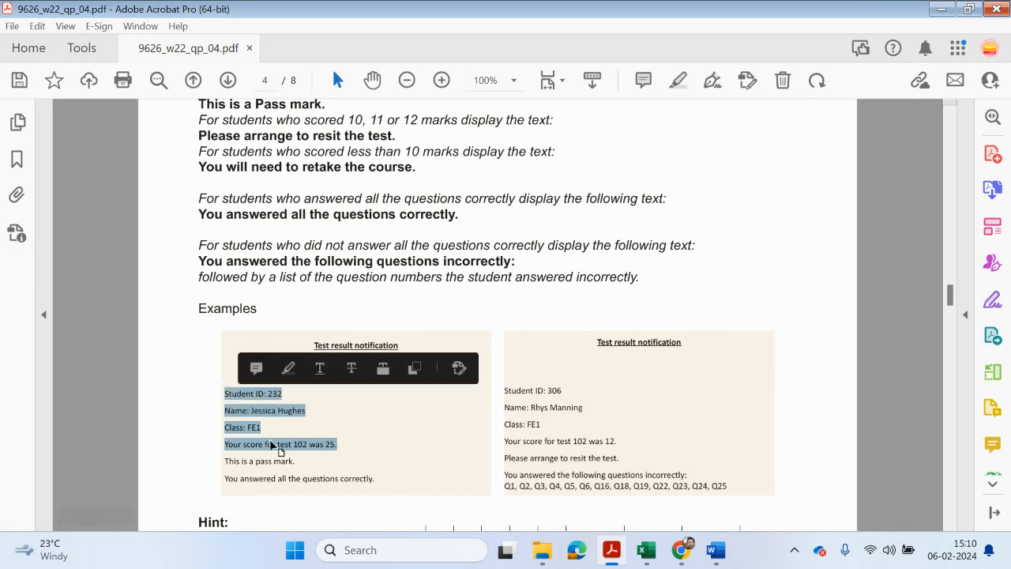
{"action": "left_click_drag", "start_coordinate": [293, 461], "coordinate": [241, 462]}
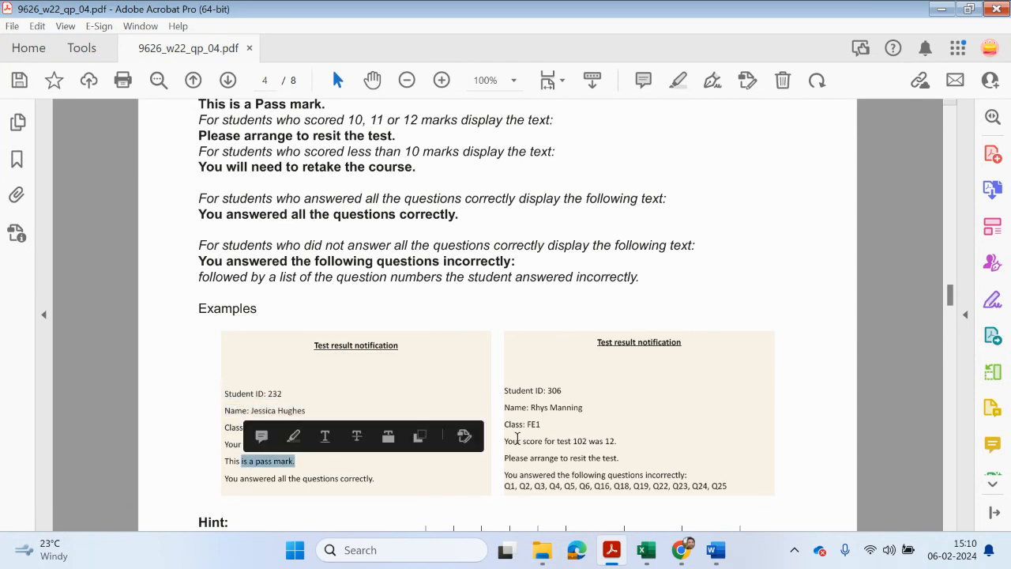
{"action": "scroll", "coordinate": [485, 411], "scroll_direction": "up", "scroll_amount": 3}
{"action": "left_click_drag", "start_coordinate": [245, 263], "coordinate": [340, 265]}
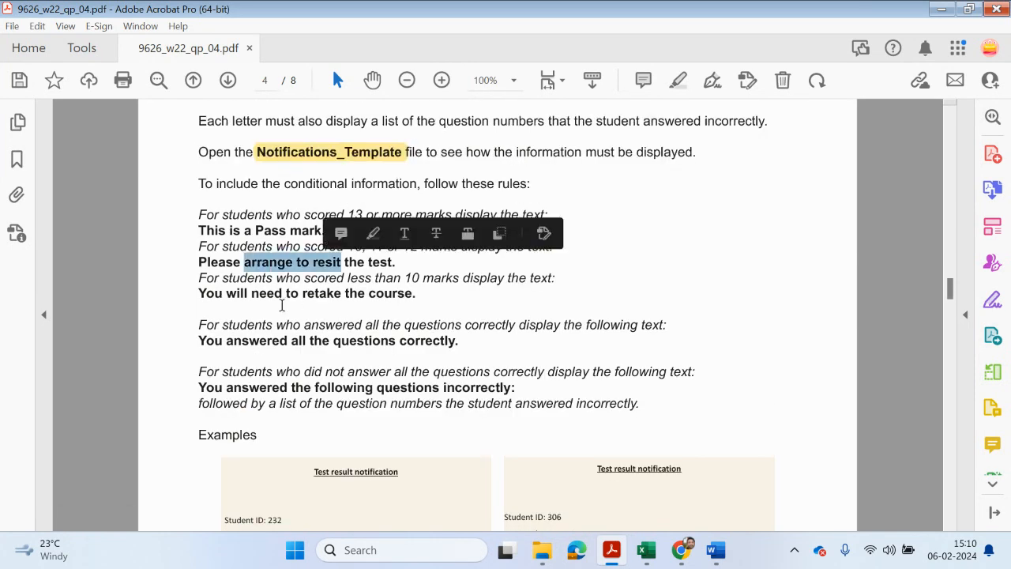
Copy the full sentence "This is a Pass mark.", including its full stop, from the question paper's first rule.
{"action": "left_click_drag", "start_coordinate": [283, 304], "coordinate": [198, 281]}
{"action": "scroll", "coordinate": [348, 300], "scroll_direction": "up", "scroll_amount": 1}
{"action": "right_click", "coordinate": [231, 288]}
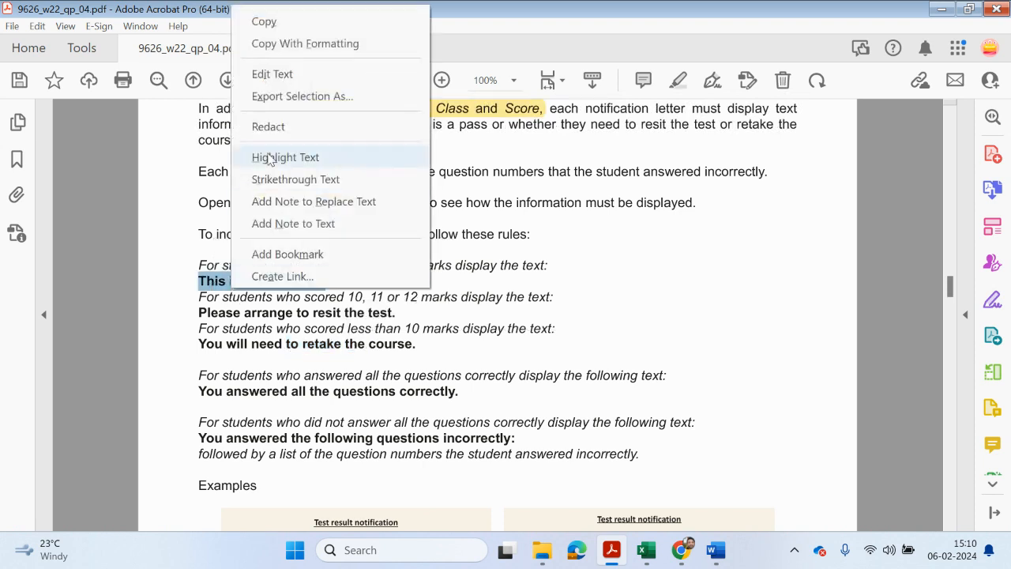
{"action": "left_click", "coordinate": [263, 22]}
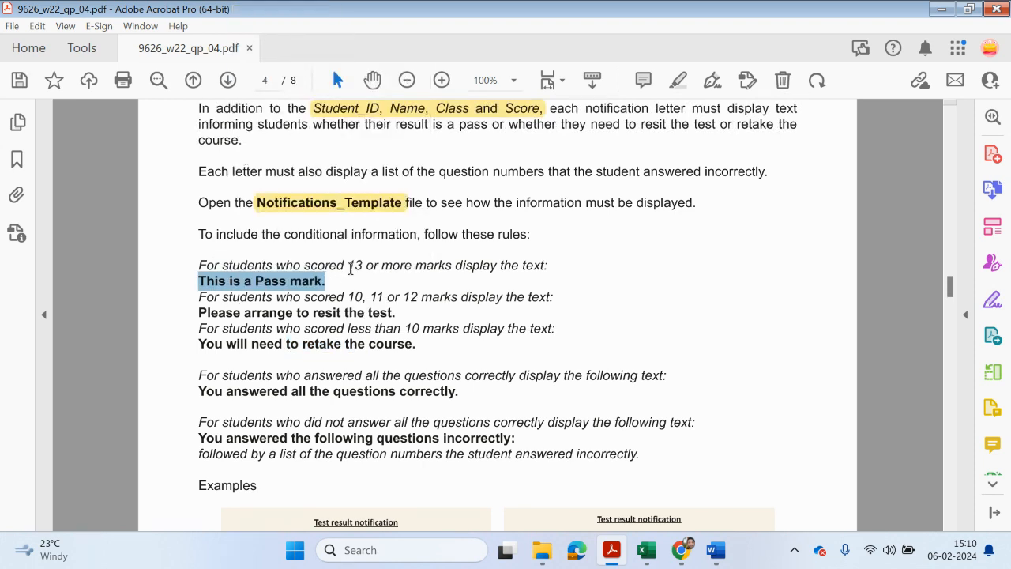
Switch back to the letter template and set the IF rule to the Score field with the comparison Greater than or equal.
{"action": "left_click", "coordinate": [714, 550]}
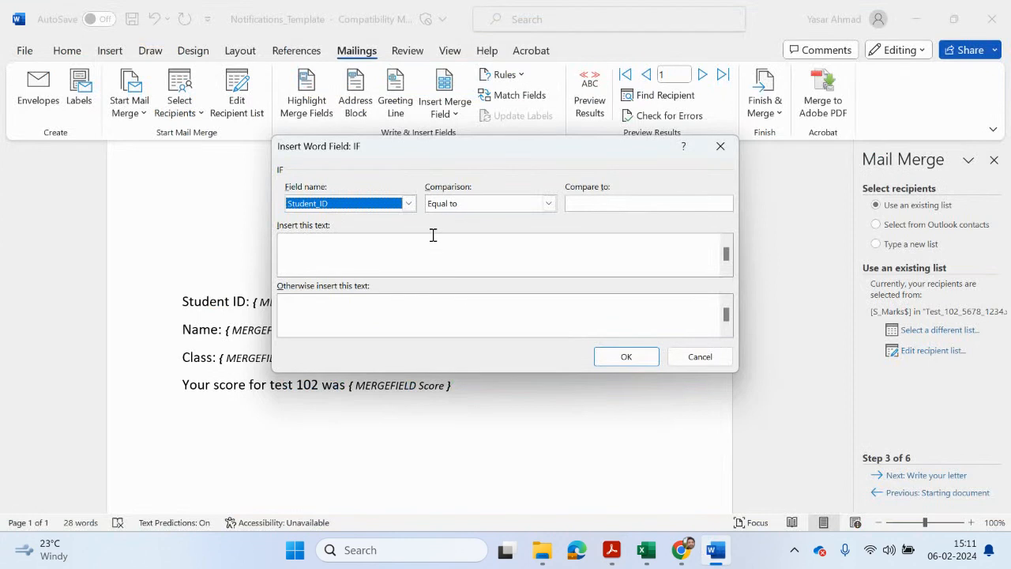
{"action": "left_click", "coordinate": [409, 203]}
{"action": "scroll", "coordinate": [379, 259], "scroll_direction": "down", "scroll_amount": 2}
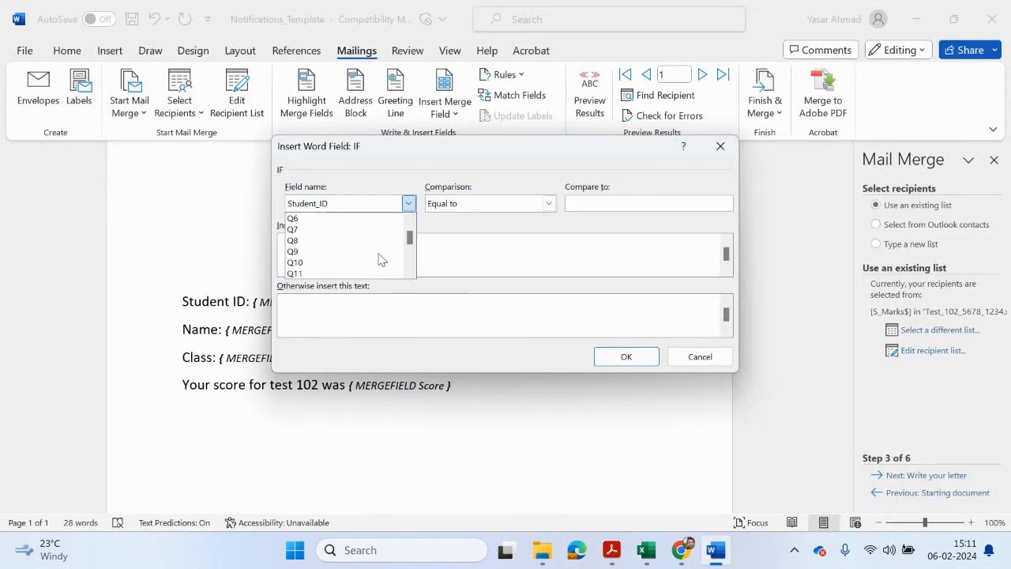
{"action": "scroll", "coordinate": [379, 259], "scroll_direction": "down", "scroll_amount": 5}
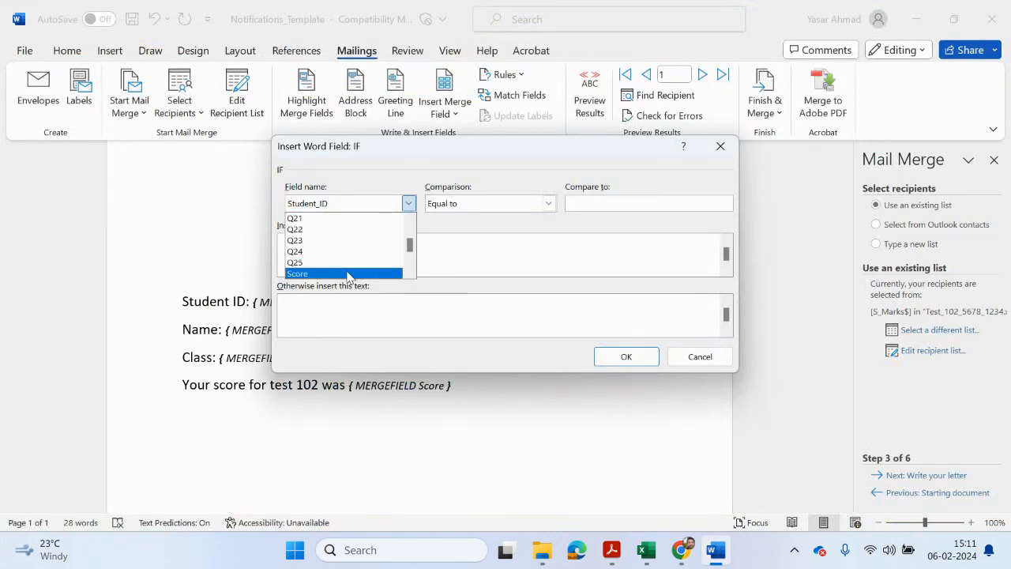
{"action": "left_click", "coordinate": [347, 273]}
{"action": "left_click", "coordinate": [505, 205]}
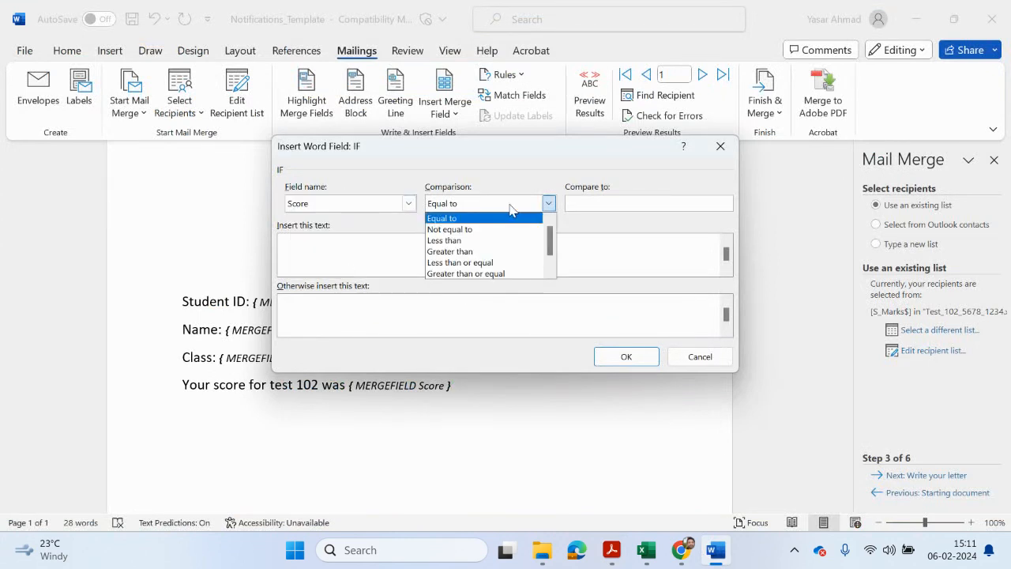
{"action": "left_click", "coordinate": [499, 273]}
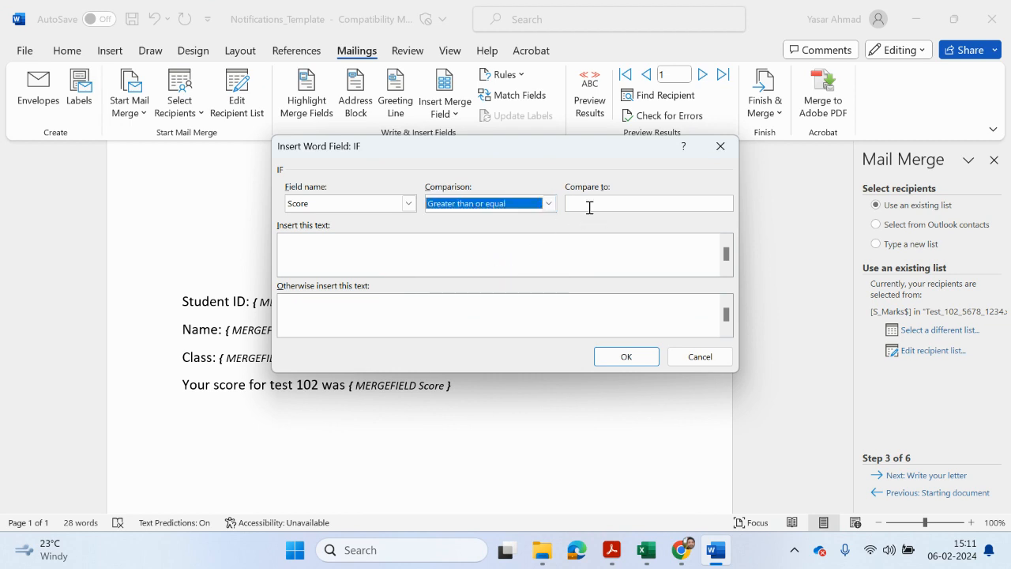
Set the rule's comparison value to 13 and its text to "This is a Pass mark.", then insert the rule.
{"action": "left_click", "coordinate": [589, 207]}
{"action": "left_click", "coordinate": [611, 550]}
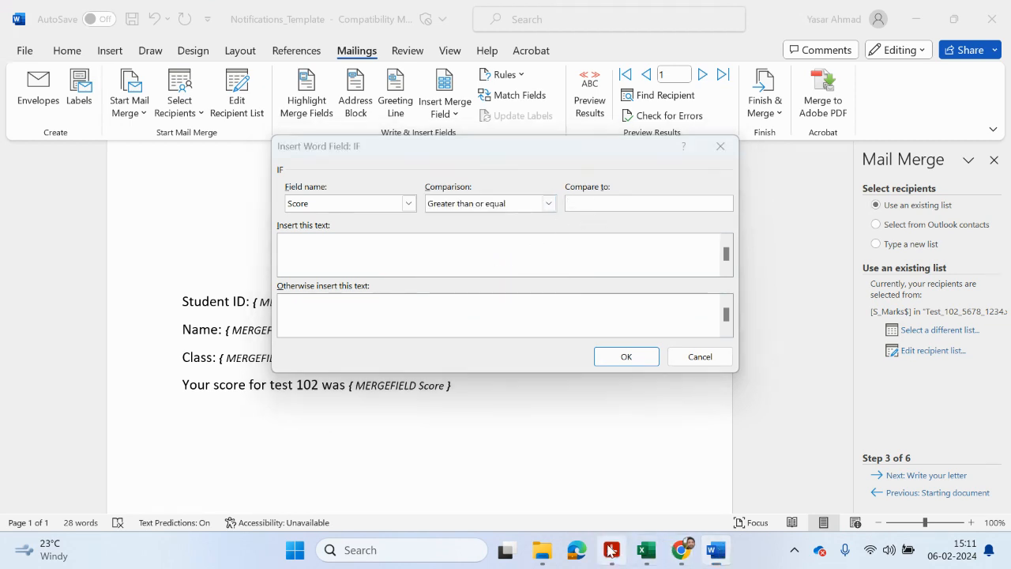
{"action": "left_click", "coordinate": [610, 550]}
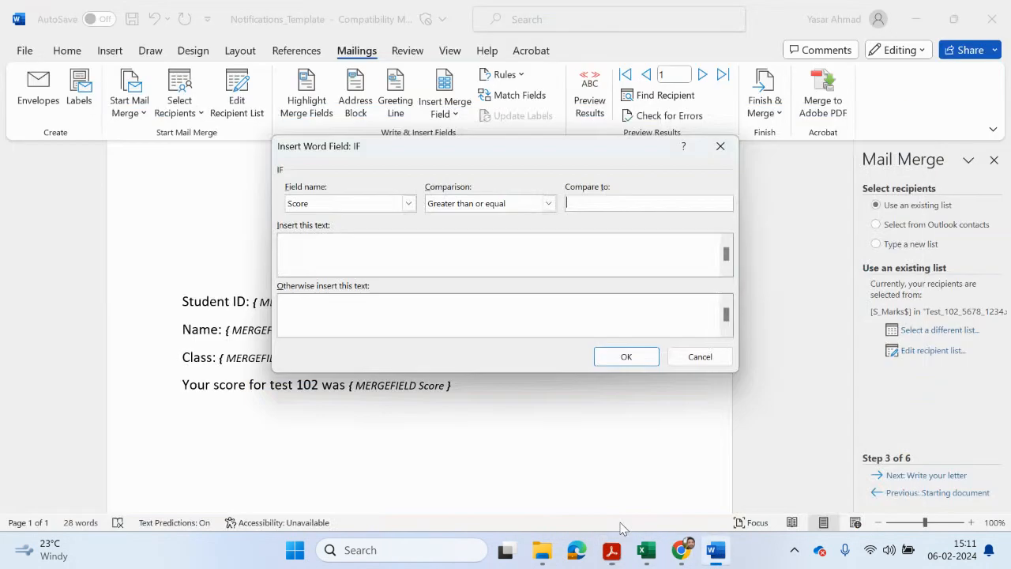
{"action": "left_click", "coordinate": [482, 263]}
{"action": "key", "text": "ctrl+v"}
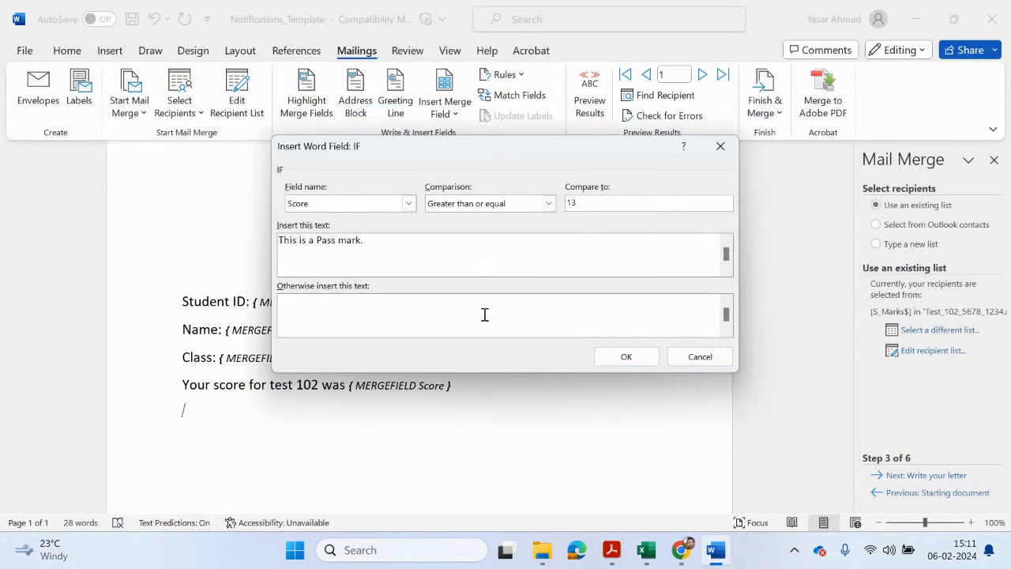
{"action": "left_click", "coordinate": [624, 357]}
{"action": "scroll", "coordinate": [622, 354], "scroll_direction": "down", "scroll_amount": 2}
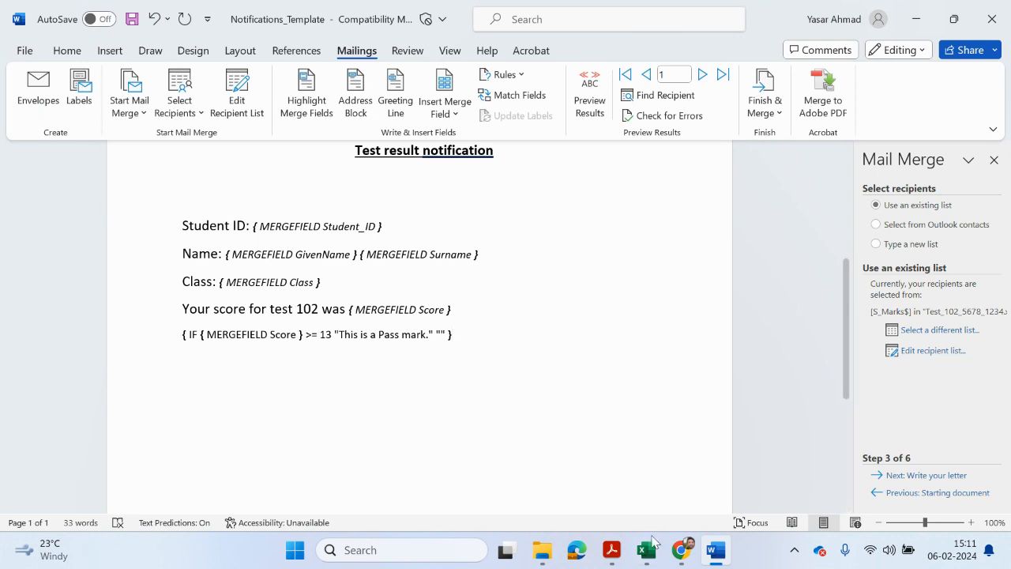
Review the remaining score rules in the question paper PDF and copy "You will need to retake the course.".
{"action": "left_click", "coordinate": [611, 549]}
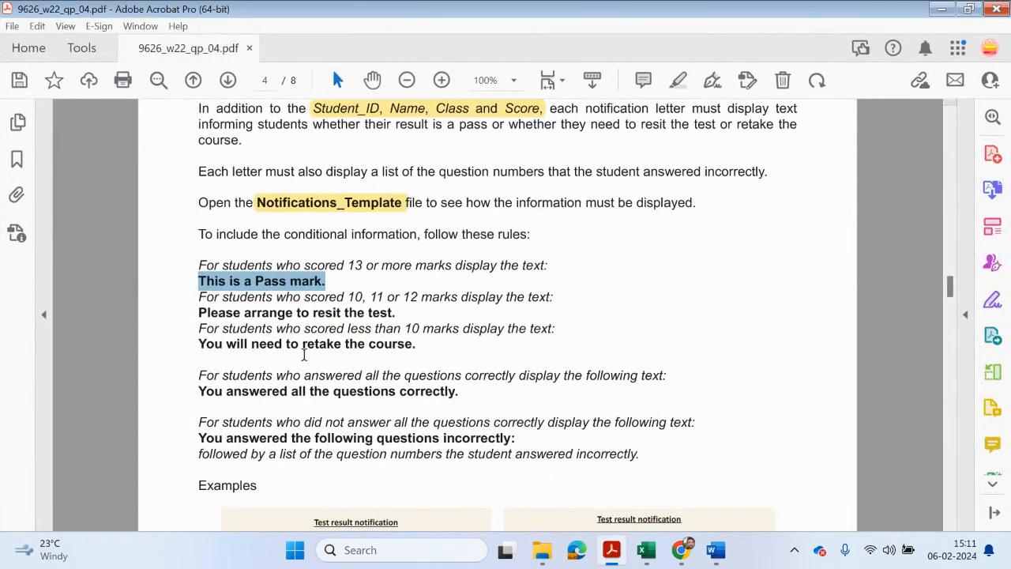
{"action": "left_click_drag", "start_coordinate": [201, 297], "coordinate": [385, 314]}
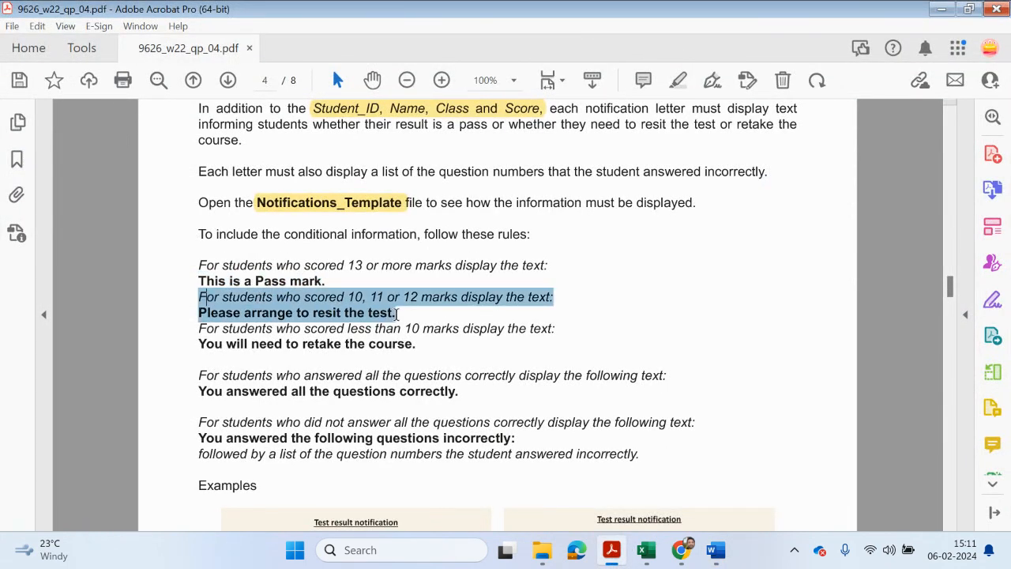
{"action": "left_click_drag", "start_coordinate": [200, 330], "coordinate": [551, 328]}
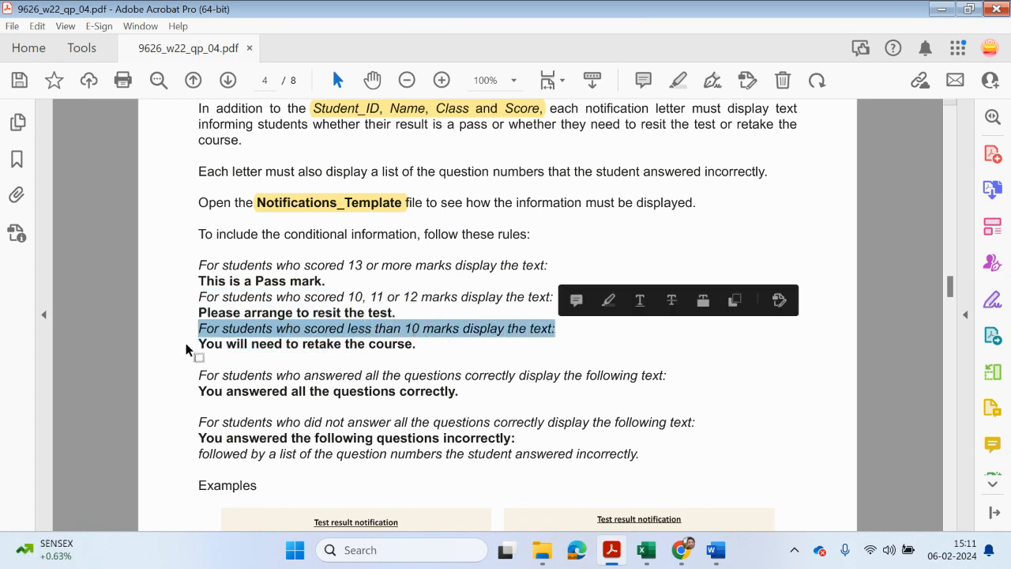
{"action": "left_click_drag", "start_coordinate": [199, 344], "coordinate": [411, 348]}
{"action": "right_click", "coordinate": [411, 348]}
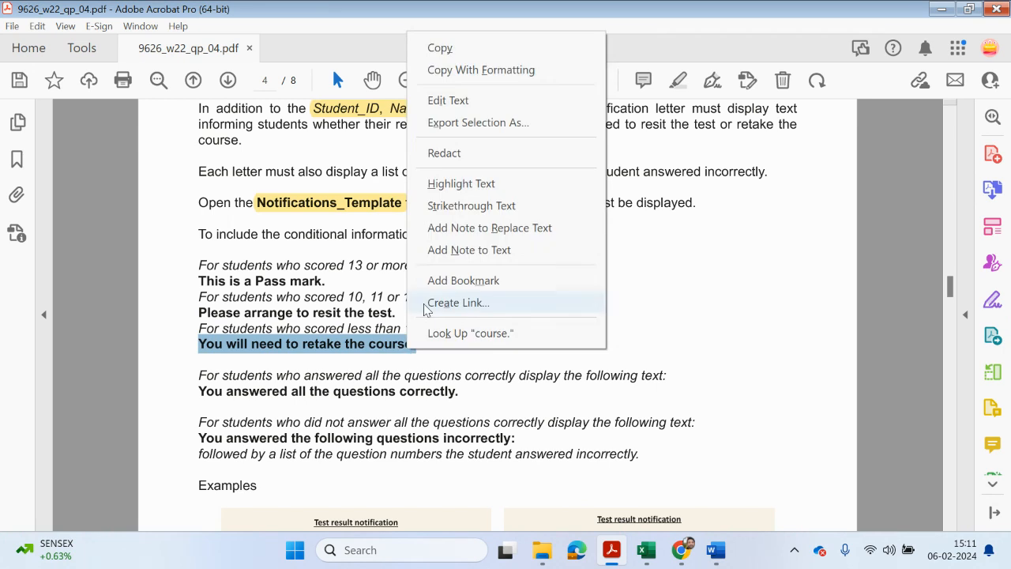
{"action": "left_click", "coordinate": [440, 47]}
{"action": "left_click", "coordinate": [940, 9]}
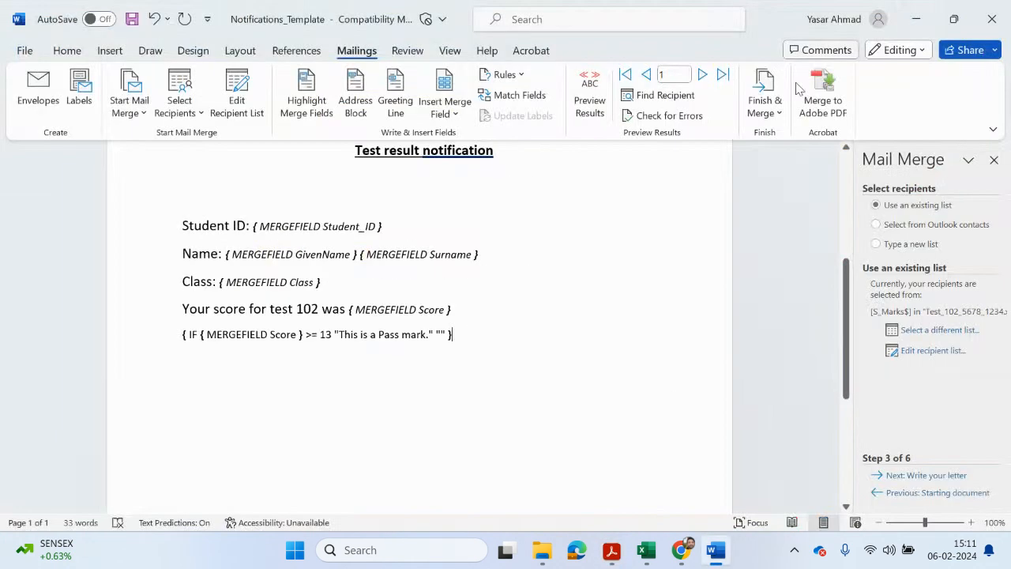
Start a nested If...Then...Else rule on the Score field inside the empty quotation marks of the pass mark rule.
{"action": "left_click", "coordinate": [441, 335]}
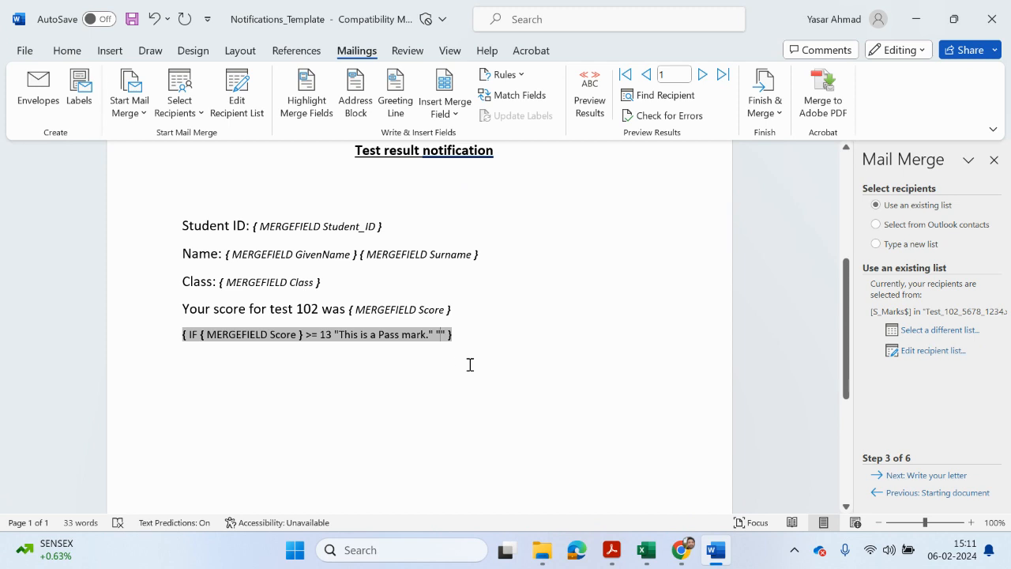
{"action": "left_click", "coordinate": [505, 74]}
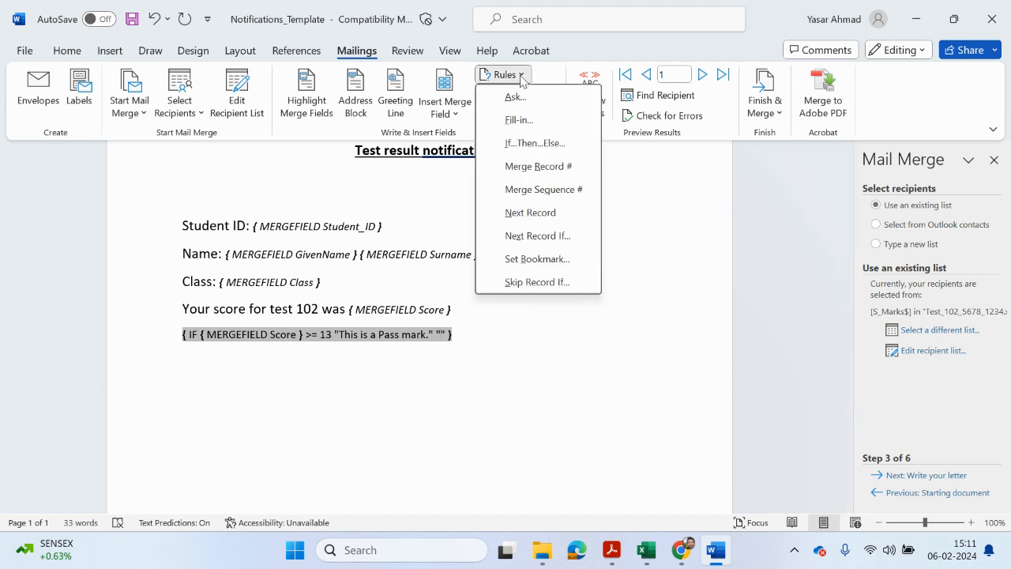
{"action": "left_click", "coordinate": [543, 150]}
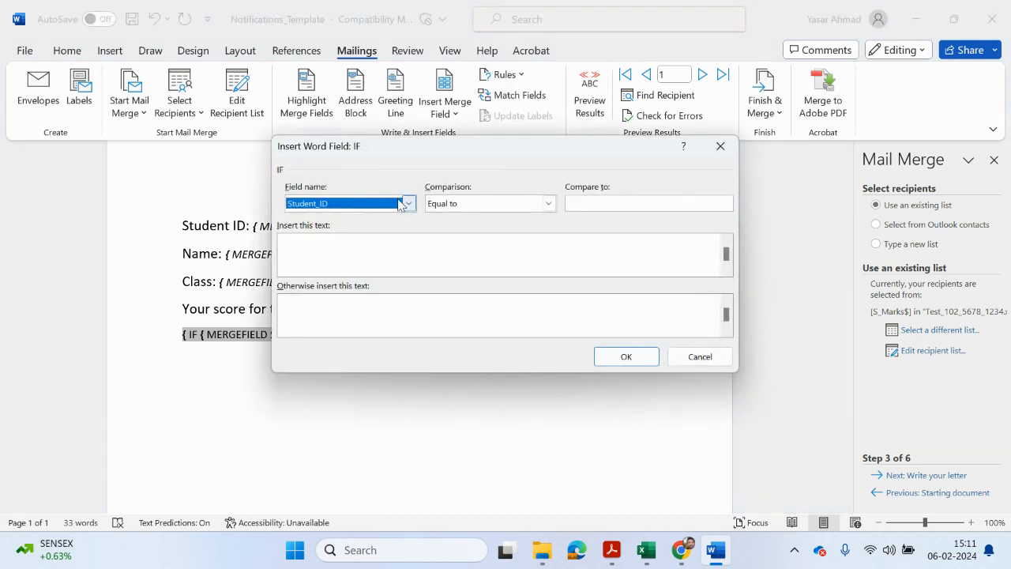
{"action": "left_click", "coordinate": [410, 204]}
{"action": "scroll", "coordinate": [359, 263], "scroll_direction": "down", "scroll_amount": 6}
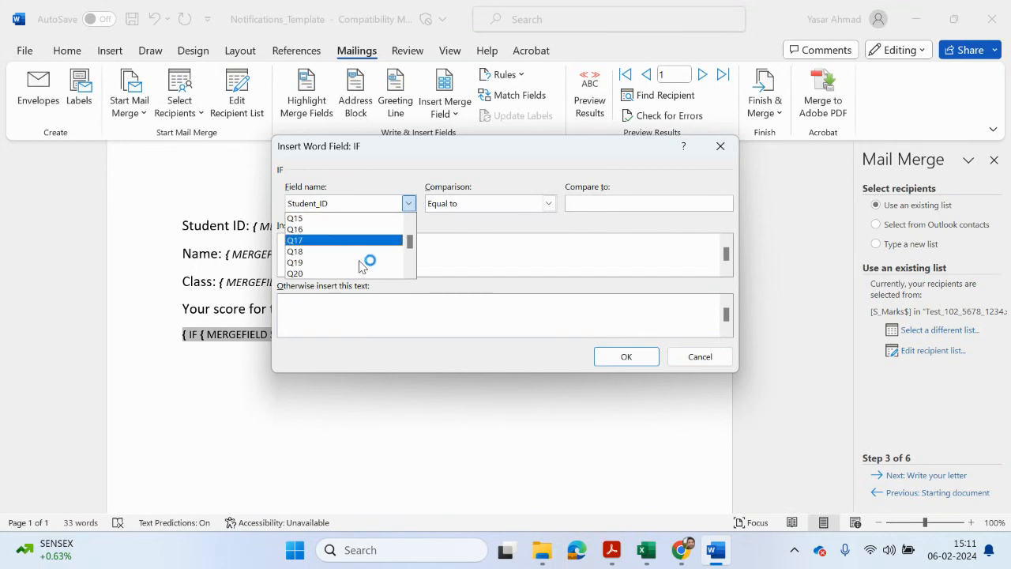
{"action": "scroll", "coordinate": [347, 260], "scroll_direction": "down", "scroll_amount": 2}
{"action": "left_click", "coordinate": [332, 251]}
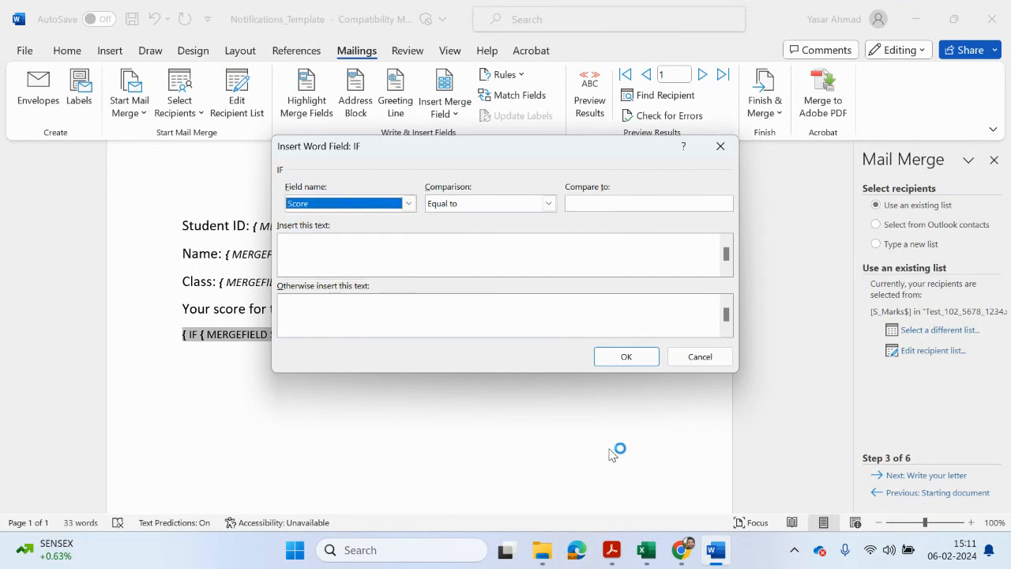
In the question paper, highlight "than 10 marks display" and "scored 13 or more marks", then return to the letter template.
{"action": "left_click", "coordinate": [613, 546]}
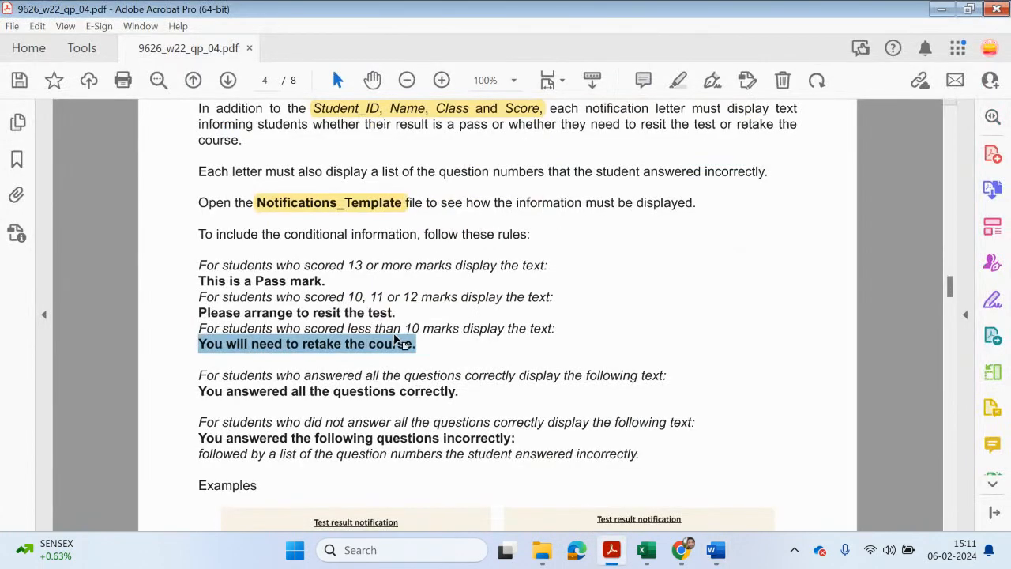
{"action": "left_click_drag", "start_coordinate": [377, 330], "coordinate": [505, 332]}
{"action": "left_click", "coordinate": [682, 84]}
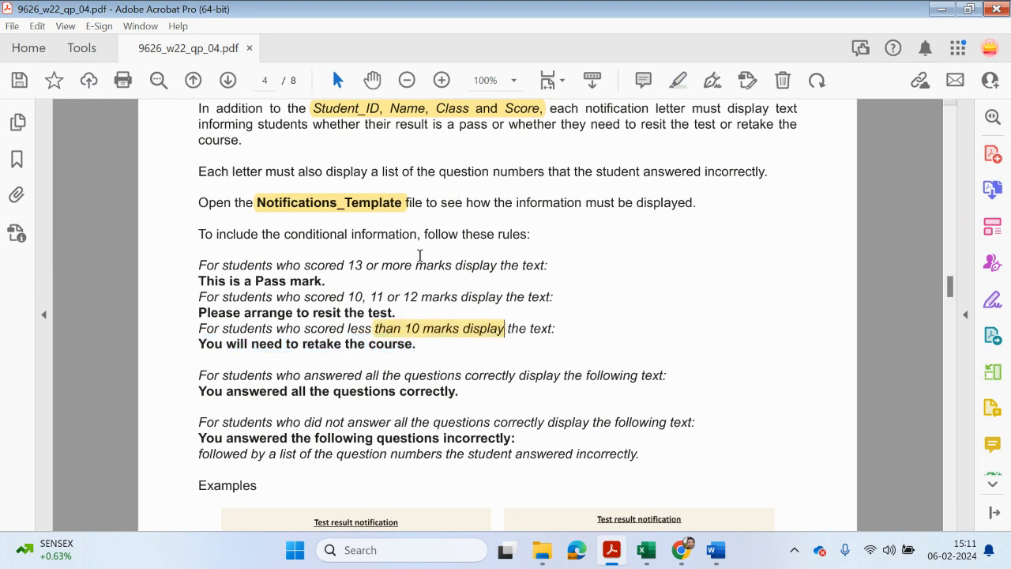
{"action": "left_click_drag", "start_coordinate": [304, 265], "coordinate": [451, 266]}
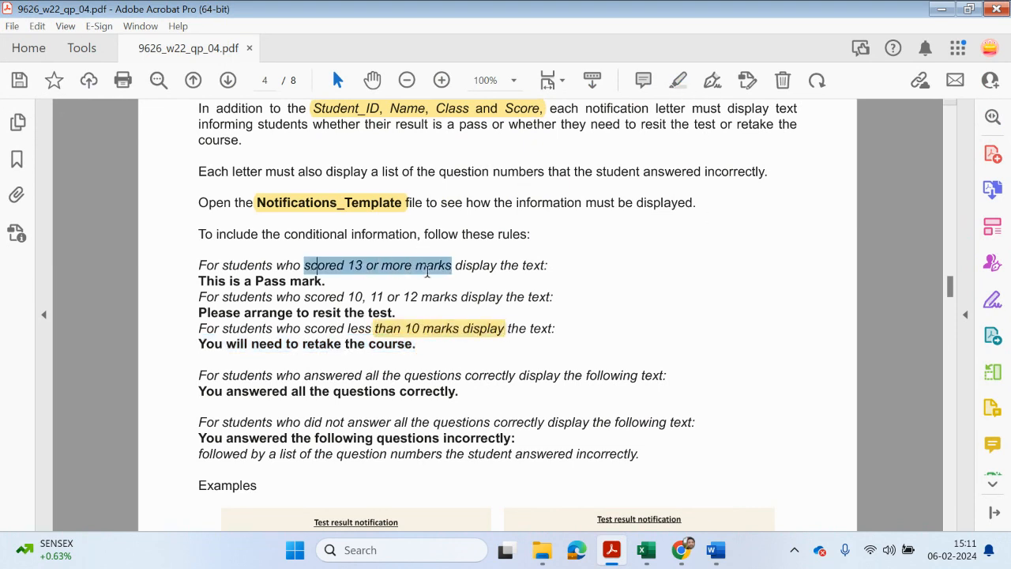
{"action": "left_click", "coordinate": [682, 83]}
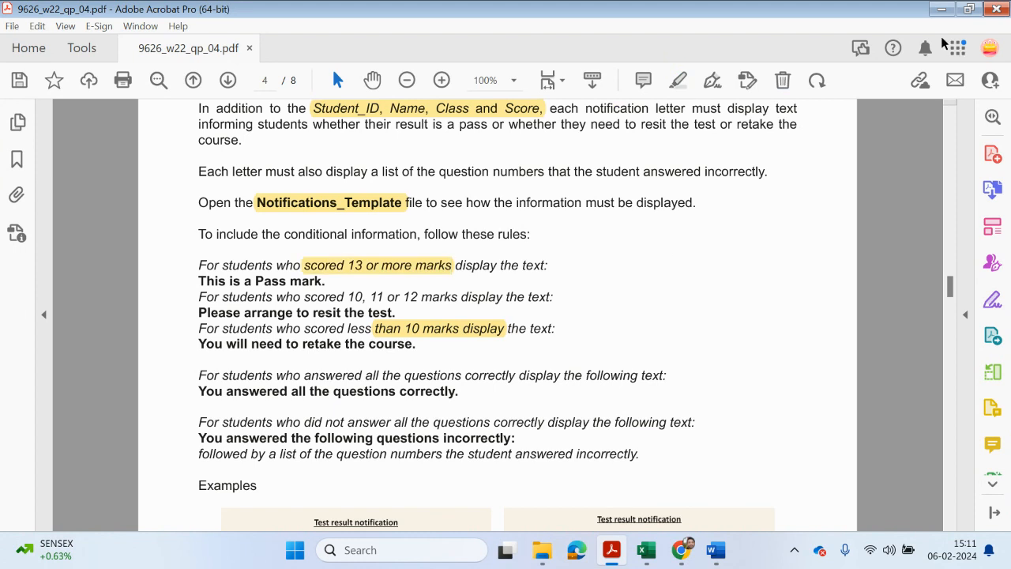
{"action": "left_click", "coordinate": [940, 8]}
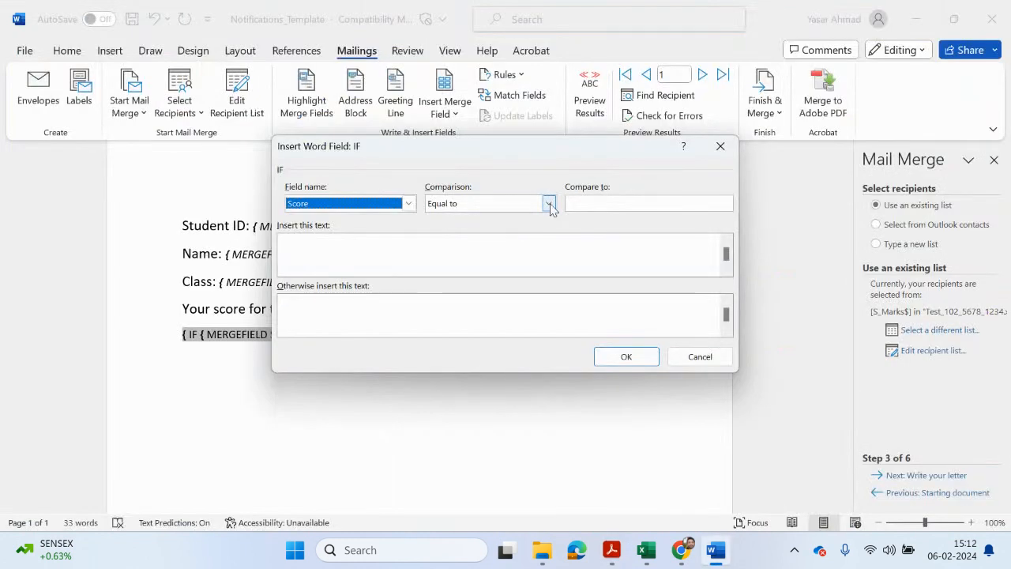
Set the nested rule's condition to Less than 10.
{"action": "left_click", "coordinate": [548, 203]}
{"action": "left_click", "coordinate": [500, 242]}
{"action": "left_click", "coordinate": [581, 204]}
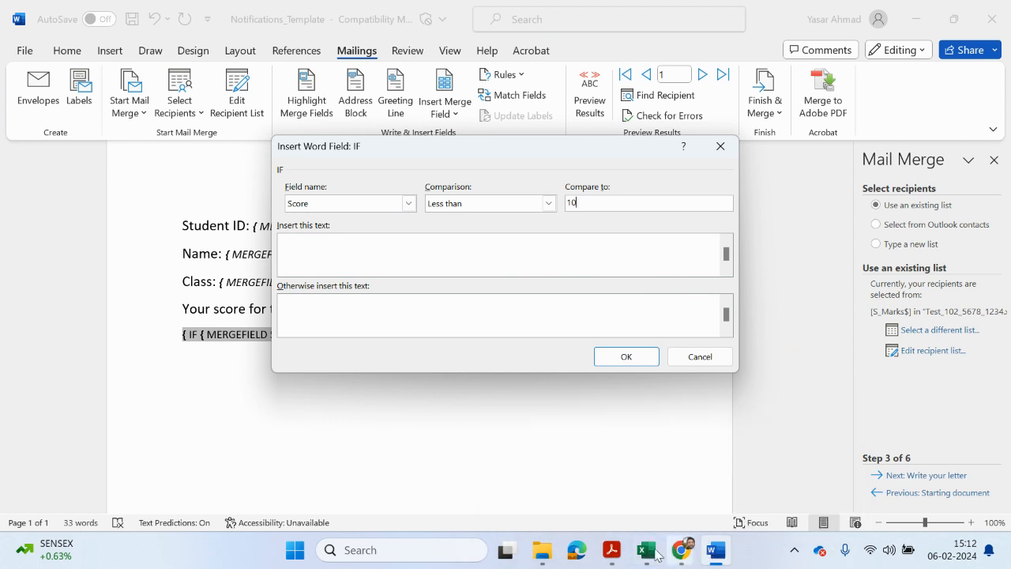
Copy "You will need to retake the course." from the question paper as the nested rule's text and insert the rule.
{"action": "left_click", "coordinate": [611, 550]}
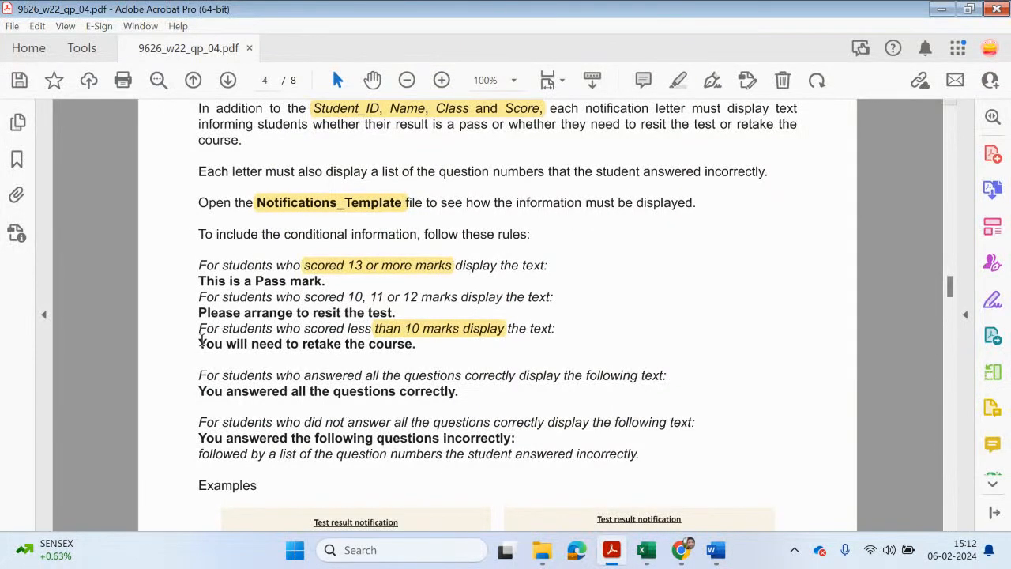
{"action": "left_click_drag", "start_coordinate": [200, 340], "coordinate": [416, 345]}
{"action": "right_click", "coordinate": [407, 349]}
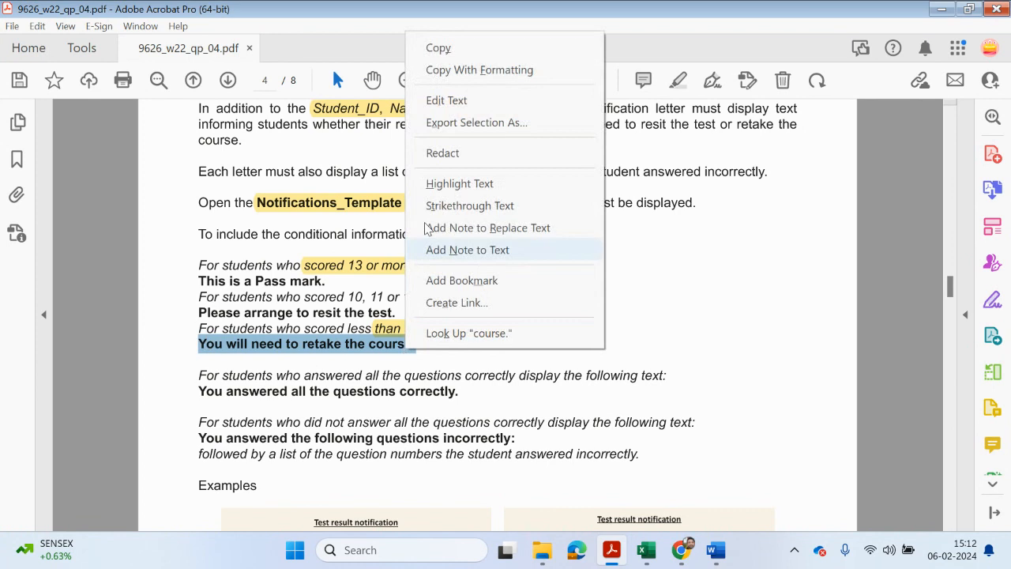
{"action": "left_click", "coordinate": [439, 47]}
{"action": "left_click", "coordinate": [942, 9]}
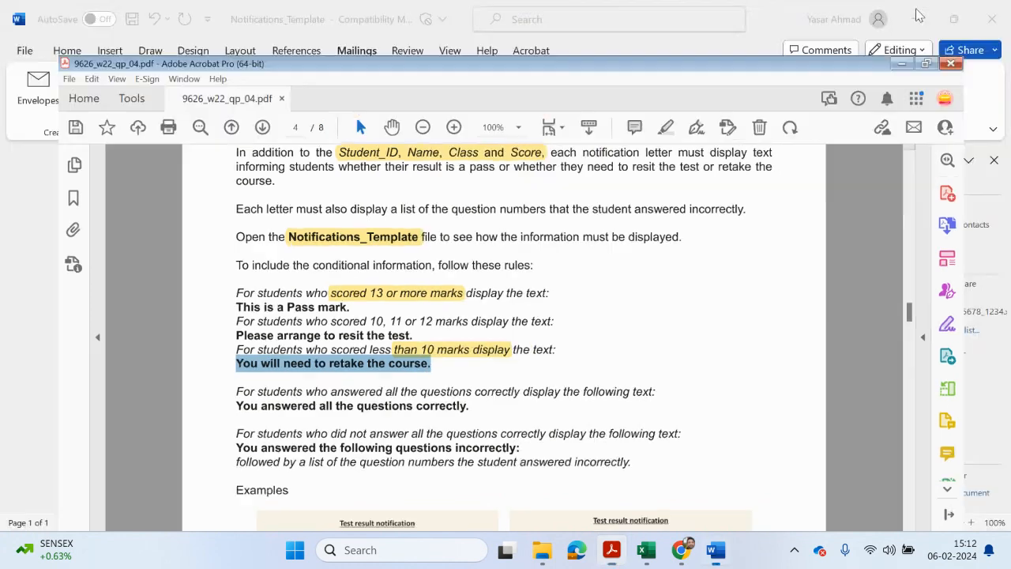
{"action": "key", "text": "ctrl+v"}
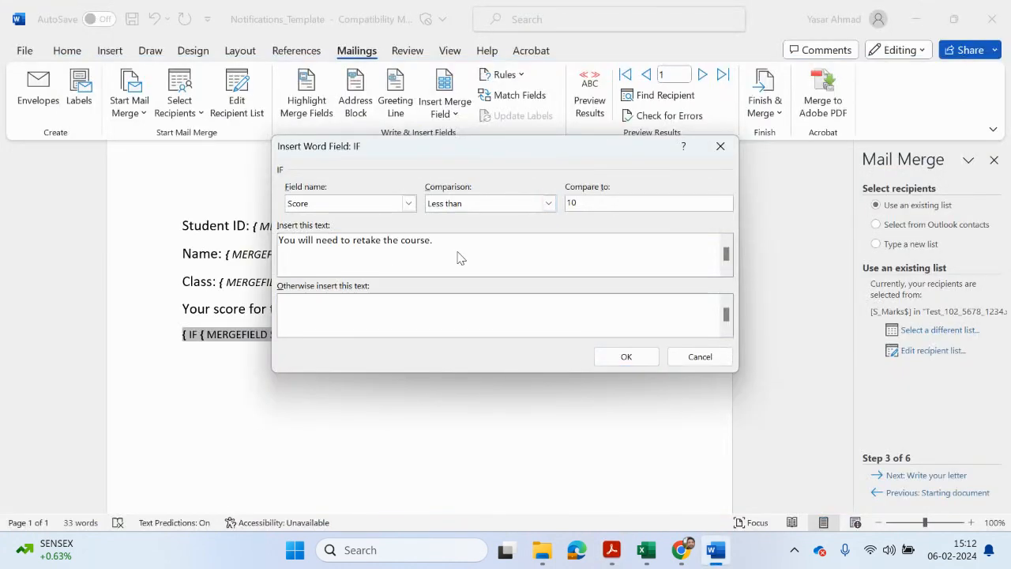
{"action": "left_click", "coordinate": [623, 356]}
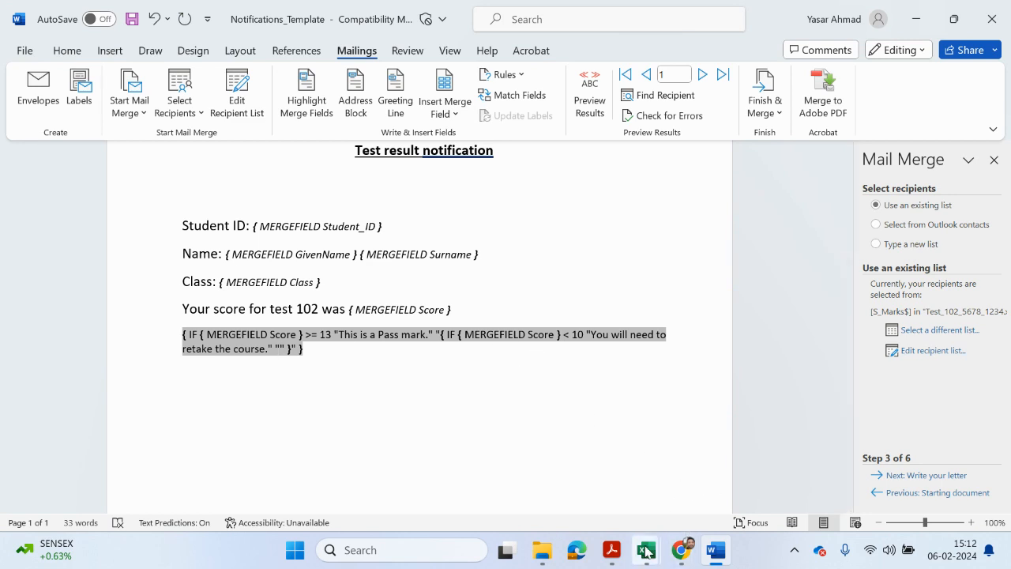
Copy "Please arrange to resit the test." from the question paper and return to the letter template.
{"action": "left_click", "coordinate": [612, 550]}
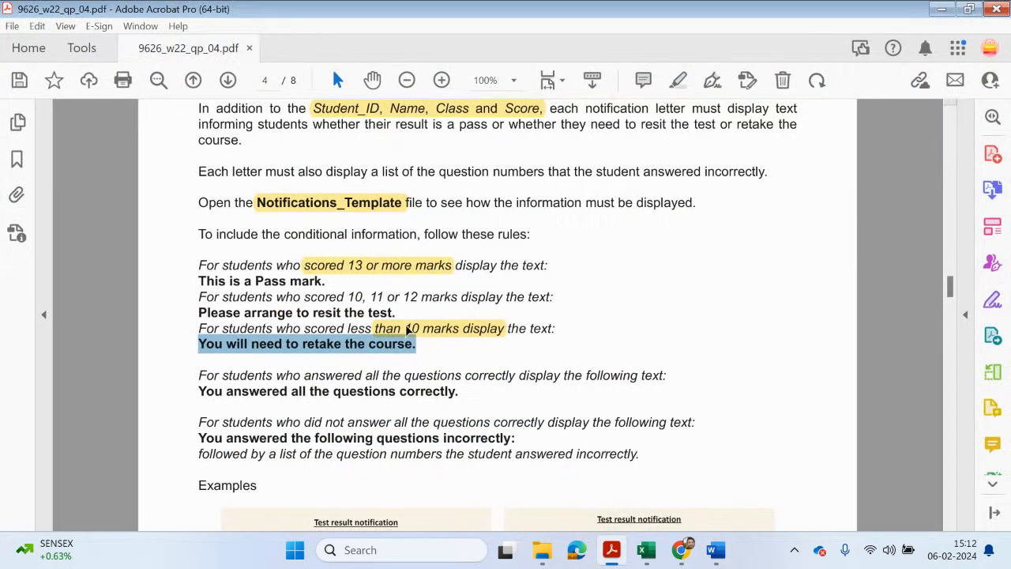
{"action": "left_click_drag", "start_coordinate": [395, 312], "coordinate": [218, 311]}
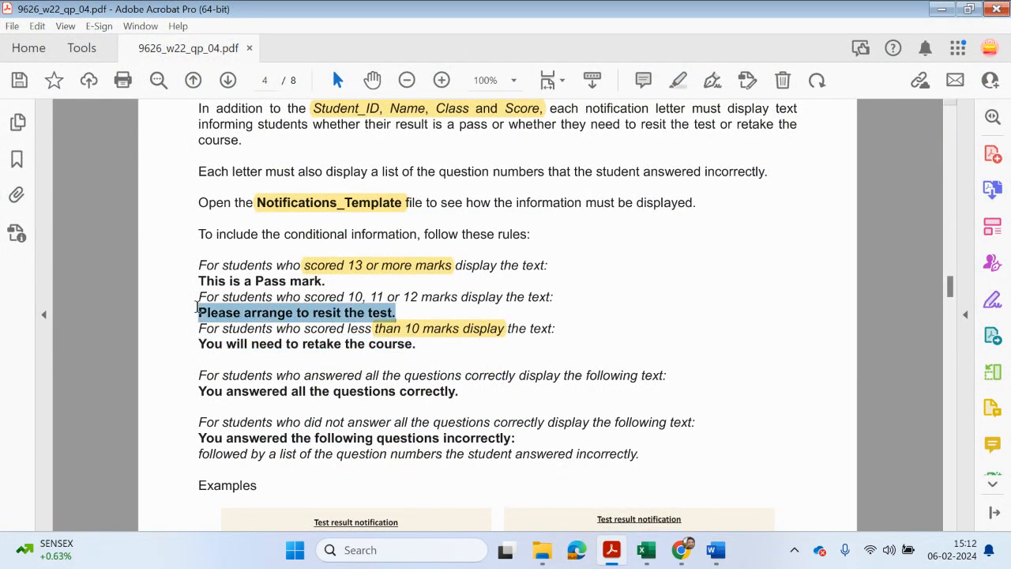
{"action": "right_click", "coordinate": [218, 312]}
{"action": "left_click", "coordinate": [251, 231]}
{"action": "left_click", "coordinate": [941, 9]}
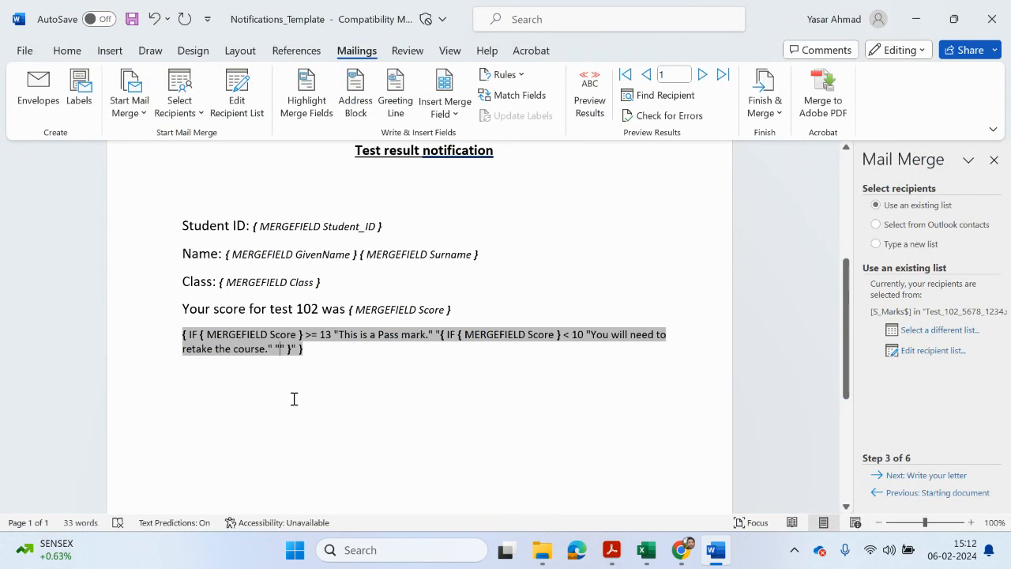
Paste "Please arrange to resit the test." as unformatted text between the nested rule's final empty quotation marks.
{"action": "key", "text": "ctrl+v"}
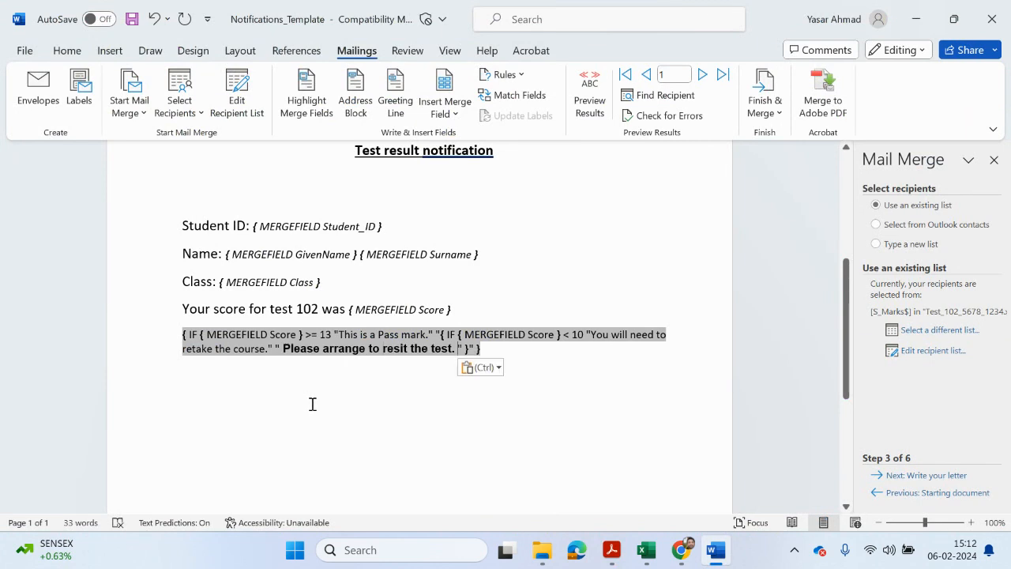
{"action": "key", "text": "ctrl+z"}
{"action": "right_click", "coordinate": [280, 349]}
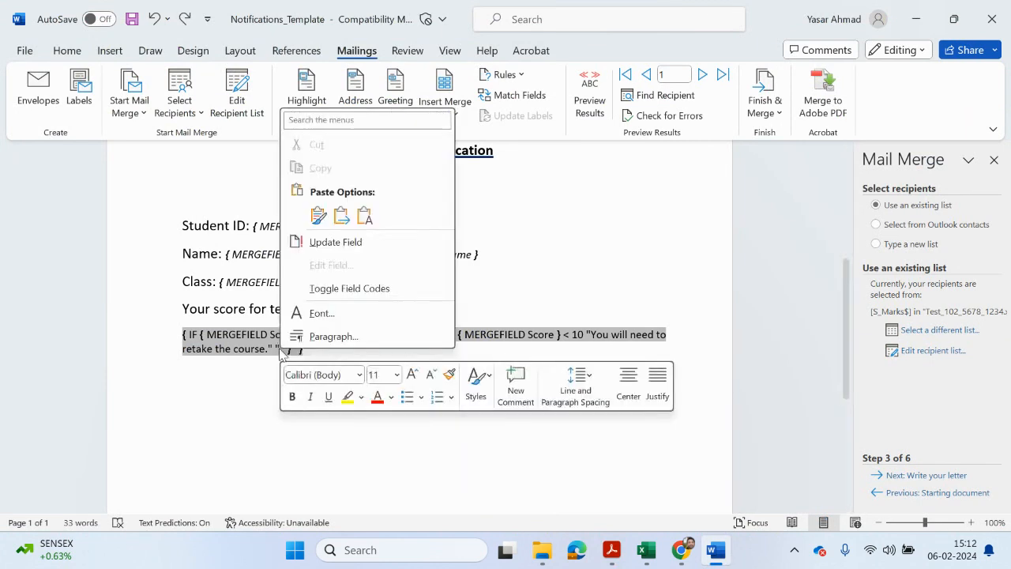
{"action": "left_click", "coordinate": [364, 214]}
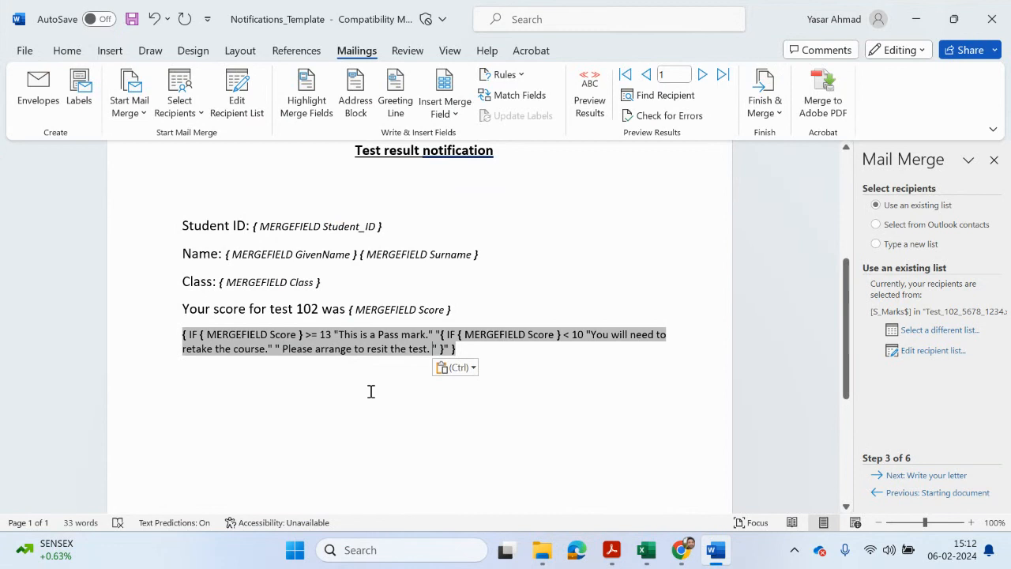
{"action": "left_click", "coordinate": [370, 391]}
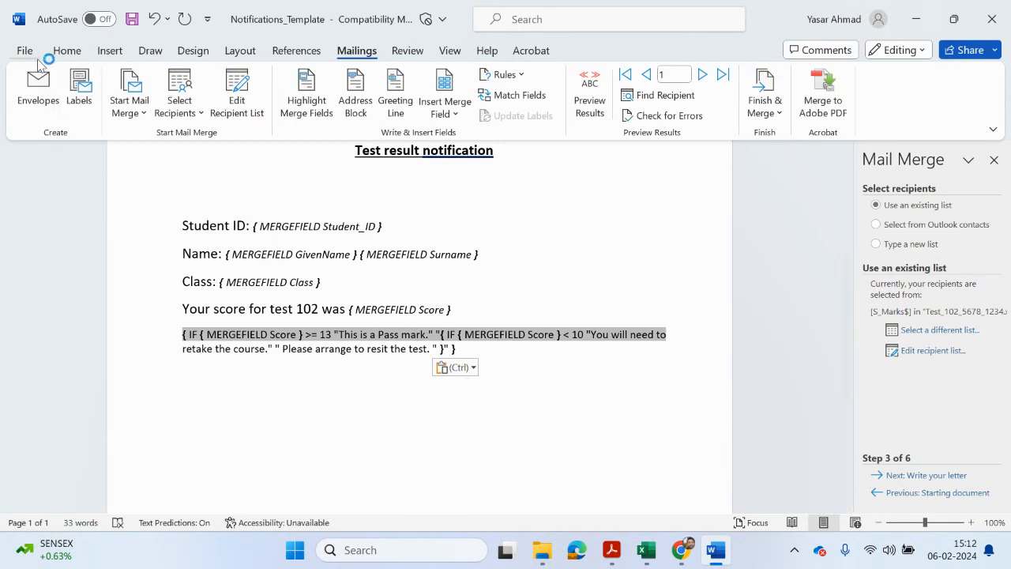
Turn off the advanced option that shows field codes instead of their values.
{"action": "left_click", "coordinate": [590, 86]}
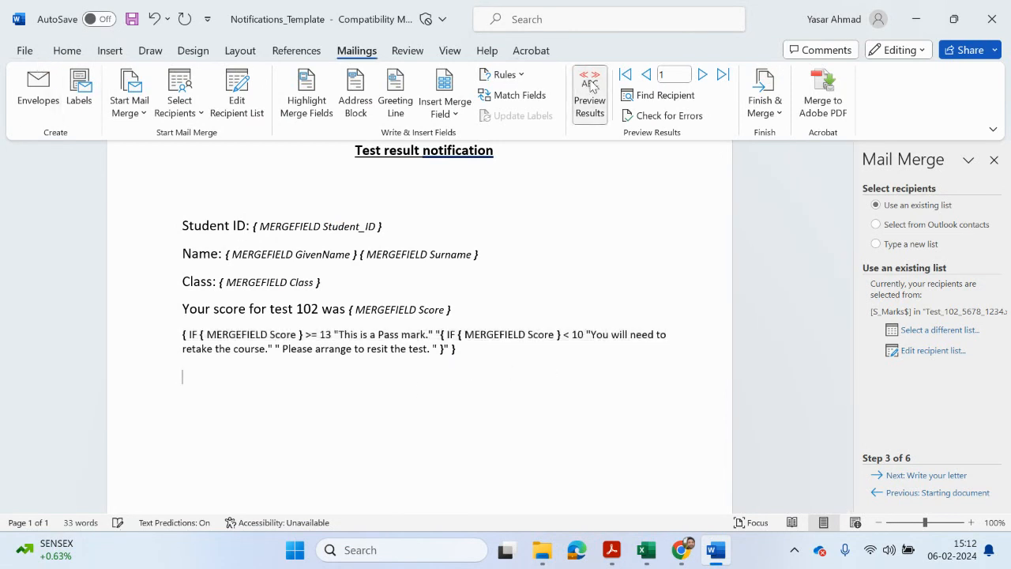
{"action": "left_click", "coordinate": [24, 52]}
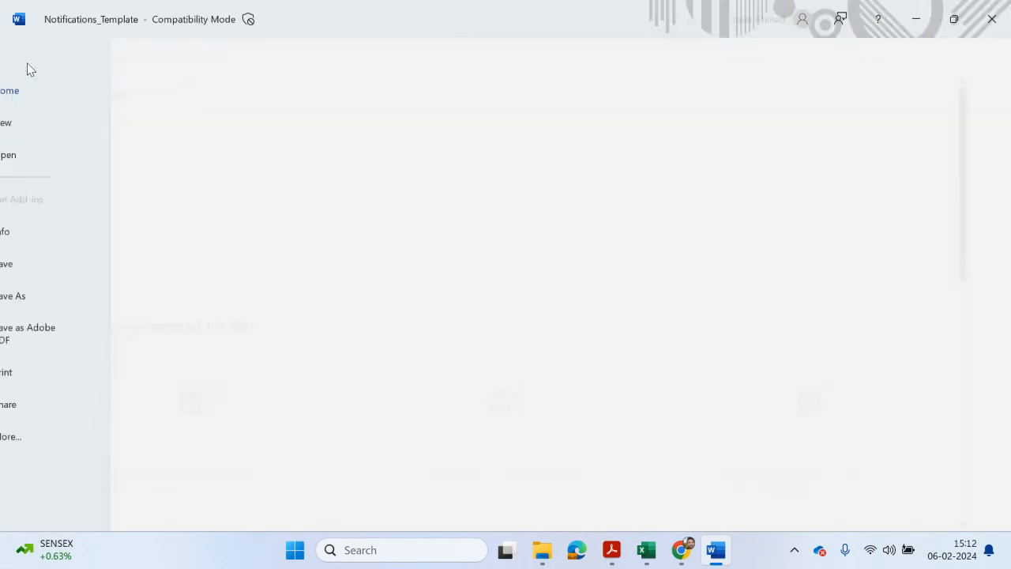
{"action": "left_click", "coordinate": [51, 442]}
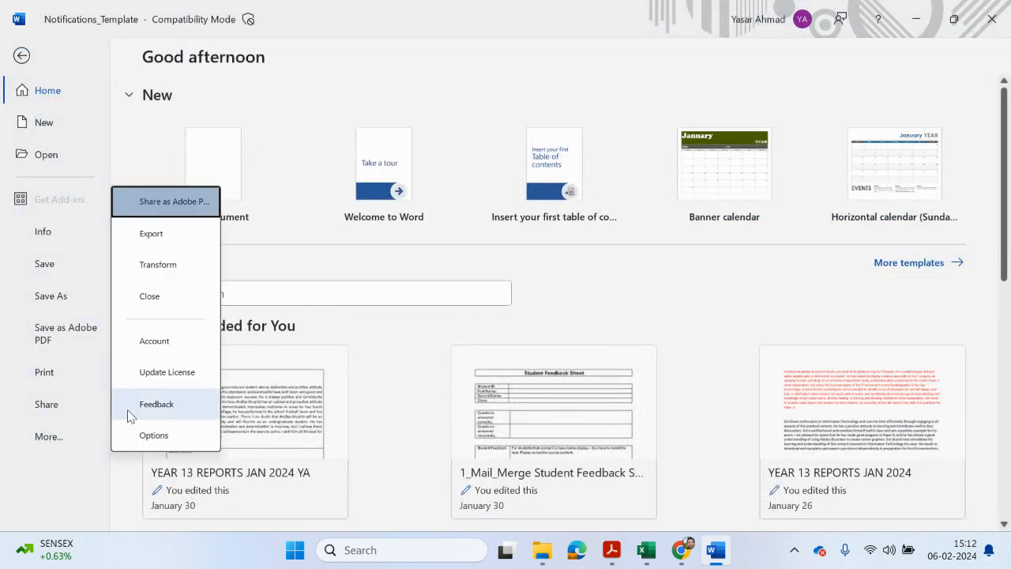
{"action": "left_click", "coordinate": [153, 435]}
{"action": "scroll", "coordinate": [300, 284], "scroll_direction": "down", "scroll_amount": 3}
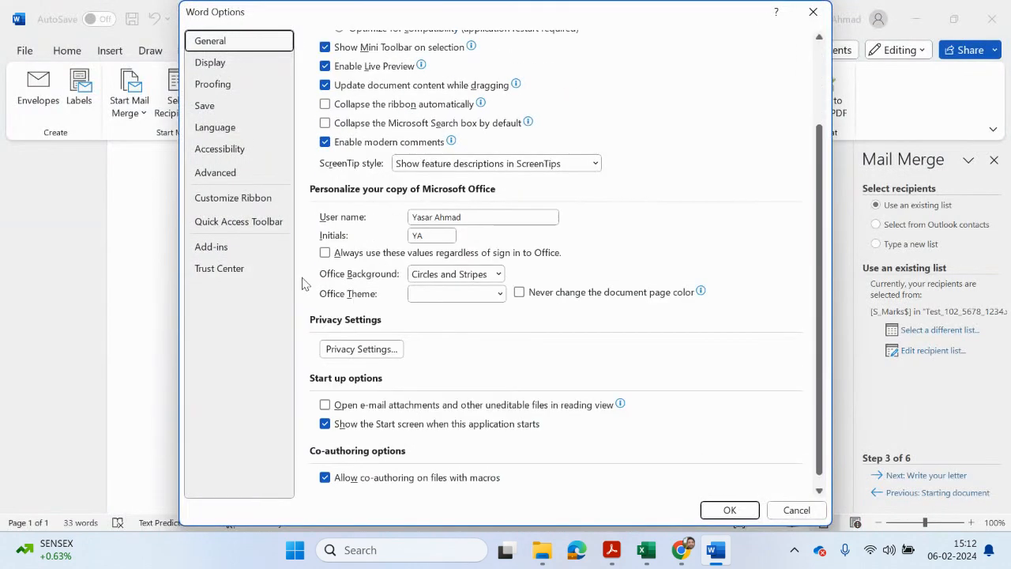
{"action": "left_click", "coordinate": [231, 175]}
{"action": "scroll", "coordinate": [428, 300], "scroll_direction": "down", "scroll_amount": 3}
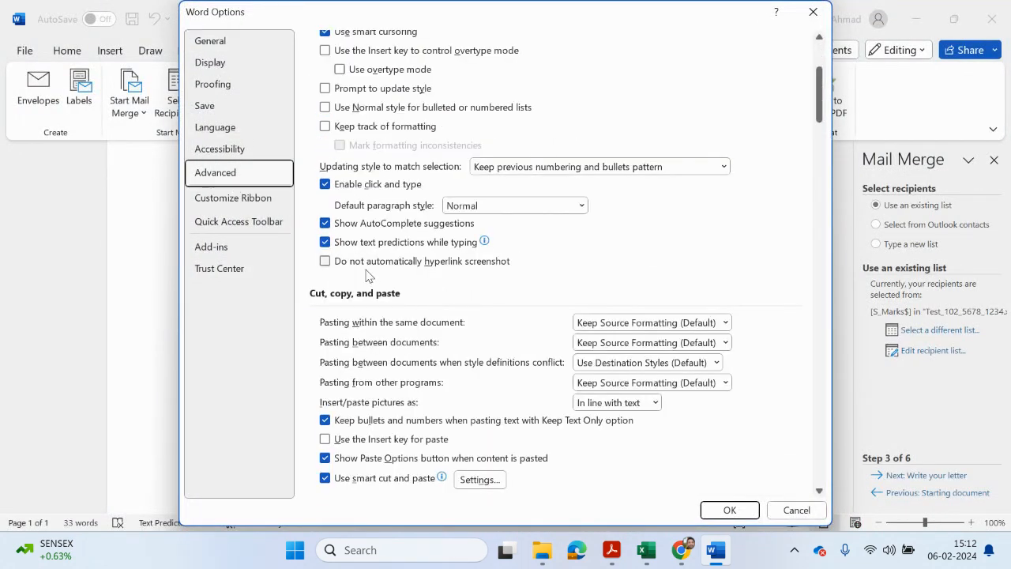
{"action": "scroll", "coordinate": [367, 274], "scroll_direction": "down", "scroll_amount": 4}
{"action": "scroll", "coordinate": [371, 336], "scroll_direction": "down", "scroll_amount": 8}
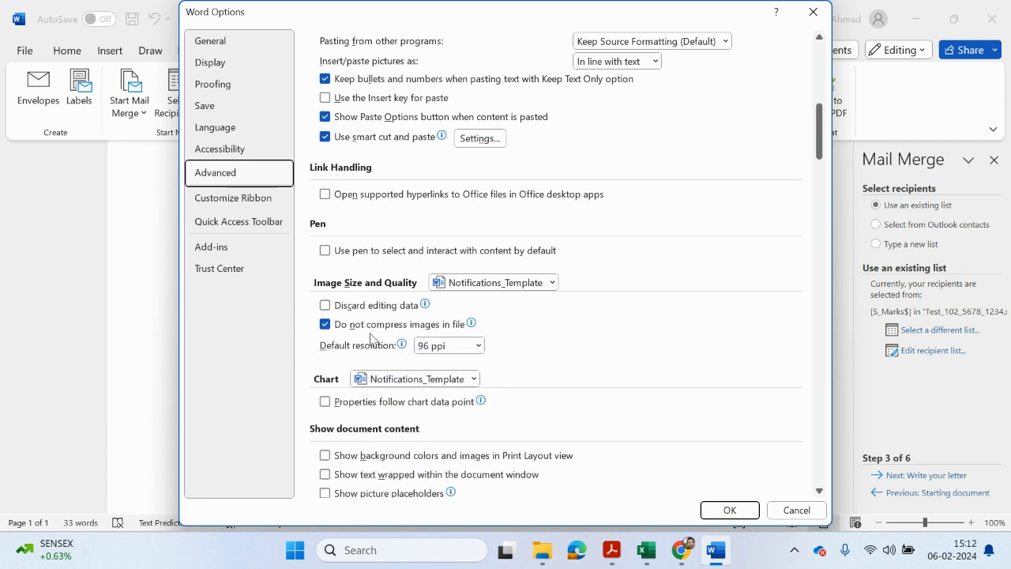
{"action": "scroll", "coordinate": [371, 340], "scroll_direction": "down", "scroll_amount": 2}
{"action": "left_click", "coordinate": [325, 398]}
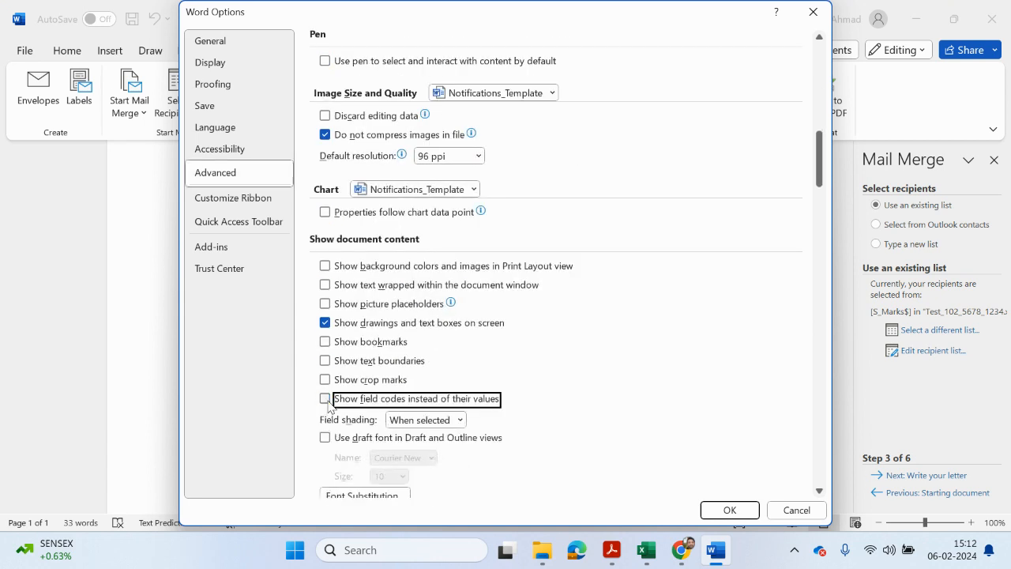
{"action": "left_click", "coordinate": [728, 510]}
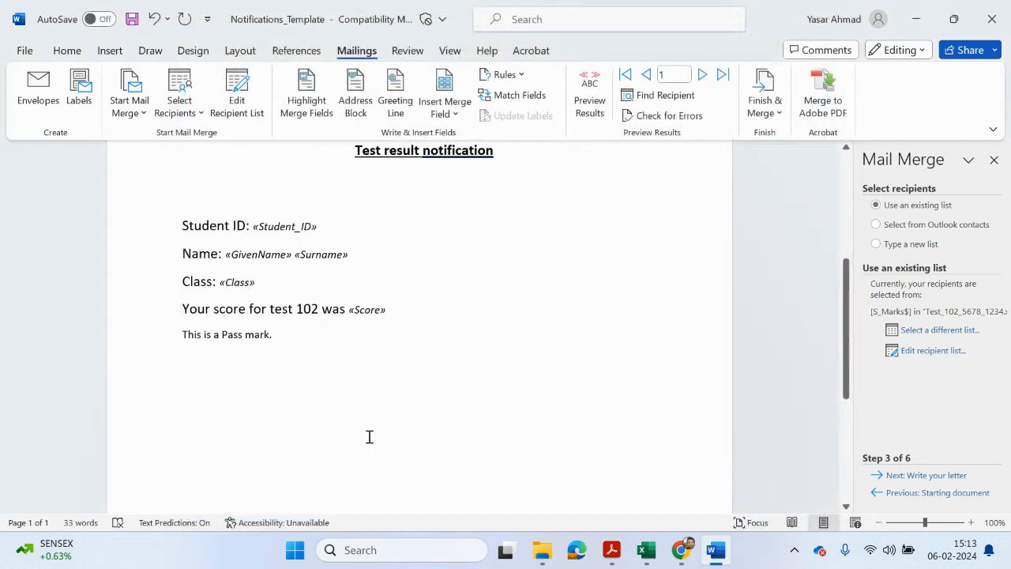
Preview the merged letters from record 1 to record 5, checking the conditional text for each score against the question paper's rules.
{"action": "left_click", "coordinate": [591, 98]}
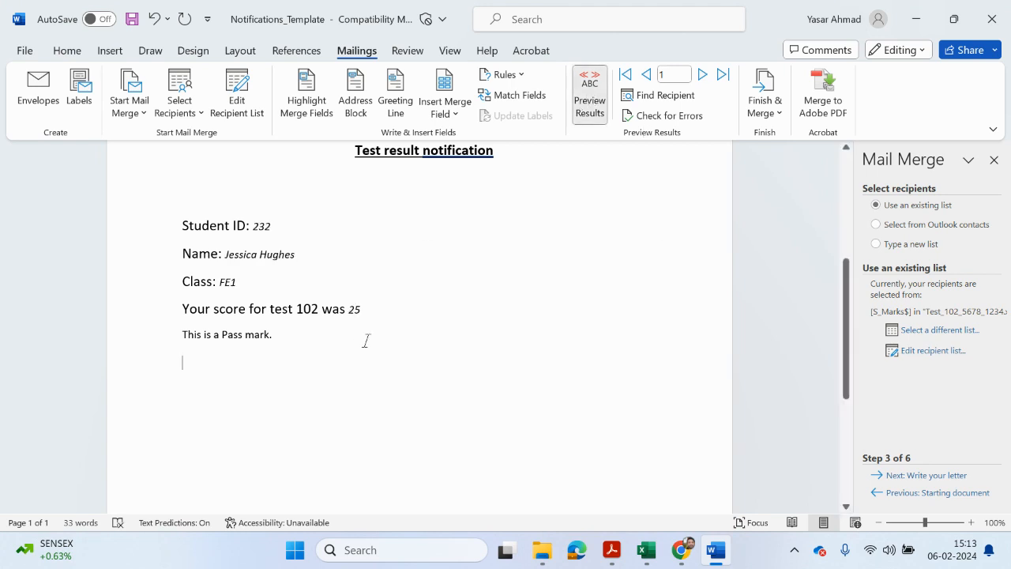
{"action": "left_click", "coordinate": [702, 74]}
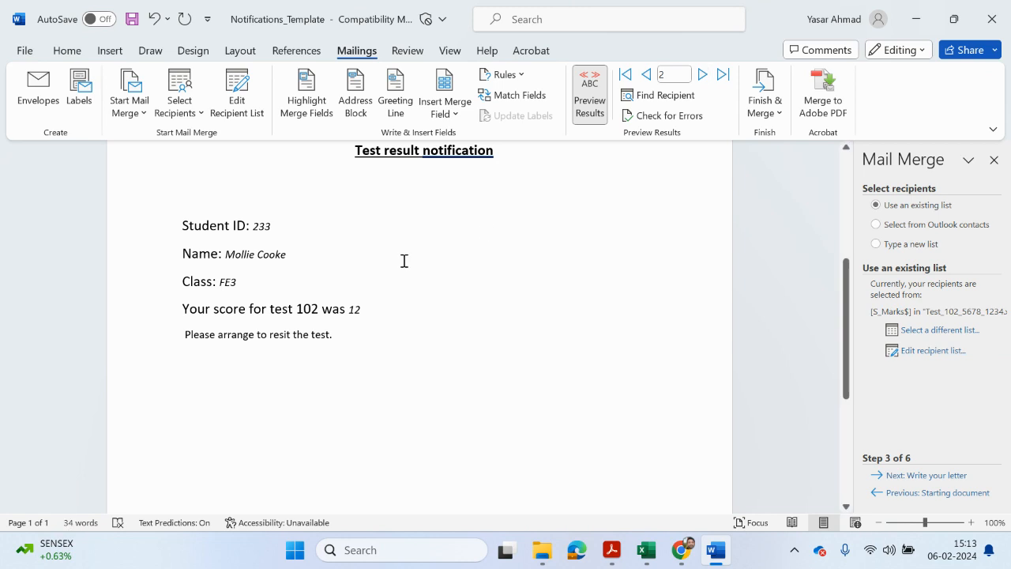
{"action": "left_click", "coordinate": [611, 550]}
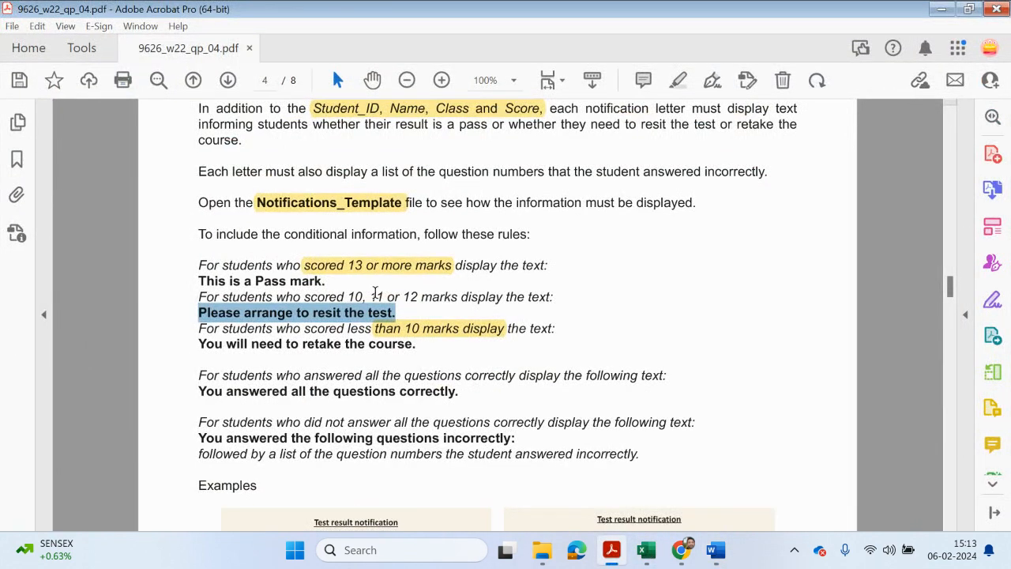
{"action": "left_click", "coordinate": [940, 12]}
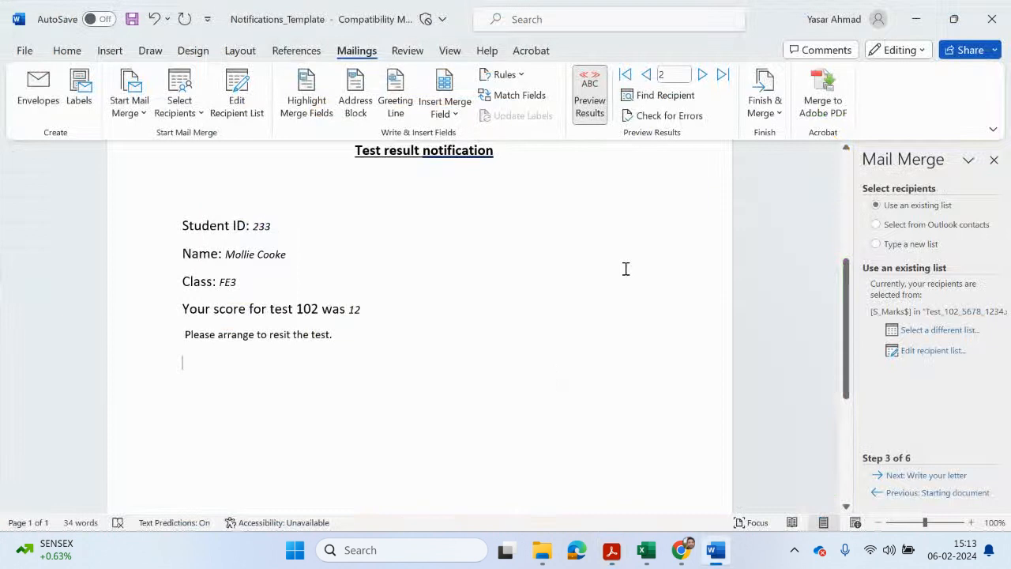
{"action": "left_click", "coordinate": [702, 75]}
{"action": "left_click", "coordinate": [702, 75]}
{"action": "left_click", "coordinate": [702, 75]}
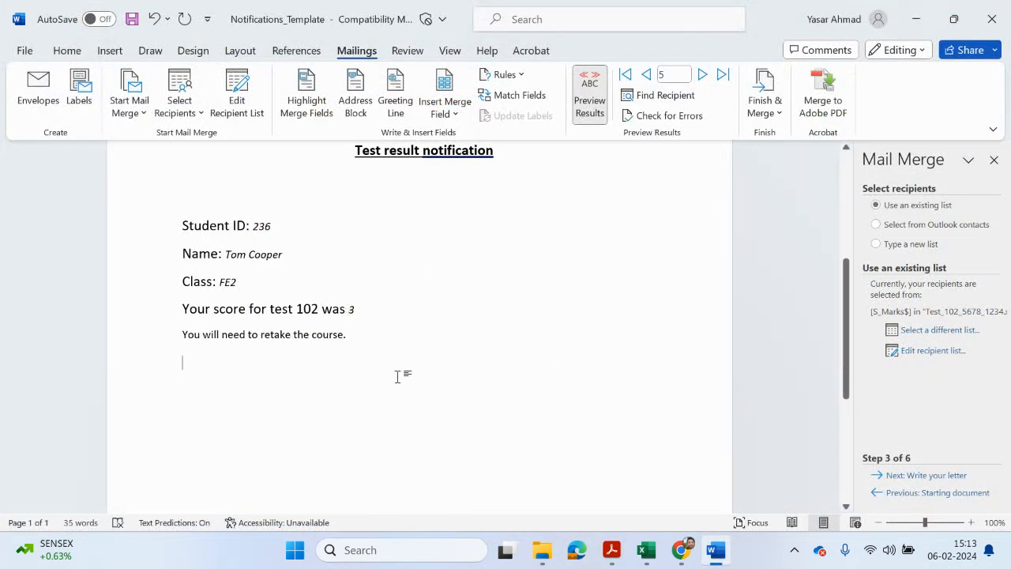
{"action": "scroll", "coordinate": [424, 385], "scroll_direction": "up", "scroll_amount": 3}
{"action": "scroll", "coordinate": [426, 387], "scroll_direction": "down", "scroll_amount": 1}
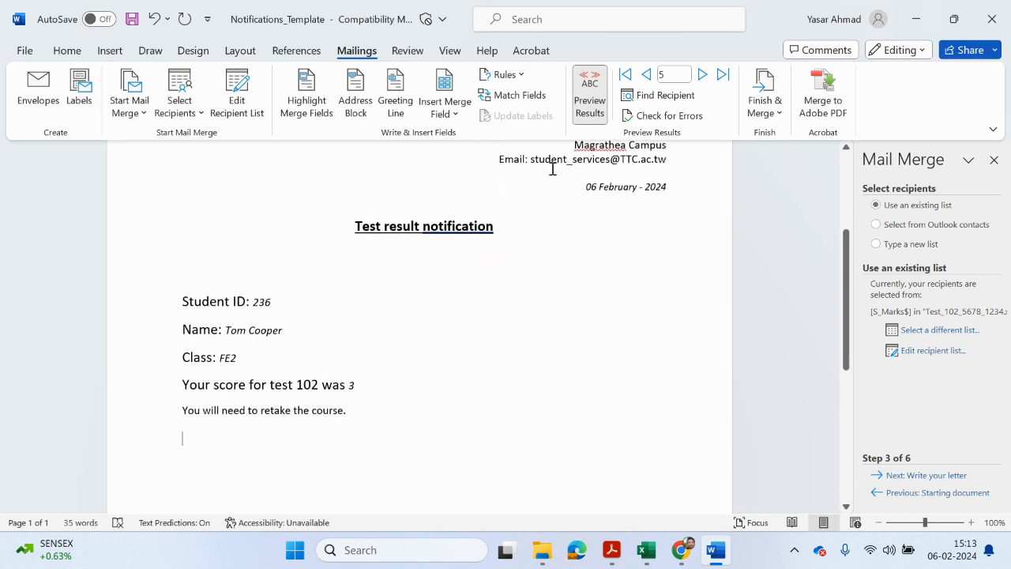
Leave the preview, examine the field code behind the conditional result text, and return to the previewed letter.
{"action": "left_click", "coordinate": [596, 105]}
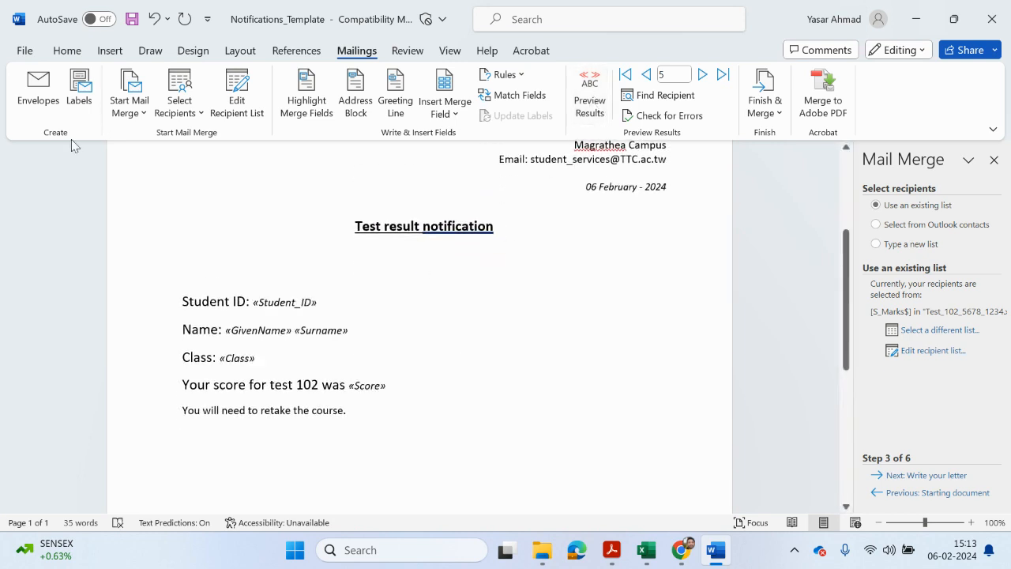
{"action": "left_click", "coordinate": [308, 408]}
{"action": "right_click", "coordinate": [308, 408]}
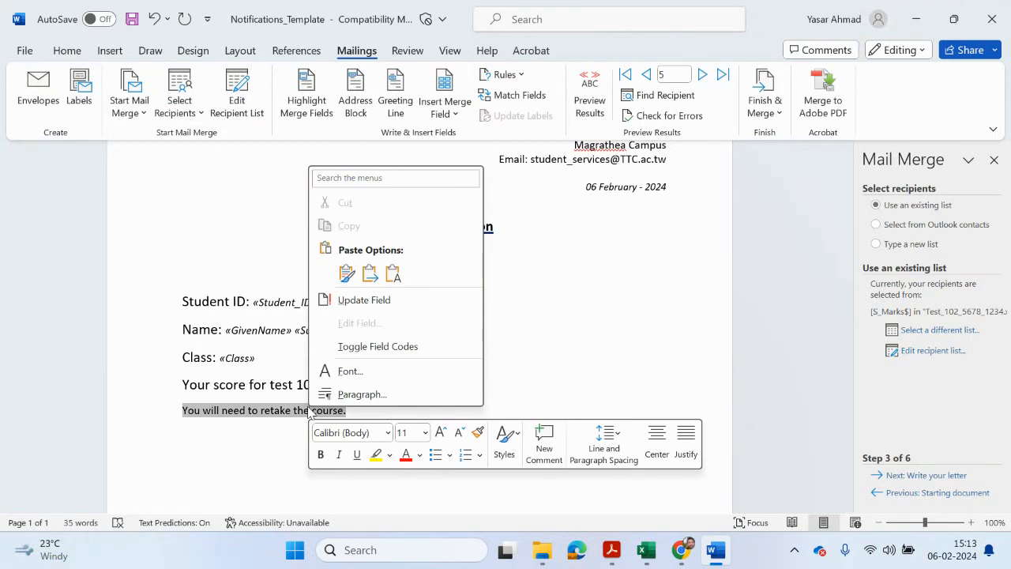
{"action": "left_click", "coordinate": [379, 355]}
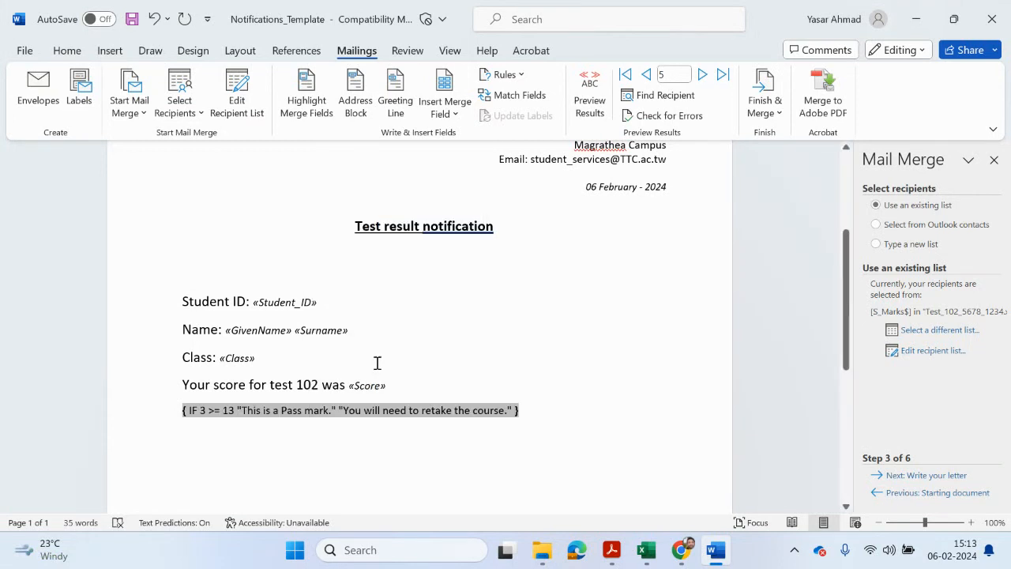
{"action": "key", "text": "F9"}
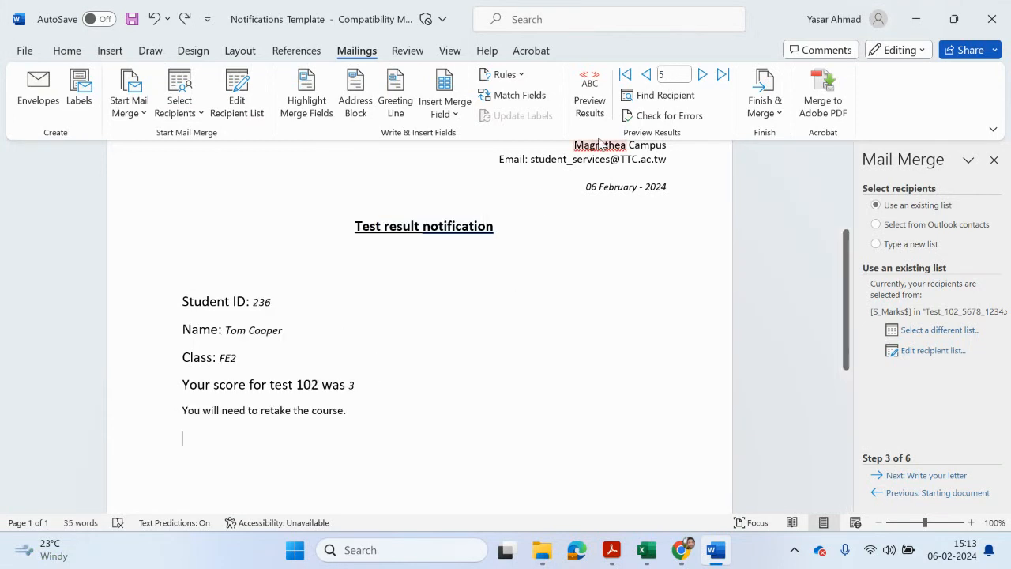
In the question paper, select the rule for students who answered all the questions correctly, and return to the letter template.
{"action": "scroll", "coordinate": [463, 334], "scroll_direction": "down", "scroll_amount": 1}
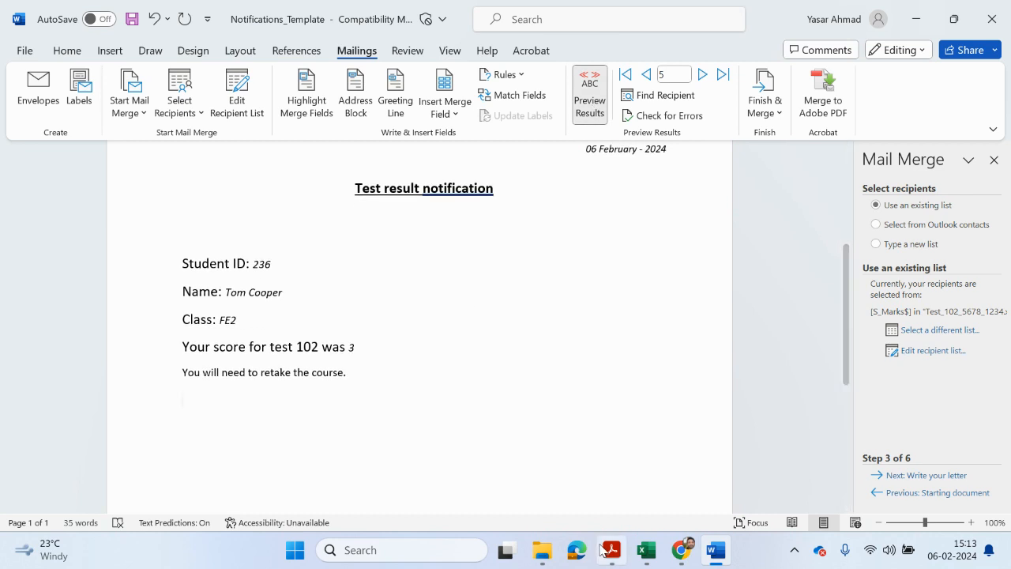
{"action": "left_click", "coordinate": [604, 549]}
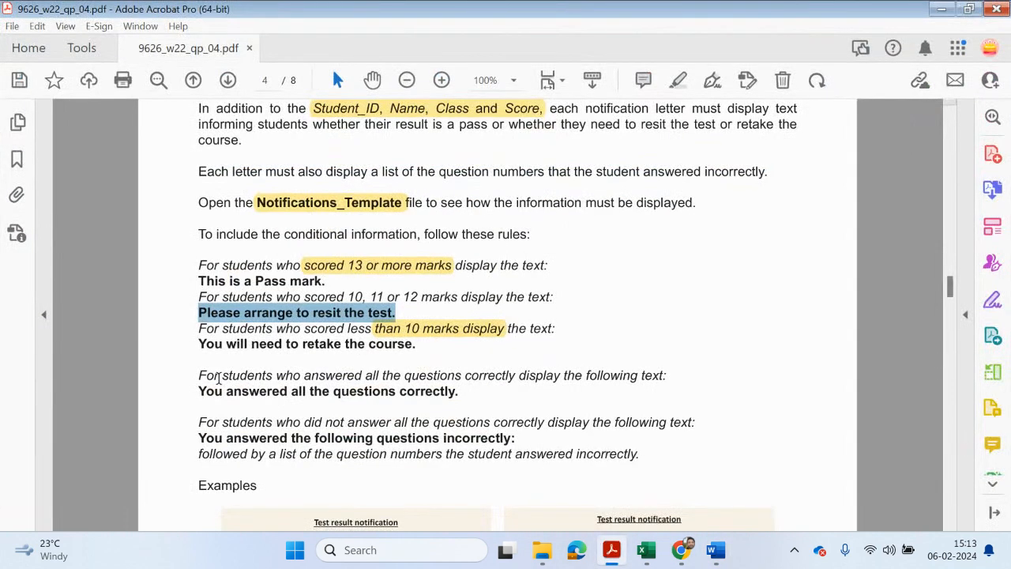
{"action": "left_click_drag", "start_coordinate": [204, 375], "coordinate": [582, 377]}
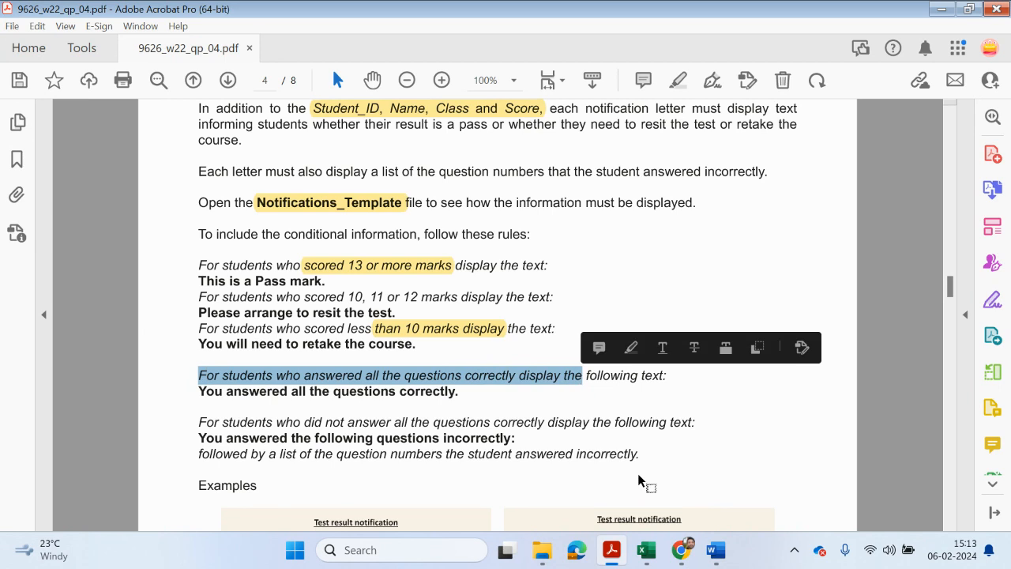
{"action": "left_click", "coordinate": [715, 550]}
Turn on the advanced option that shows field codes instead of their values.
{"action": "left_click", "coordinate": [24, 50]}
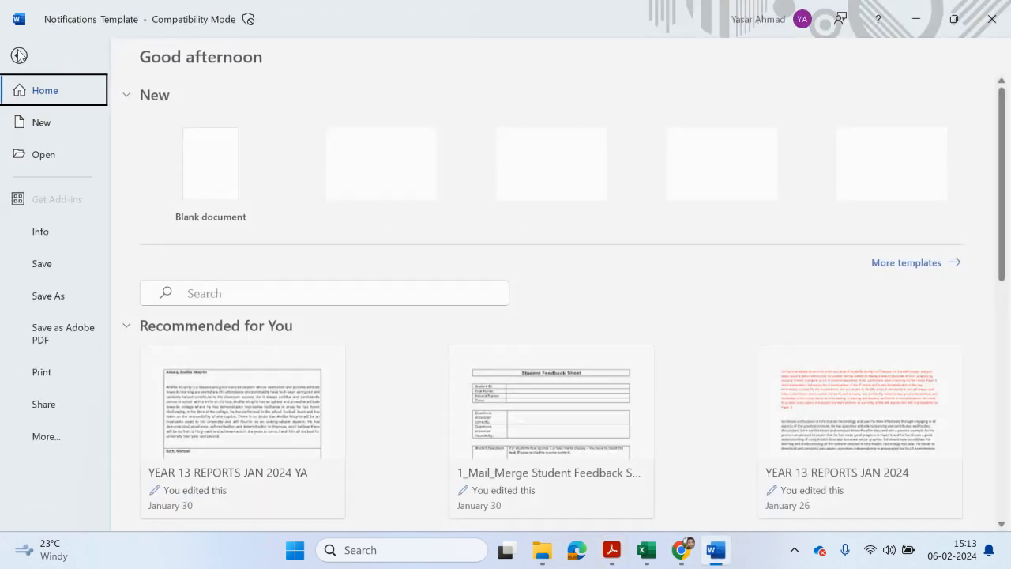
{"action": "left_click", "coordinate": [69, 442]}
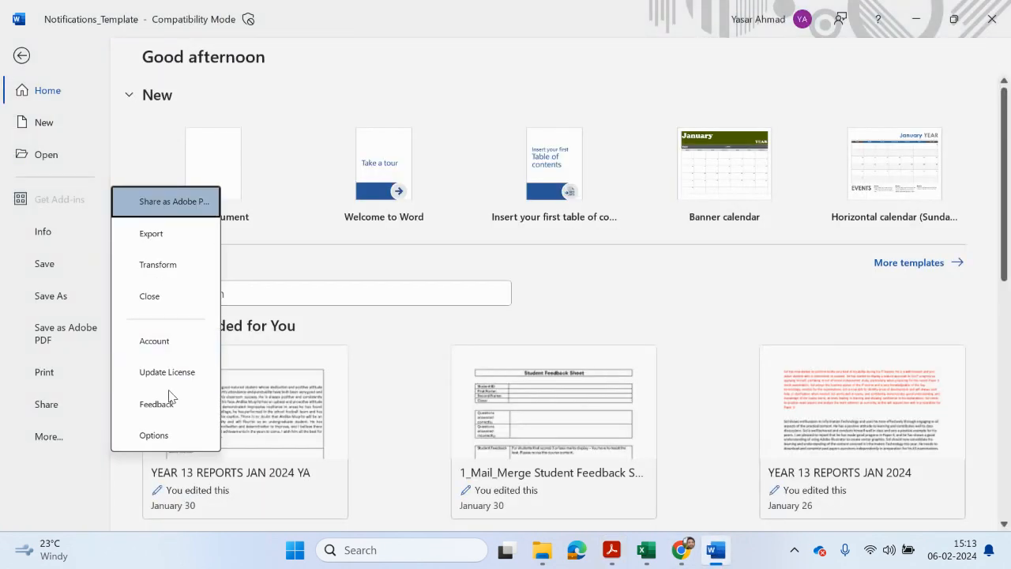
{"action": "left_click", "coordinate": [176, 434]}
{"action": "scroll", "coordinate": [350, 308], "scroll_direction": "down", "scroll_amount": 3}
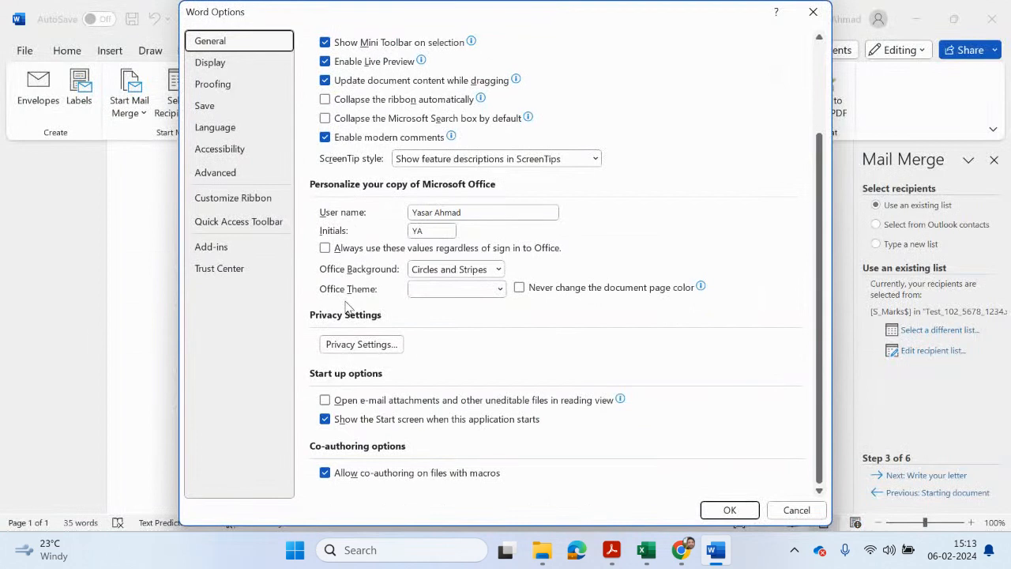
{"action": "left_click", "coordinate": [237, 174]}
{"action": "scroll", "coordinate": [410, 253], "scroll_direction": "down", "scroll_amount": 10}
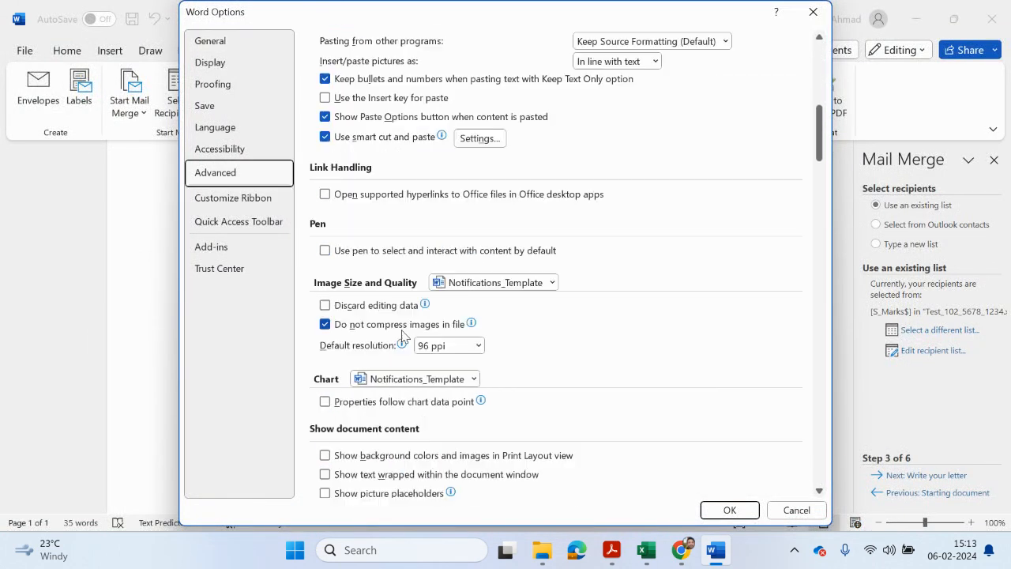
{"action": "scroll", "coordinate": [399, 348], "scroll_direction": "up", "scroll_amount": 5}
{"action": "scroll", "coordinate": [398, 327], "scroll_direction": "up", "scroll_amount": 5}
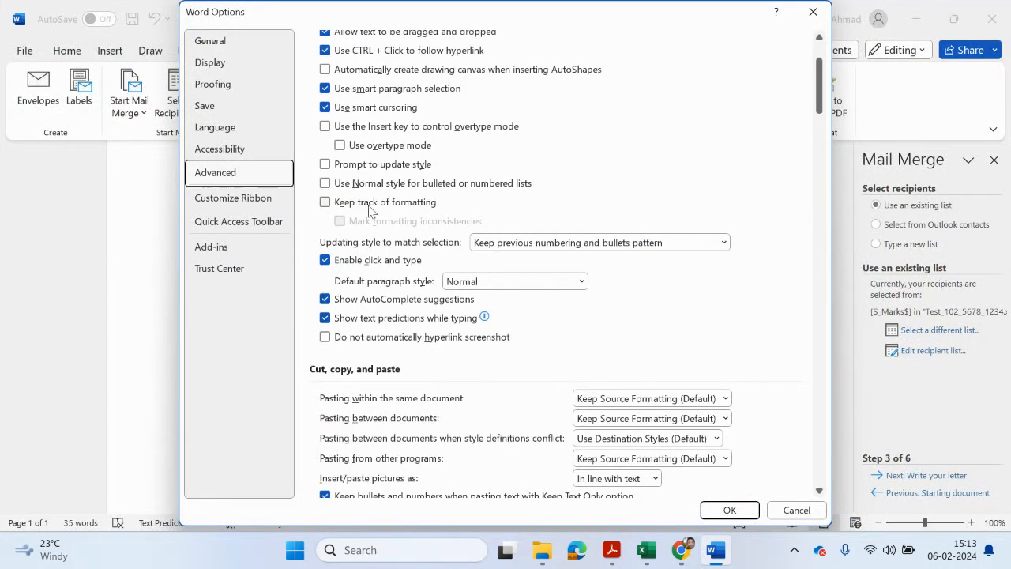
{"action": "scroll", "coordinate": [368, 210], "scroll_direction": "up", "scroll_amount": 2}
{"action": "scroll", "coordinate": [375, 225], "scroll_direction": "down", "scroll_amount": 5}
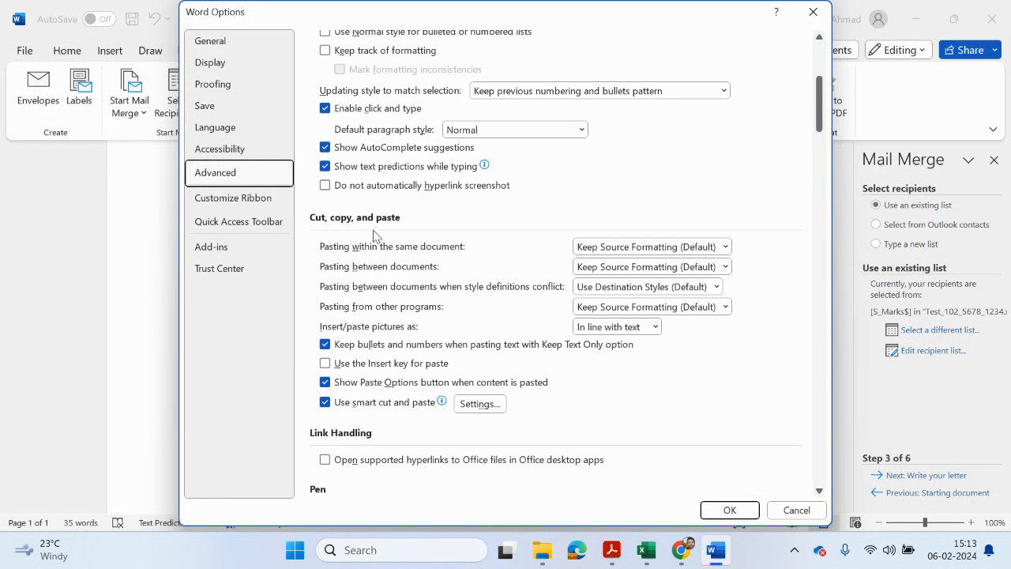
{"action": "scroll", "coordinate": [374, 235], "scroll_direction": "down", "scroll_amount": 10}
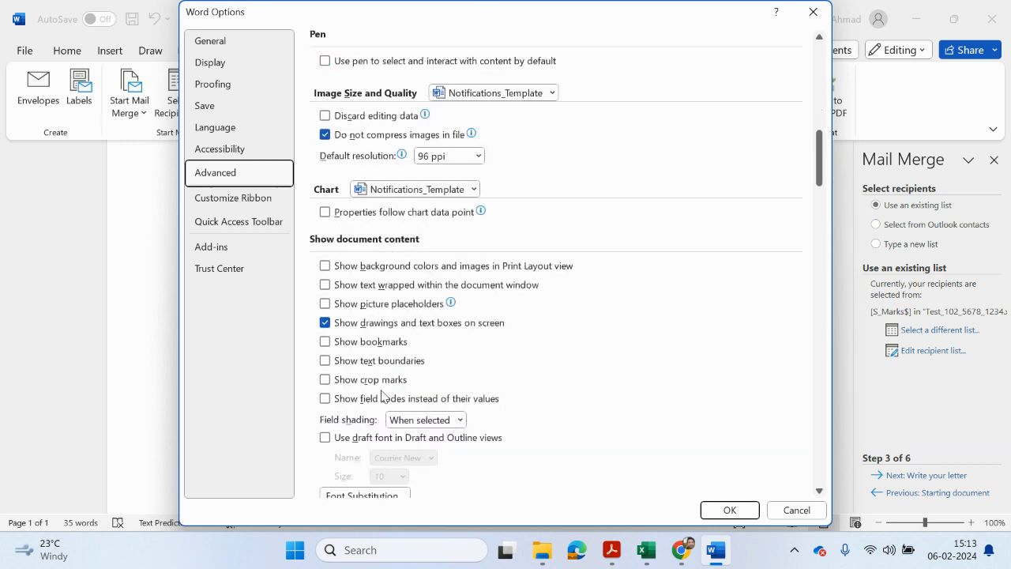
{"action": "left_click", "coordinate": [367, 400]}
{"action": "left_click", "coordinate": [720, 510]}
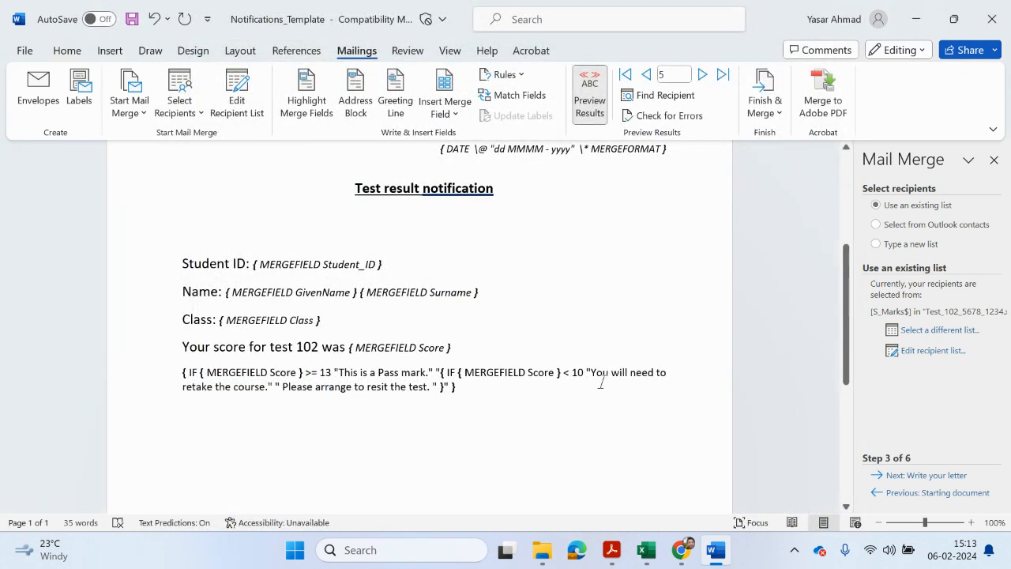
Recheck the question paper's rules for correctly and incorrectly answered questions, and return to the letter template.
{"action": "left_click", "coordinate": [613, 551]}
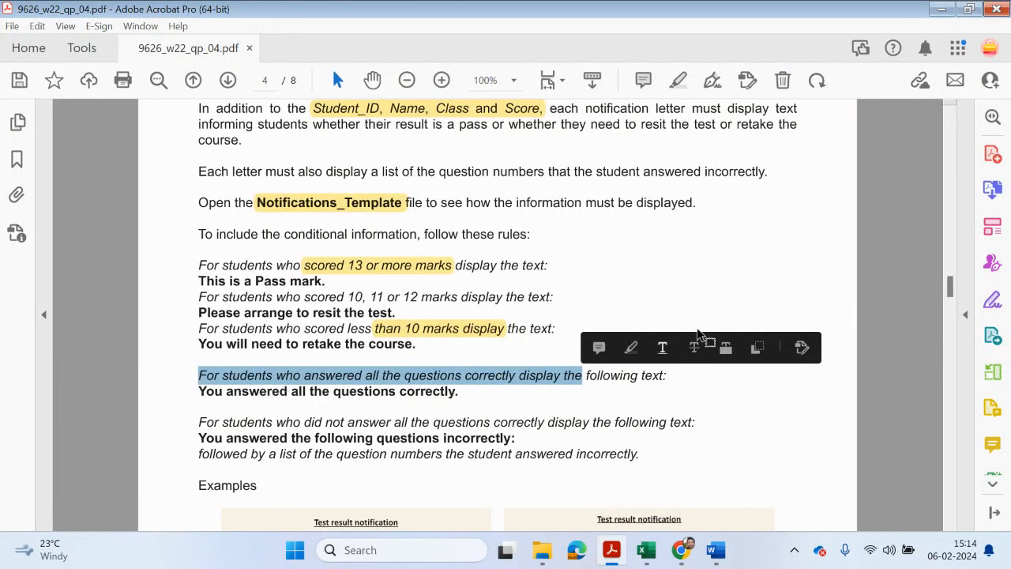
{"action": "left_click", "coordinate": [939, 14]}
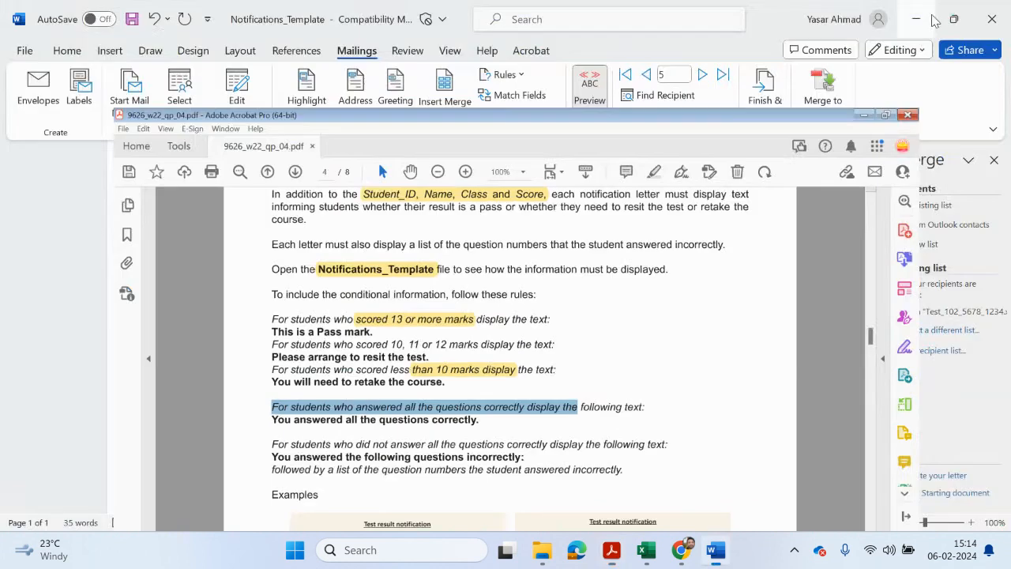
Start an If...Then...Else rule below the pass-mark field with the condition Score equal to 25.
{"action": "left_click", "coordinate": [509, 76]}
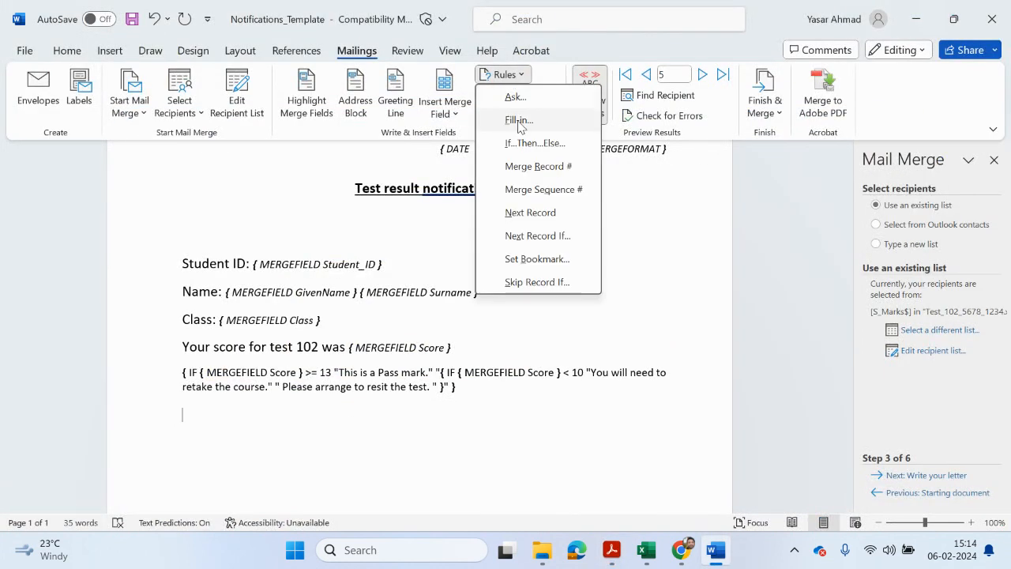
{"action": "left_click", "coordinate": [521, 142]}
{"action": "left_click", "coordinate": [408, 203]}
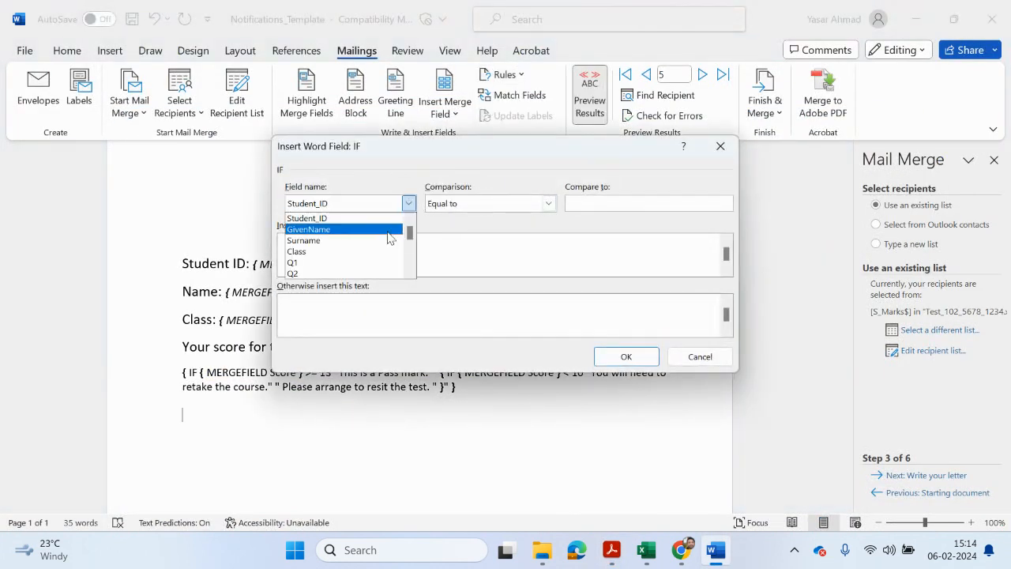
{"action": "scroll", "coordinate": [348, 266], "scroll_direction": "down", "scroll_amount": 6}
{"action": "scroll", "coordinate": [335, 268], "scroll_direction": "down", "scroll_amount": 3}
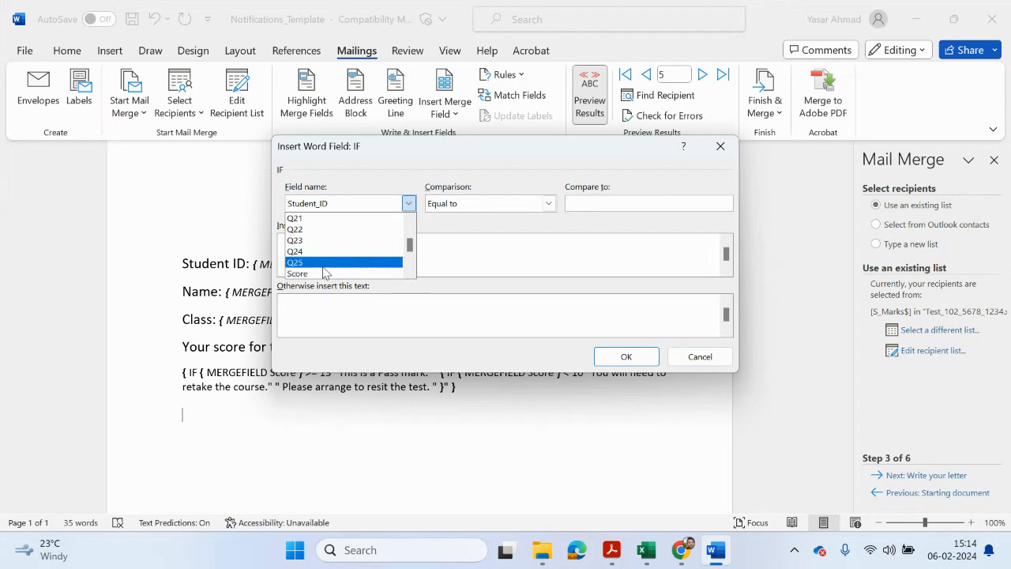
{"action": "left_click", "coordinate": [323, 271]}
{"action": "left_click", "coordinate": [575, 203]}
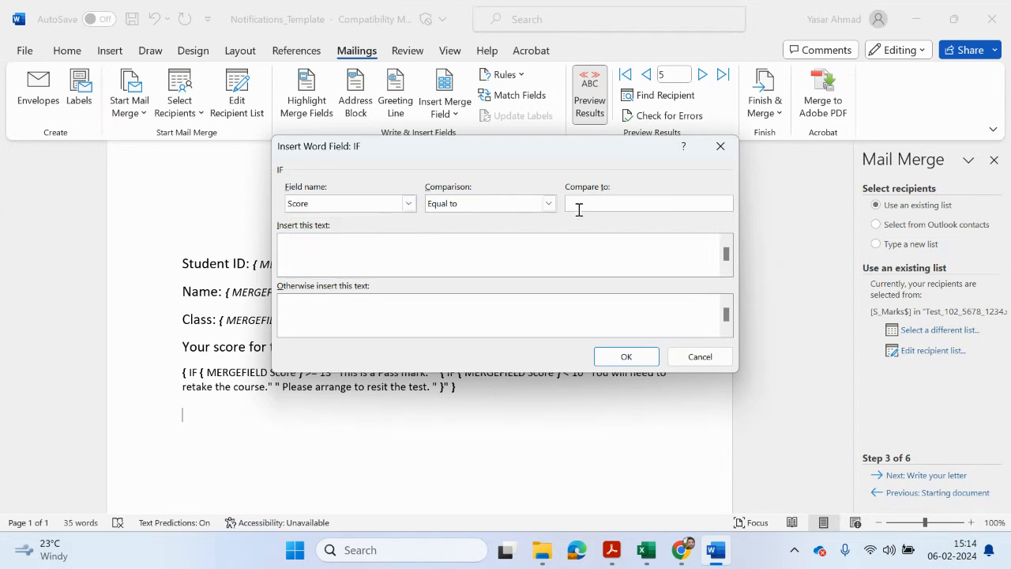
Copy "You answered all the questions correctly." from the question paper PDF into the Word rule as the text for a met condition.
{"action": "left_click", "coordinate": [524, 245]}
{"action": "left_click", "coordinate": [611, 550]}
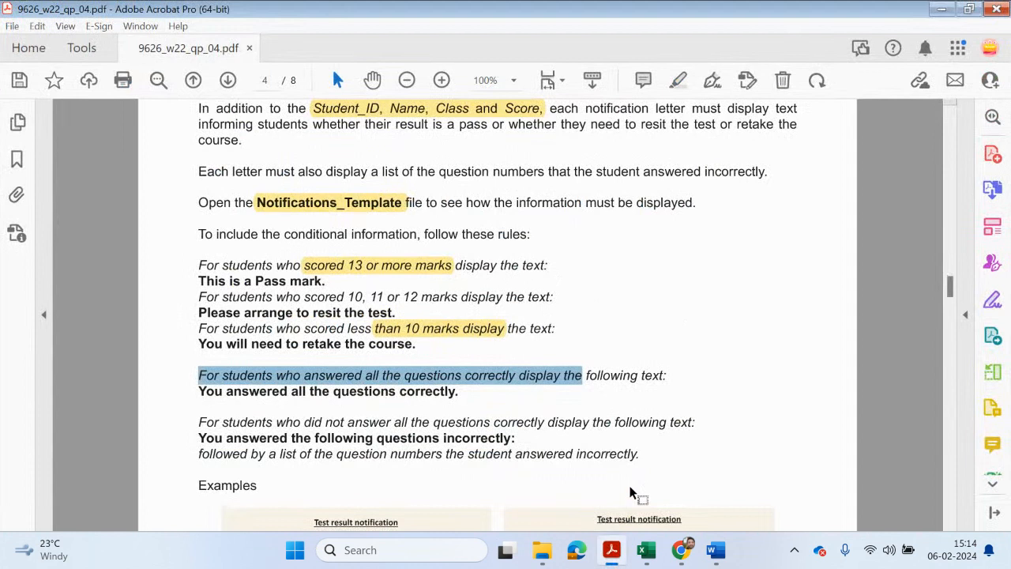
{"action": "mouse_move", "coordinate": [199, 387]}
{"action": "left_mouse_down"}
{"action": "mouse_move", "coordinate": [442, 397]}
{"action": "mouse_move", "coordinate": [453, 388]}
{"action": "mouse_move", "coordinate": [203, 399]}
{"action": "left_mouse_up"}
{"action": "right_click", "coordinate": [233, 399]}
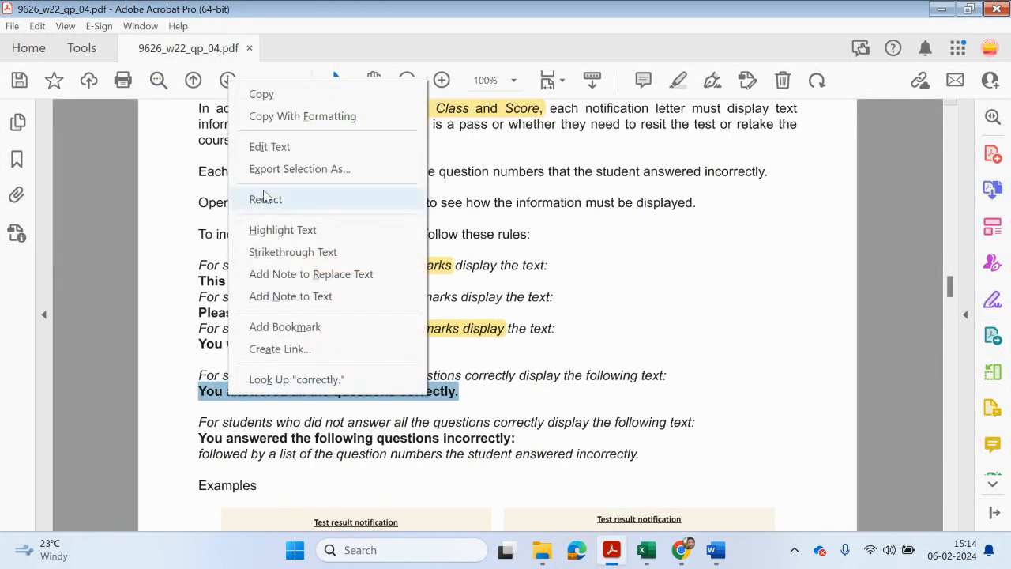
{"action": "left_click", "coordinate": [261, 95]}
{"action": "key", "text": "alt+Tab"}
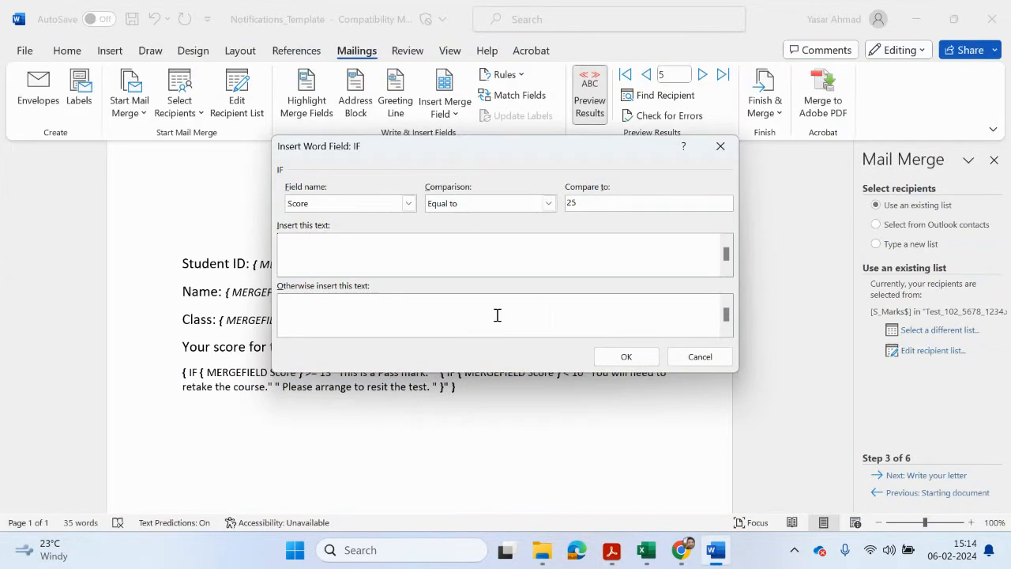
{"action": "left_click", "coordinate": [436, 259]}
{"action": "key", "text": "ctrl+v"}
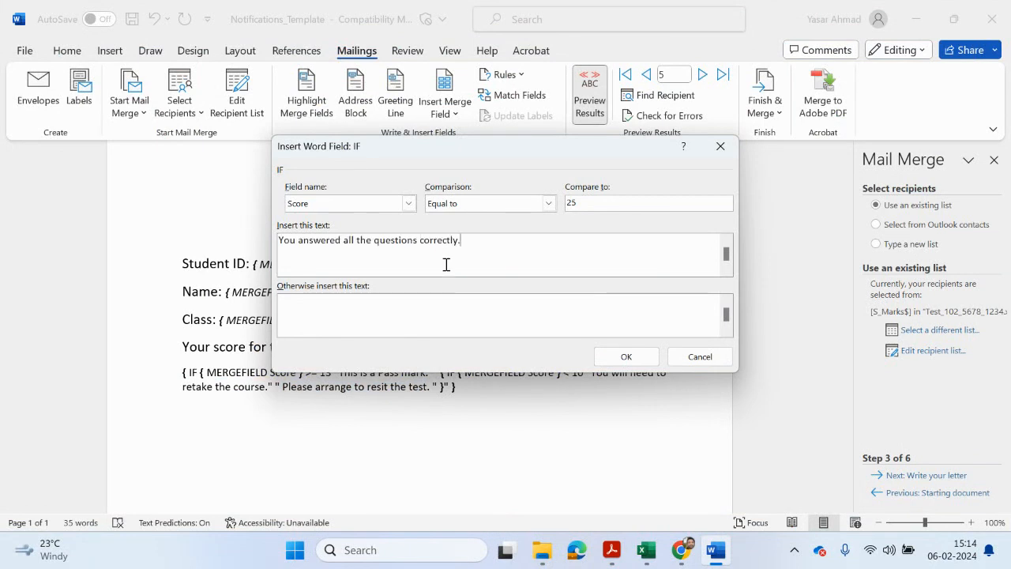
Copy "You answered the following questions incorrectly:" from the question paper into the rule as its alternative text, and insert the rule.
{"action": "left_click", "coordinate": [611, 556]}
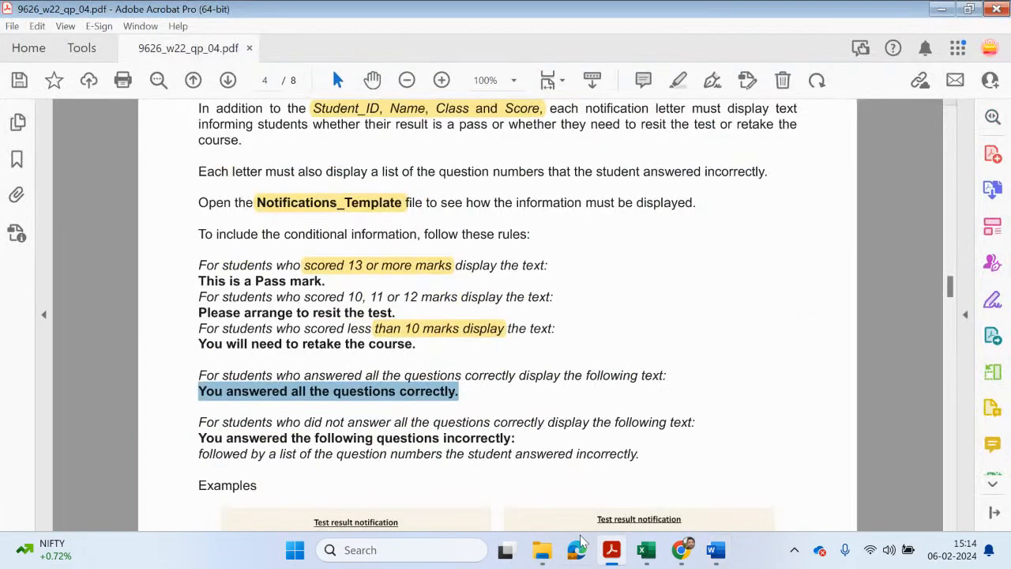
{"action": "scroll", "coordinate": [322, 466], "scroll_direction": "down", "scroll_amount": 5}
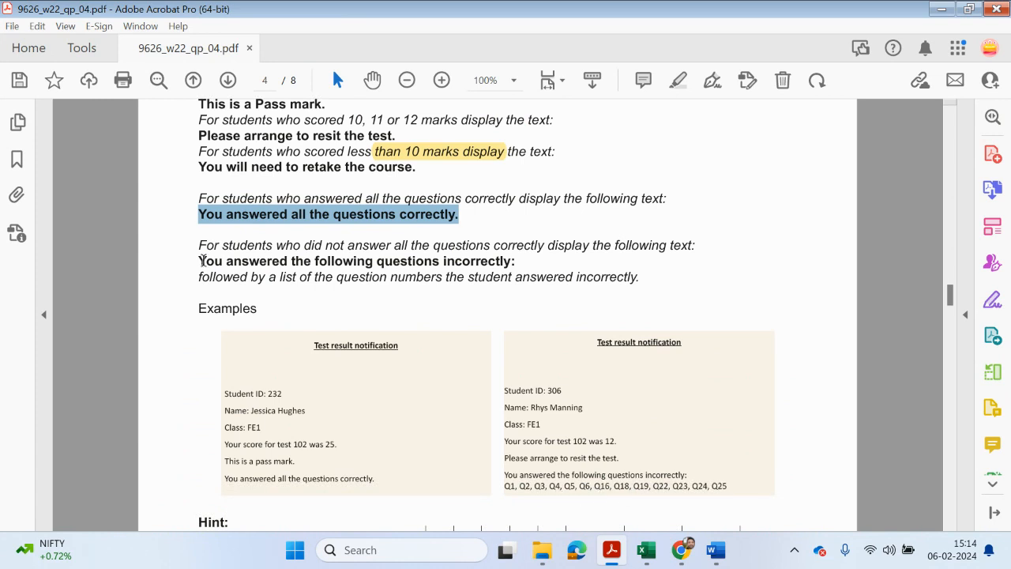
{"action": "left_click_drag", "start_coordinate": [199, 260], "coordinate": [518, 259]}
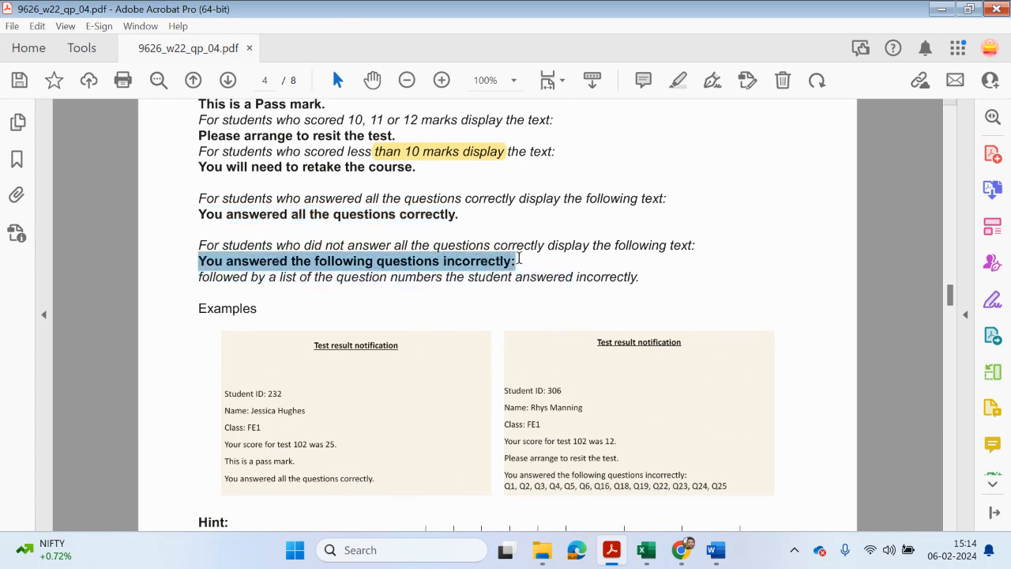
{"action": "right_click", "coordinate": [489, 261]}
{"action": "left_click", "coordinate": [519, 229]}
{"action": "left_click", "coordinate": [939, 8]}
{"action": "left_click", "coordinate": [439, 320]}
{"action": "key", "text": "ctrl+v"}
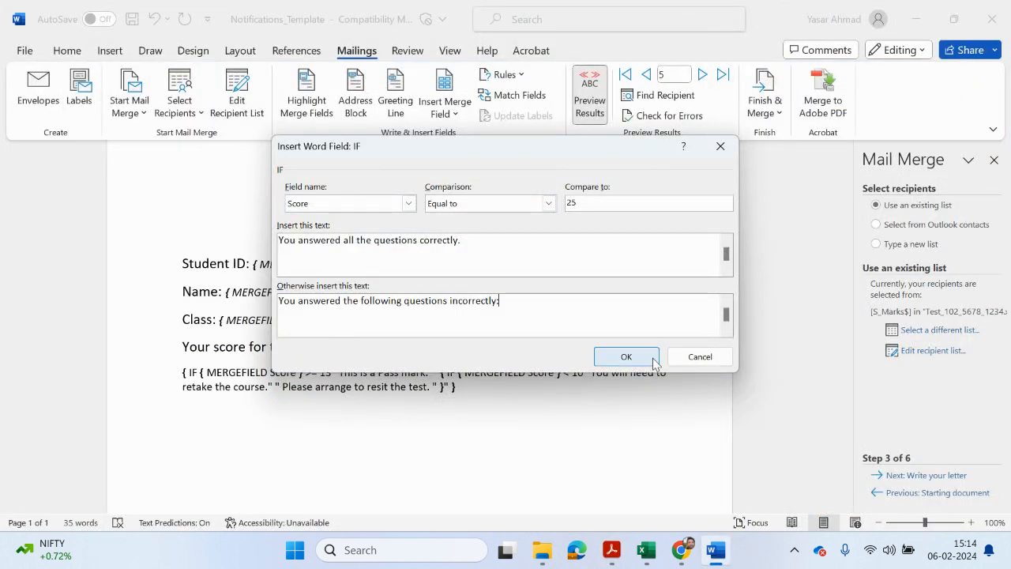
{"action": "left_click", "coordinate": [652, 360]}
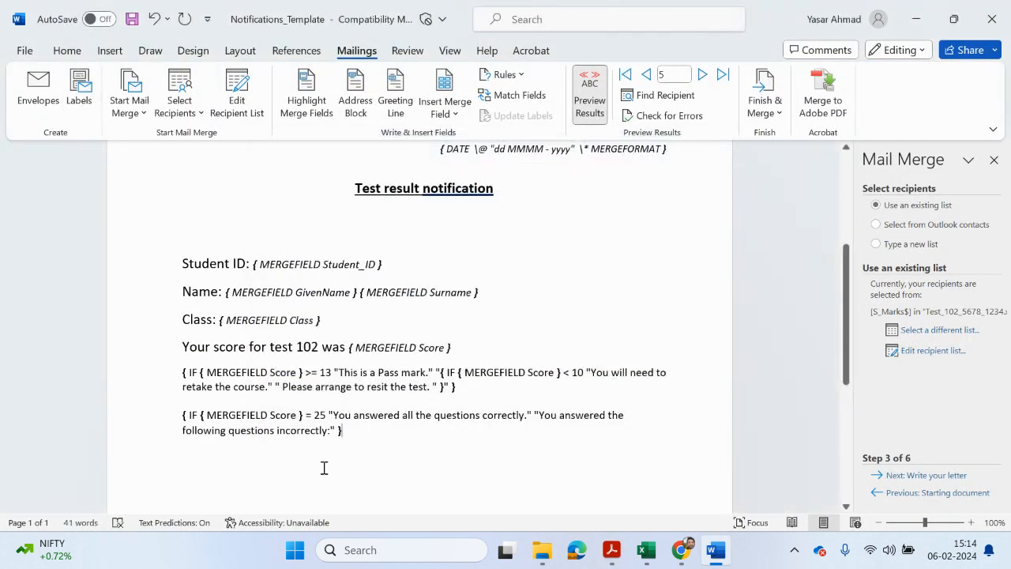
Add a space and the Incorrect_Ans merge field after "incorrectly:" inside the new IF field's closing quotation mark.
{"action": "left_click", "coordinate": [331, 430]}
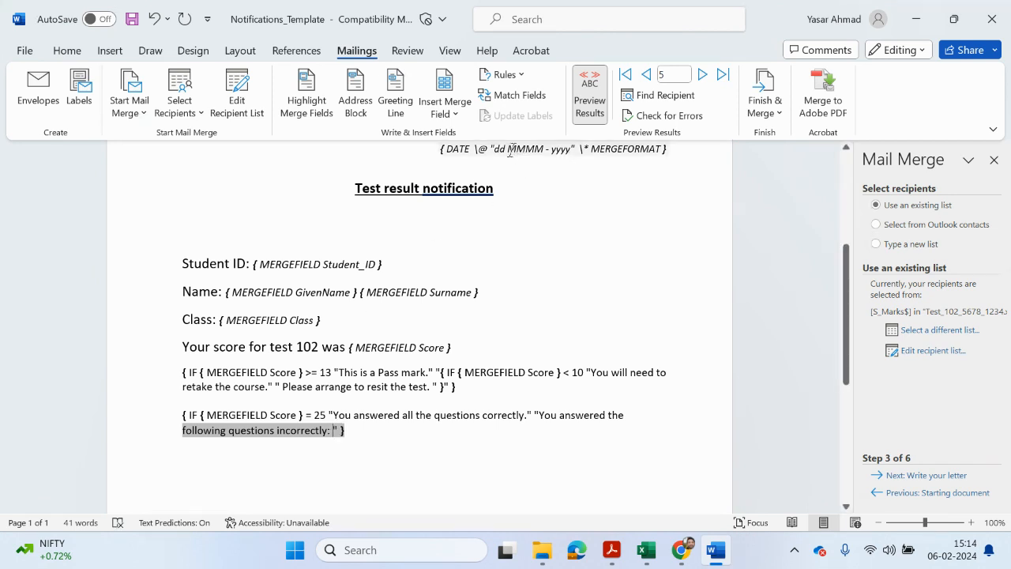
{"action": "left_click", "coordinate": [455, 114]}
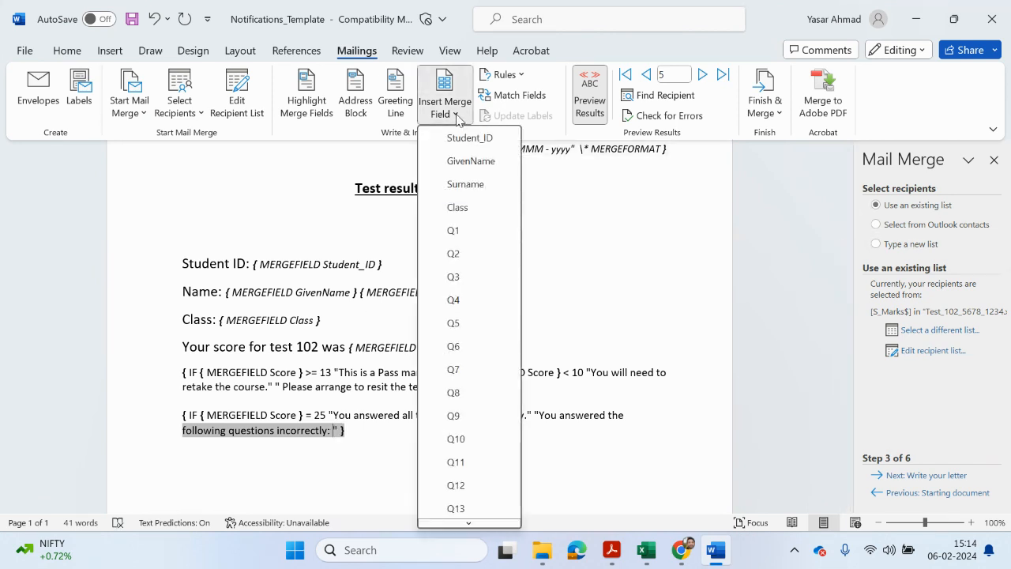
{"action": "scroll", "coordinate": [476, 348], "scroll_direction": "down", "scroll_amount": 12}
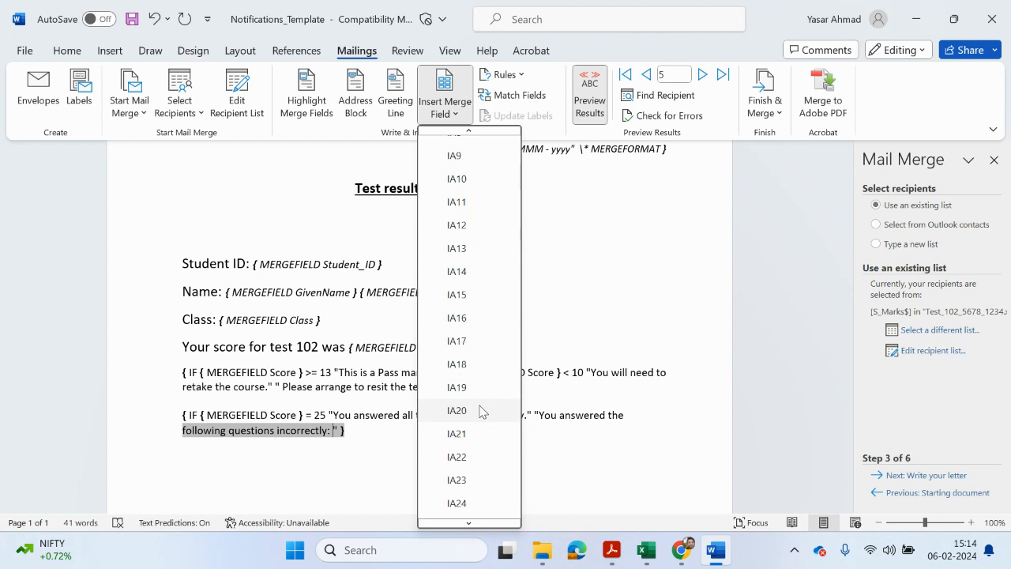
{"action": "scroll", "coordinate": [482, 411], "scroll_direction": "down", "scroll_amount": 2}
{"action": "left_click", "coordinate": [474, 517]}
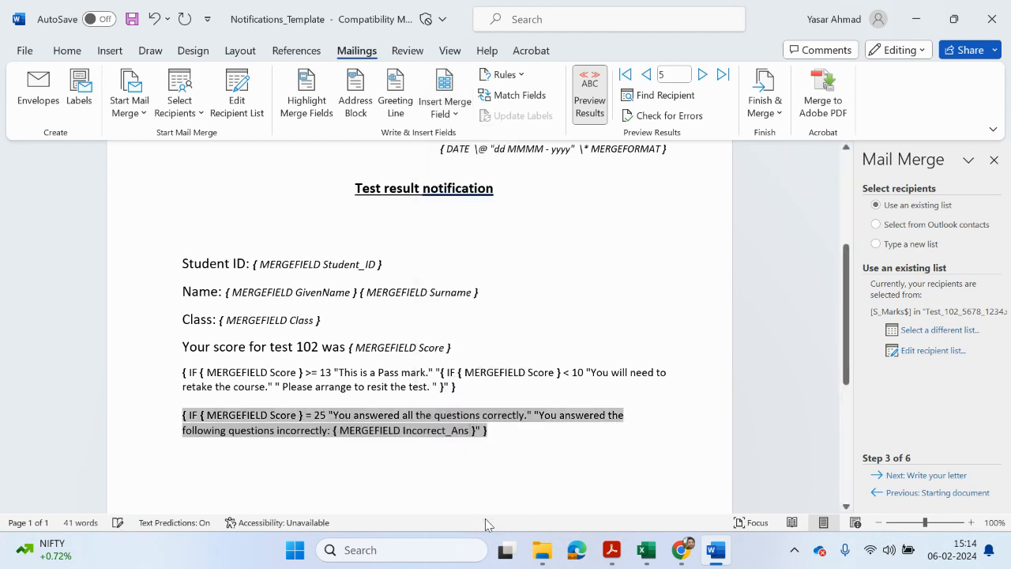
{"action": "left_click", "coordinate": [507, 496]}
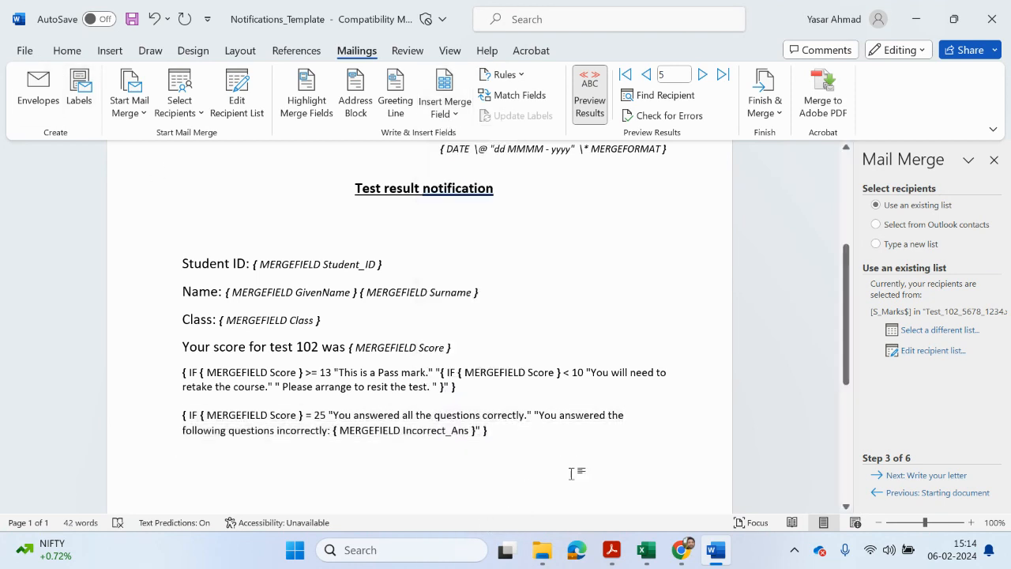
Read the question paper's saving and merge instructions and its example letters, and return to the letter template in Word.
{"action": "left_click", "coordinate": [612, 549]}
{"action": "scroll", "coordinate": [550, 431], "scroll_direction": "down", "scroll_amount": 10}
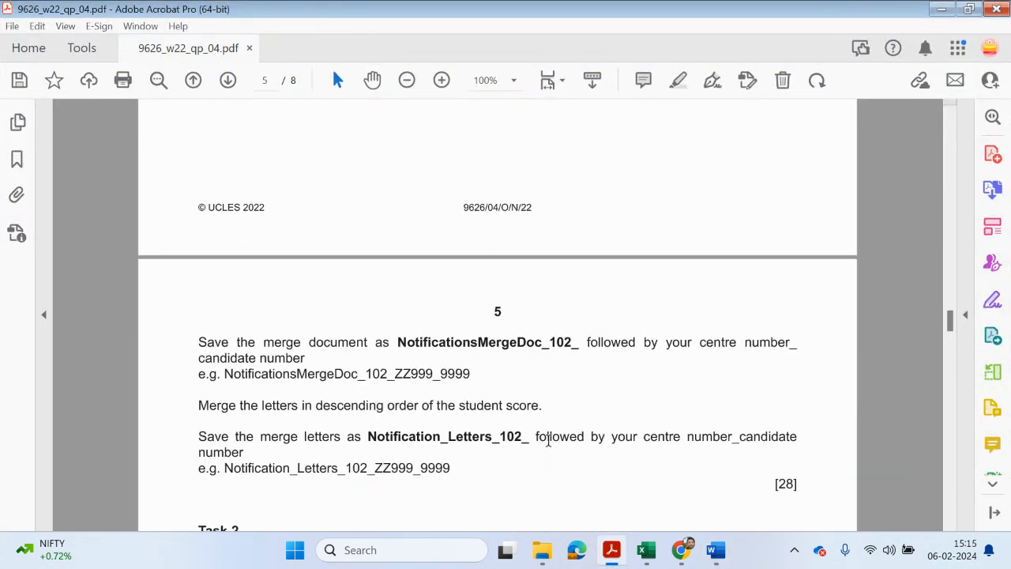
{"action": "scroll", "coordinate": [549, 440], "scroll_direction": "up", "scroll_amount": 10}
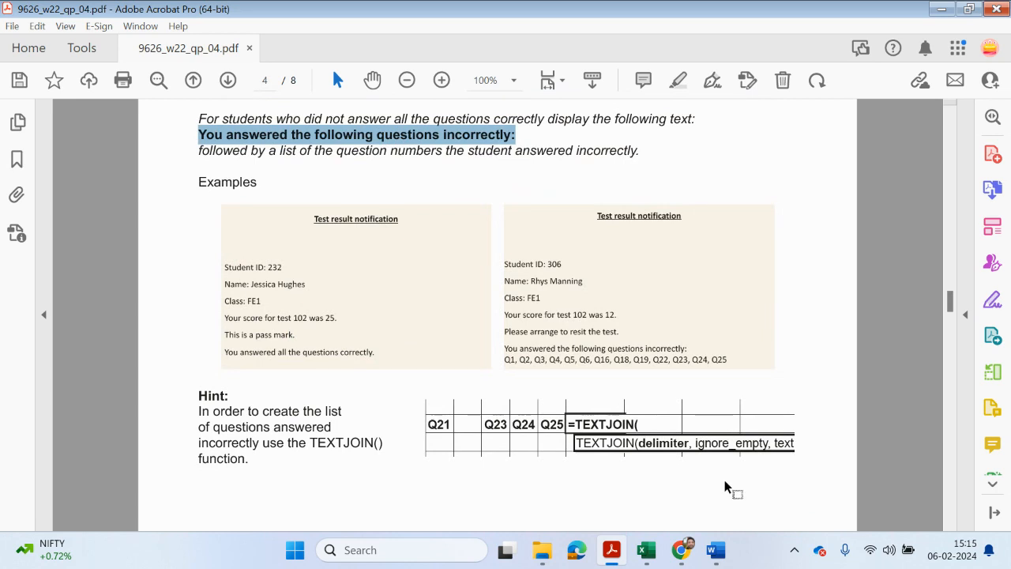
{"action": "left_click", "coordinate": [724, 545]}
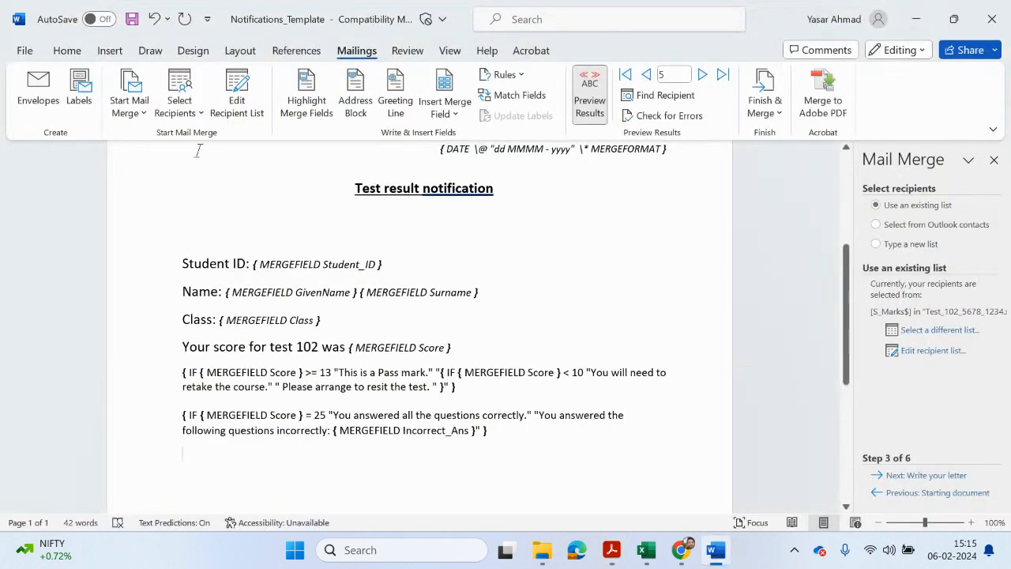
Turn off the advanced option that shows field codes instead of their values.
{"action": "left_click", "coordinate": [17, 50]}
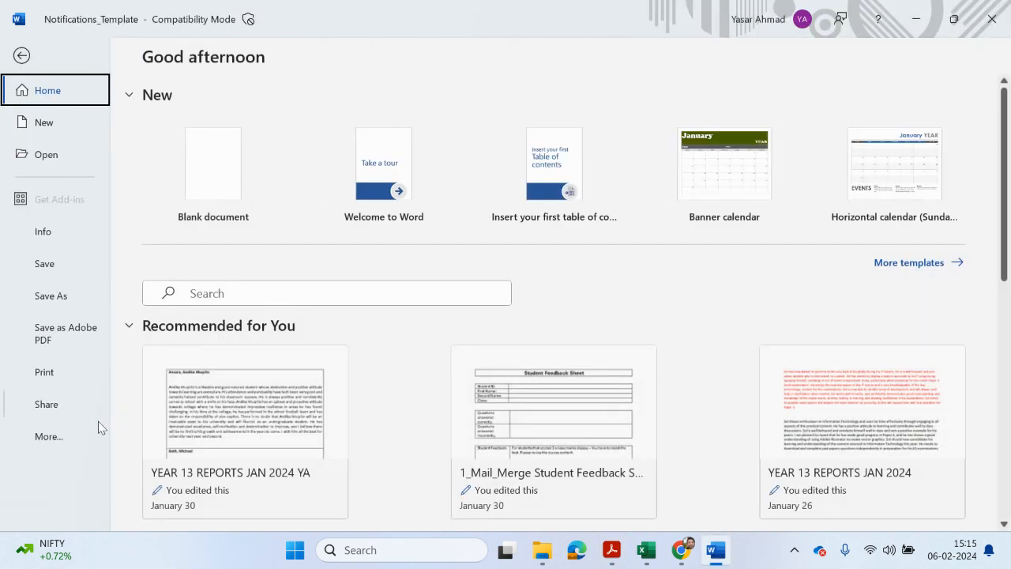
{"action": "left_click", "coordinate": [79, 436]}
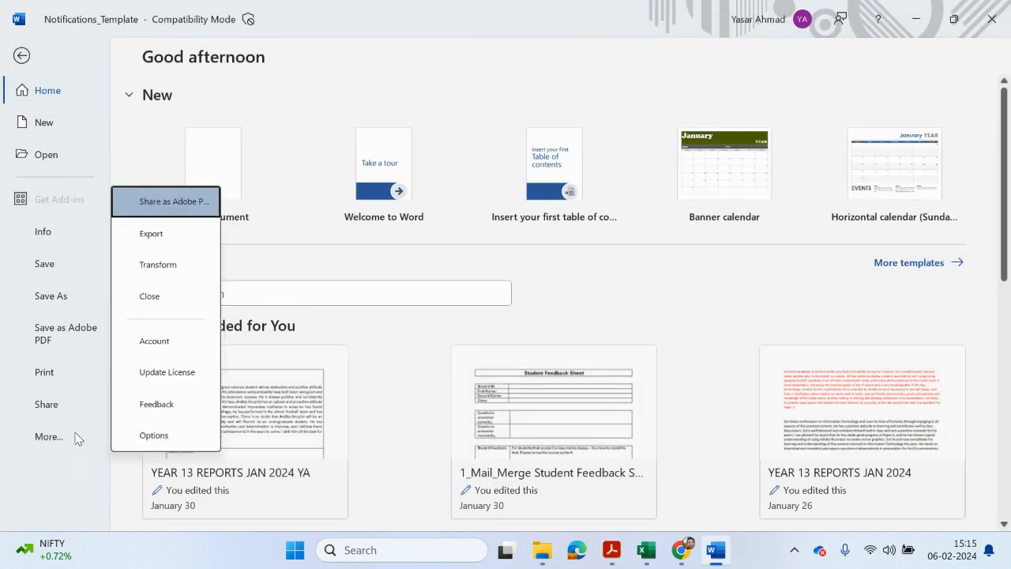
{"action": "left_click", "coordinate": [154, 435]}
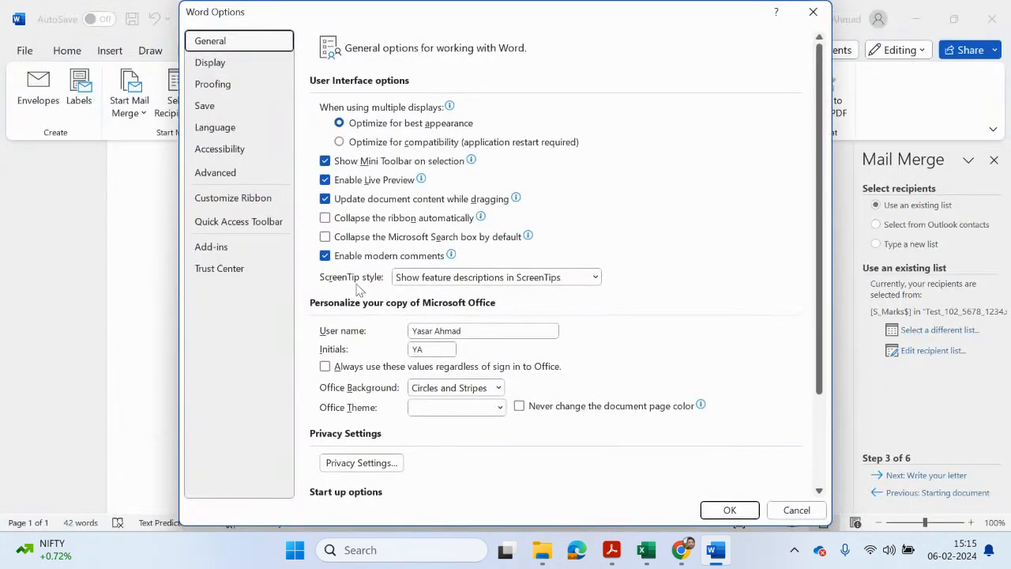
{"action": "scroll", "coordinate": [372, 296], "scroll_direction": "down", "scroll_amount": 3}
{"action": "scroll", "coordinate": [368, 311], "scroll_direction": "up", "scroll_amount": 3}
{"action": "left_click", "coordinate": [237, 174]}
{"action": "scroll", "coordinate": [389, 343], "scroll_direction": "down", "scroll_amount": 10}
{"action": "scroll", "coordinate": [390, 343], "scroll_direction": "down", "scroll_amount": 5}
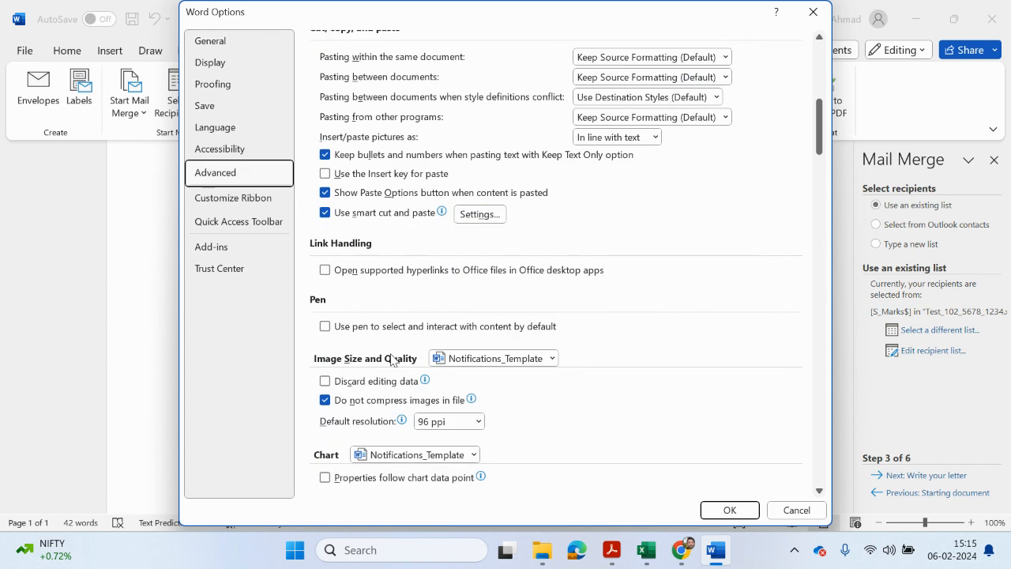
{"action": "scroll", "coordinate": [350, 327], "scroll_direction": "down", "scroll_amount": 5}
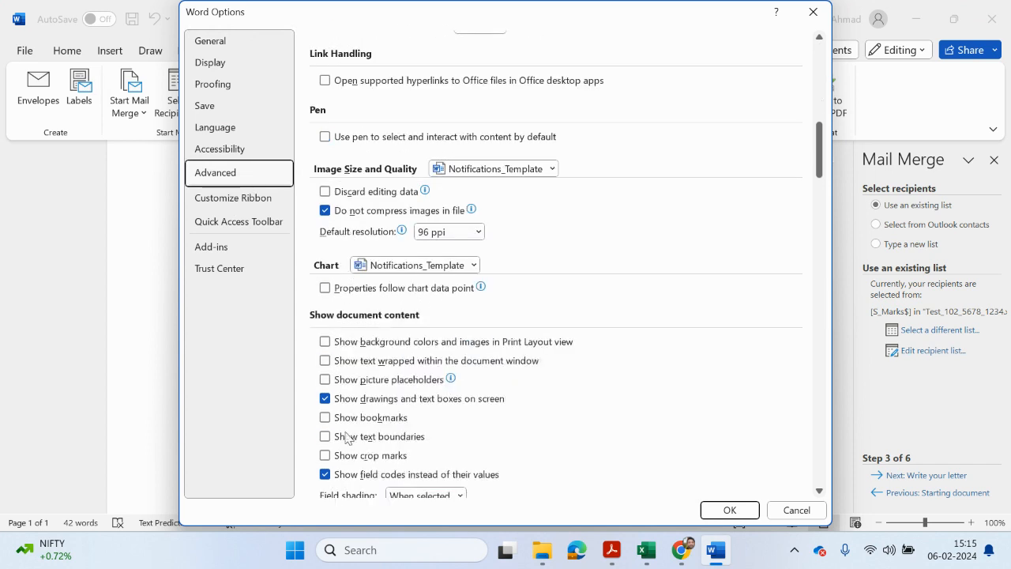
{"action": "left_click", "coordinate": [363, 477]}
{"action": "left_click", "coordinate": [719, 509]}
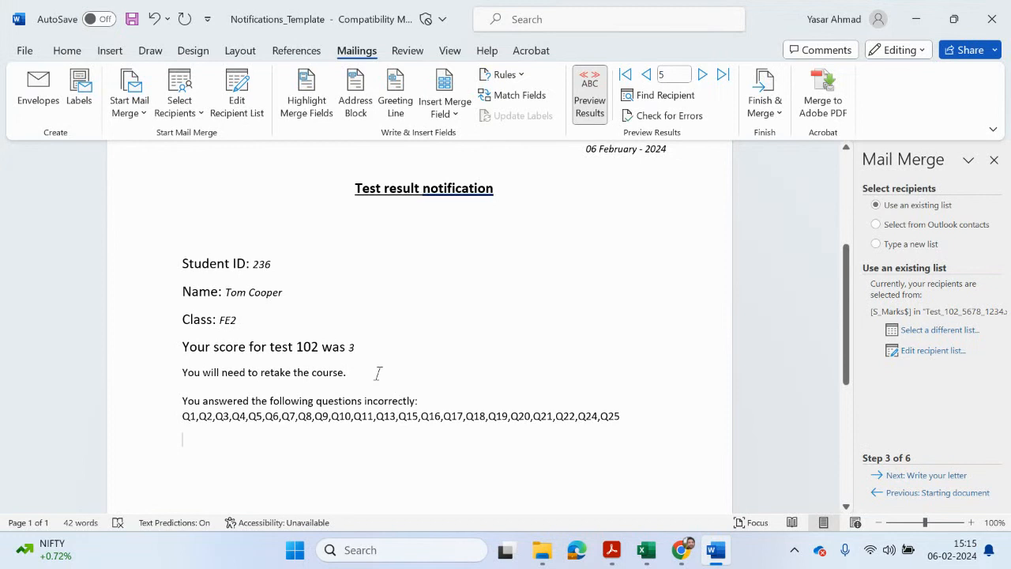
Step the letter preview back to record 1, checking the conditional texts and the incorrect question list.
{"action": "left_click", "coordinate": [646, 75]}
{"action": "left_click", "coordinate": [646, 74]}
{"action": "left_click", "coordinate": [646, 74]}
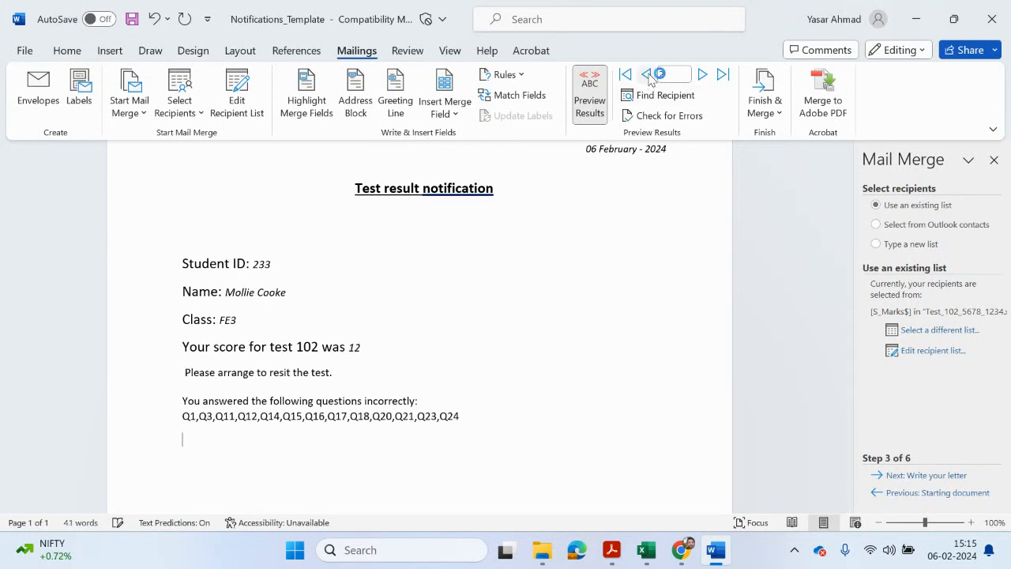
{"action": "left_click", "coordinate": [646, 75]}
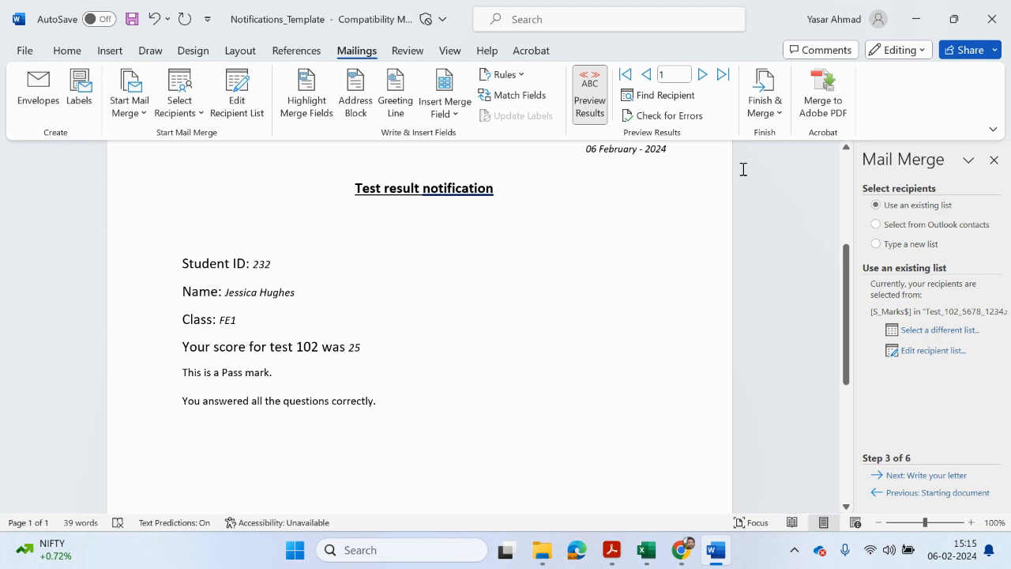
{"action": "scroll", "coordinate": [655, 291], "scroll_direction": "up", "scroll_amount": 3}
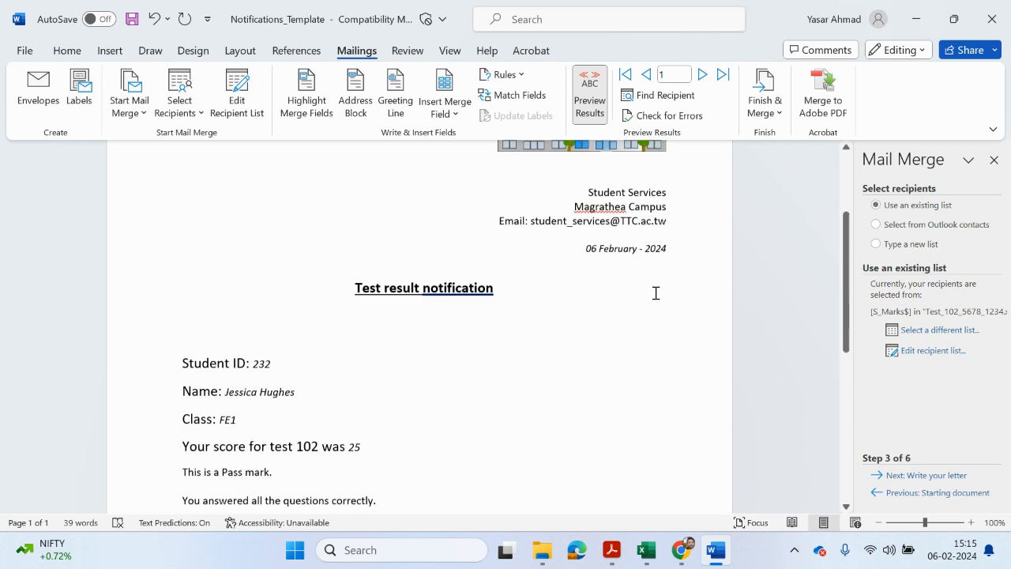
{"action": "scroll", "coordinate": [655, 293], "scroll_direction": "down", "scroll_amount": 1}
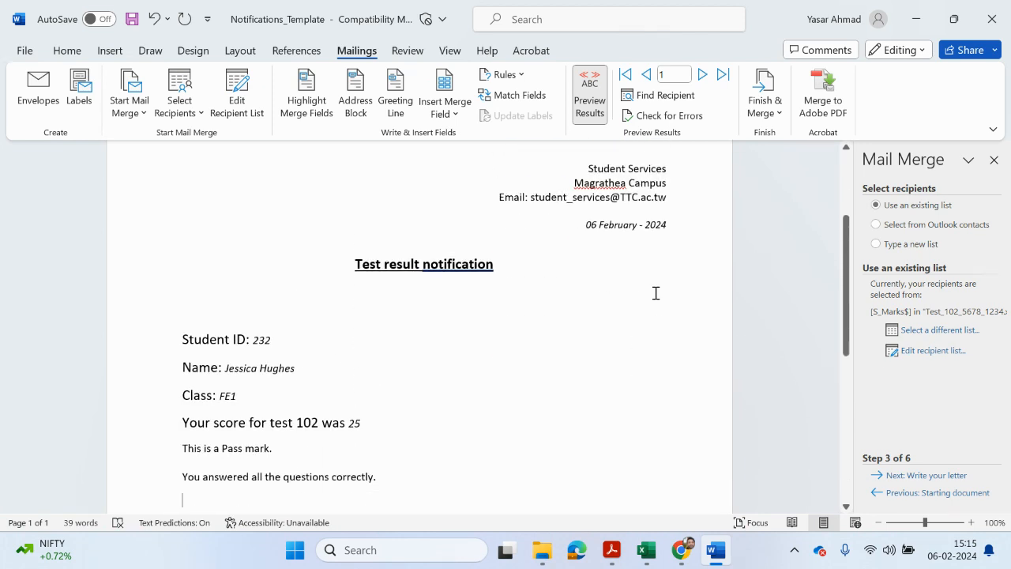
In the question paper PDF, go back to the start of Task 1b and select "Class FE1" in the recipient requirement.
{"action": "left_click", "coordinate": [611, 550]}
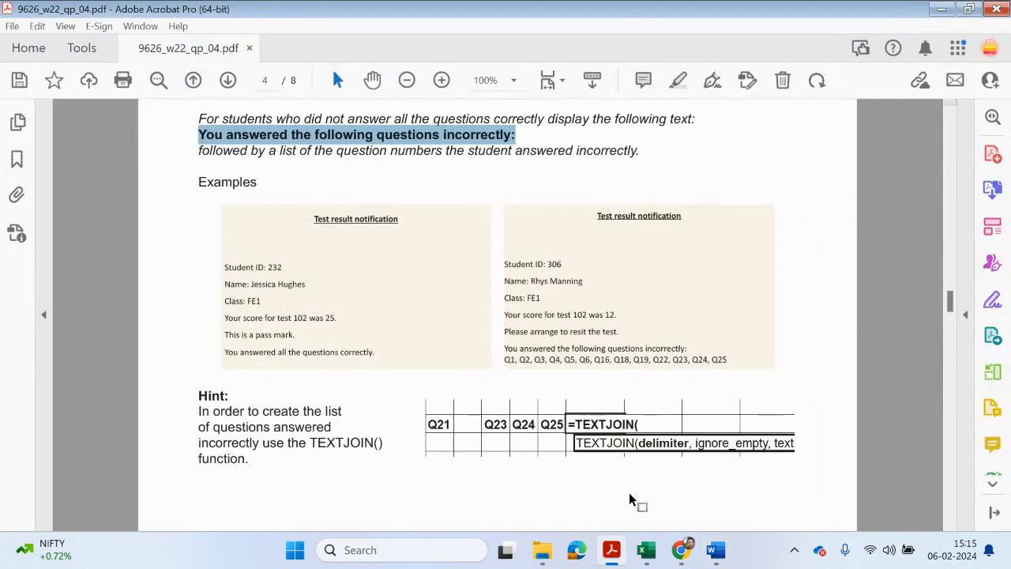
{"action": "scroll", "coordinate": [606, 445], "scroll_direction": "up", "scroll_amount": 2}
{"action": "scroll", "coordinate": [606, 444], "scroll_direction": "up", "scroll_amount": 8}
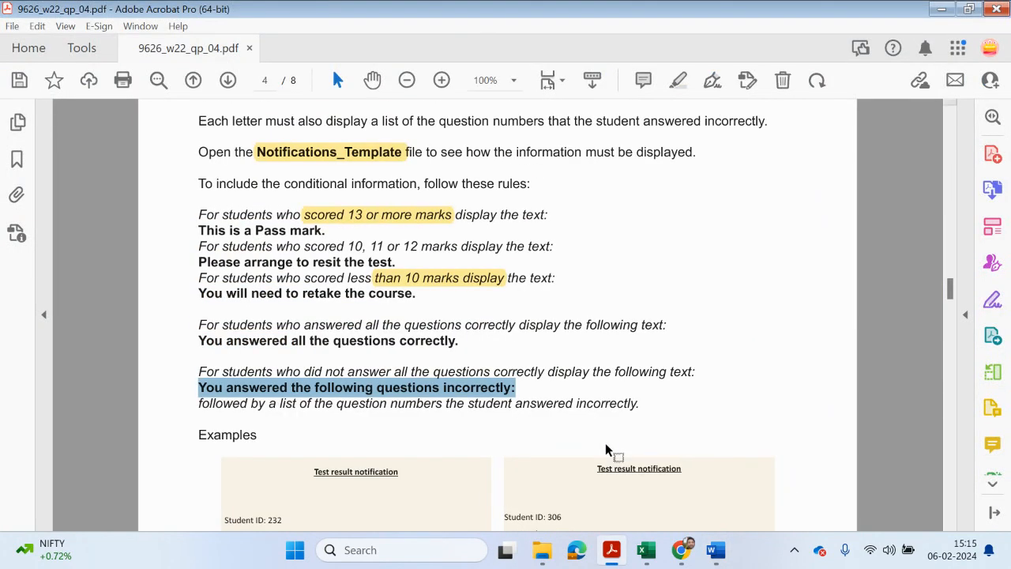
{"action": "scroll", "coordinate": [606, 448], "scroll_direction": "up", "scroll_amount": 2}
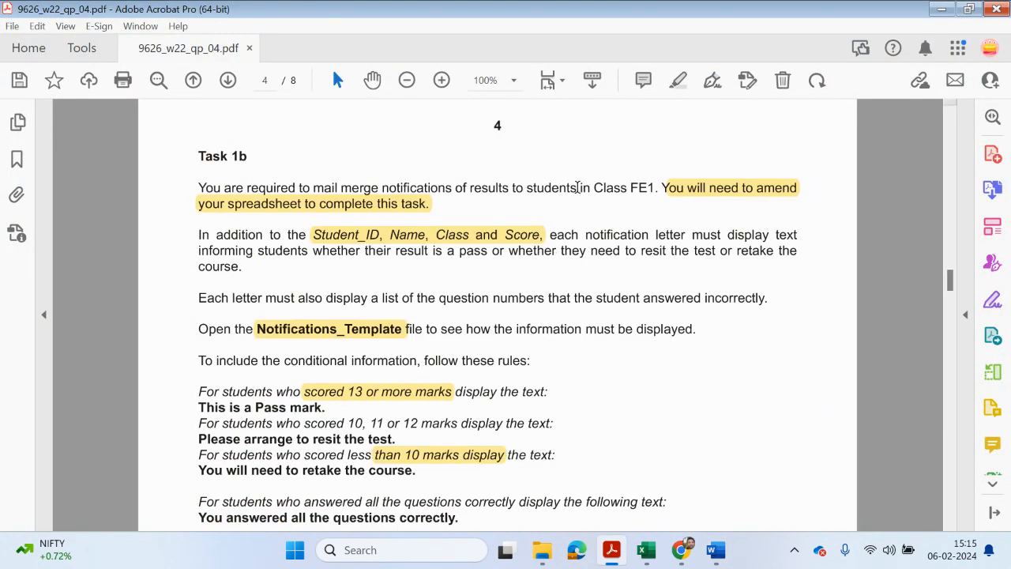
{"action": "left_click_drag", "start_coordinate": [591, 188], "coordinate": [654, 190]}
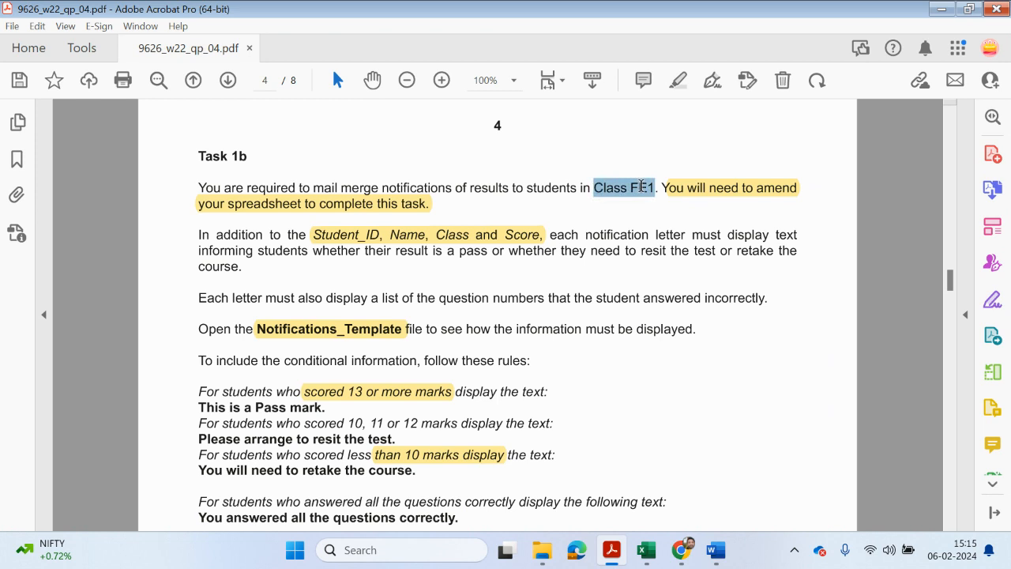
Highlight "Class FE1" in the Task 1b question paper and switch back to the letter template in Word.
{"action": "left_click", "coordinate": [677, 80]}
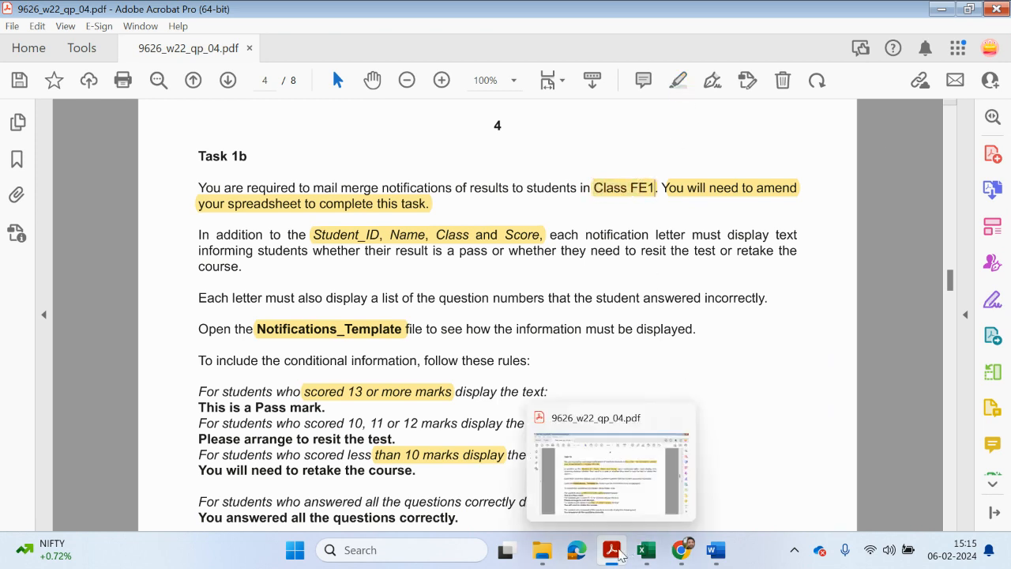
{"action": "left_click", "coordinate": [619, 555]}
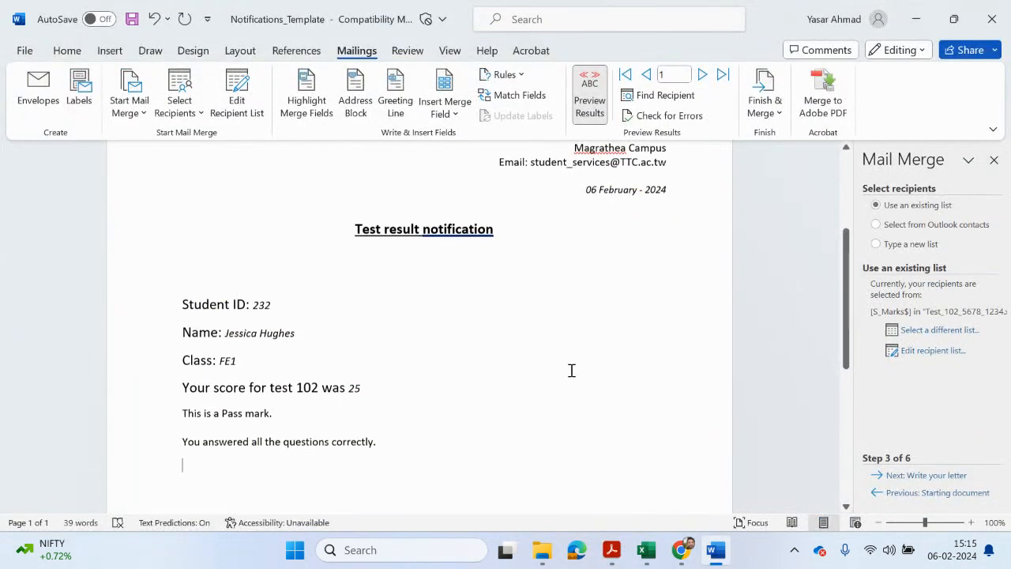
Advance the letter preview to record 3 and place the insertion point on the empty line above Student ID.
{"action": "left_click", "coordinate": [701, 75]}
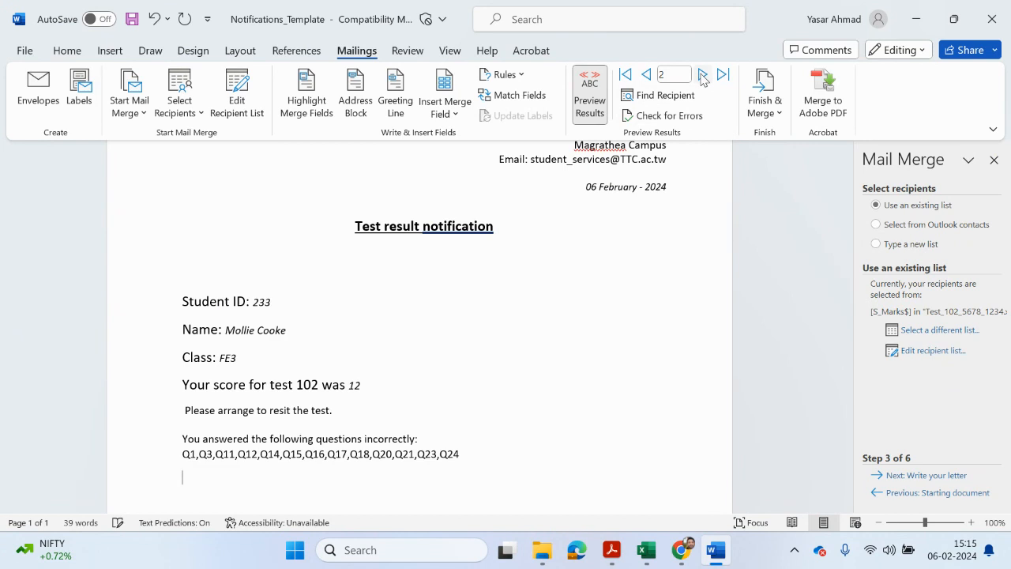
{"action": "left_click", "coordinate": [702, 74]}
{"action": "scroll", "coordinate": [588, 273], "scroll_direction": "up", "scroll_amount": 1}
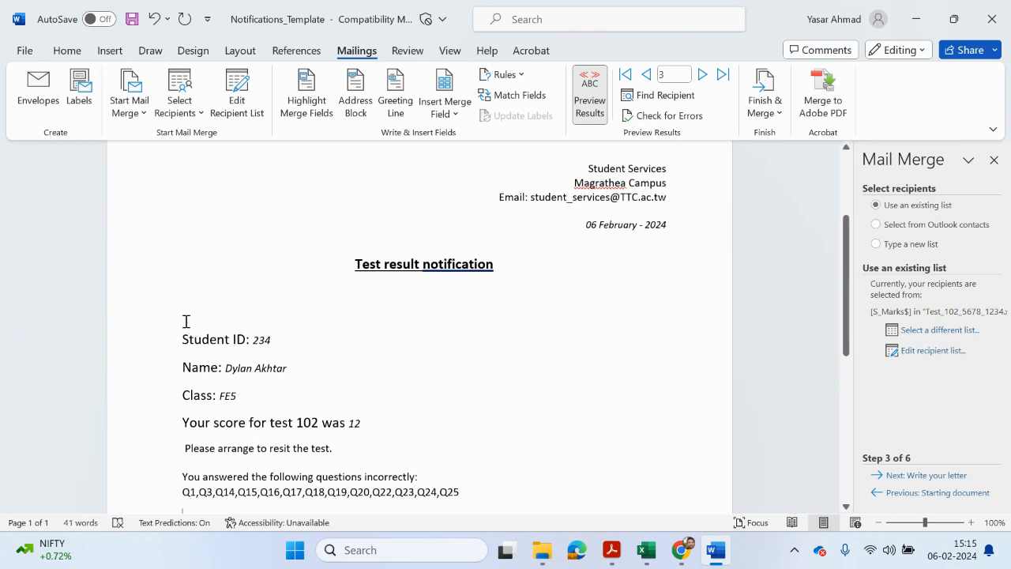
{"action": "scroll", "coordinate": [240, 368], "scroll_direction": "down", "scroll_amount": 5}
{"action": "scroll", "coordinate": [239, 368], "scroll_direction": "up", "scroll_amount": 5}
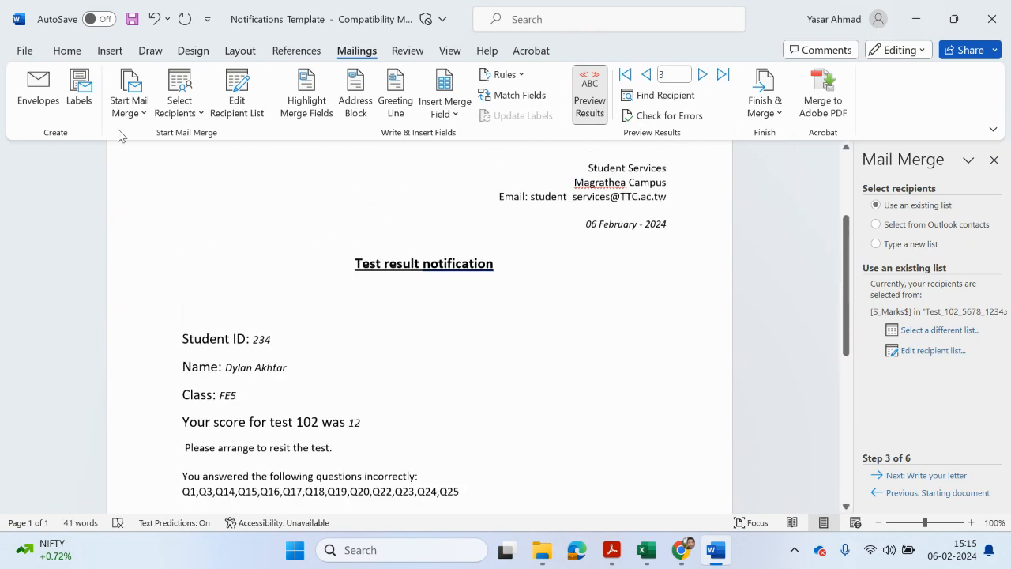
Turn on the advanced Word option that shows field codes instead of their values.
{"action": "left_click", "coordinate": [24, 50]}
{"action": "left_click", "coordinate": [68, 451]}
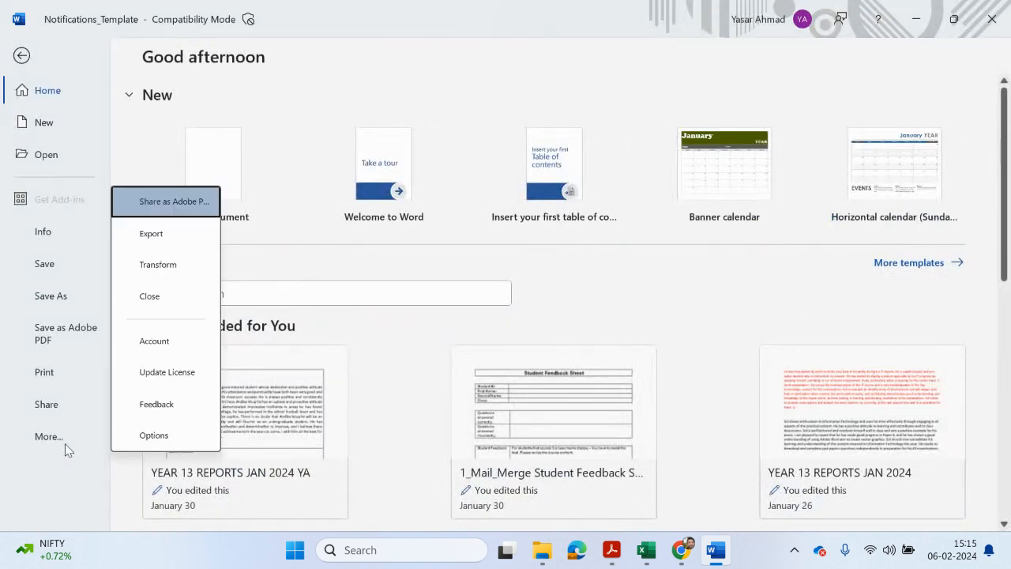
{"action": "left_click", "coordinate": [166, 446]}
{"action": "scroll", "coordinate": [353, 360], "scroll_direction": "down", "scroll_amount": 3}
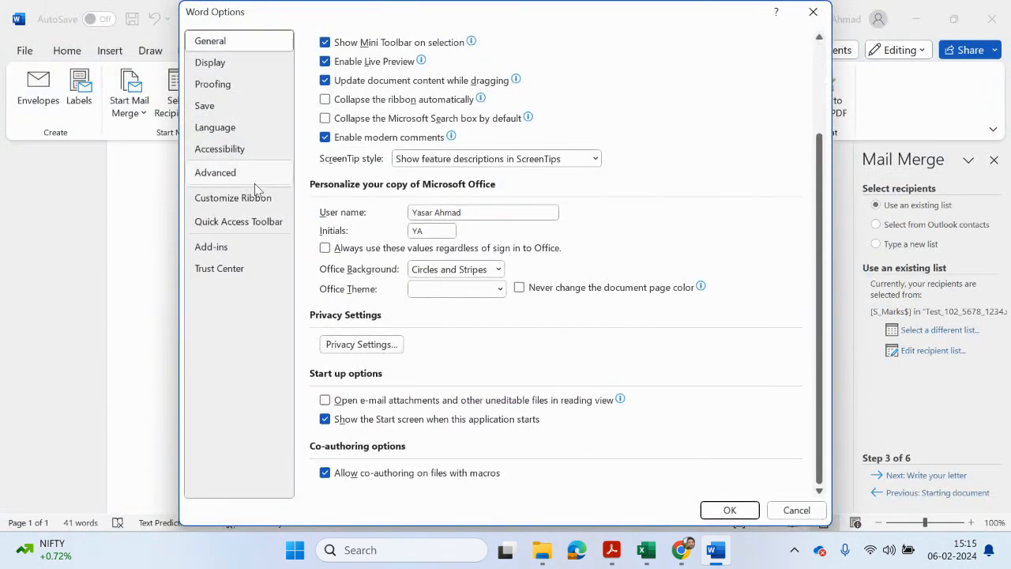
{"action": "left_click", "coordinate": [225, 174]}
{"action": "scroll", "coordinate": [365, 288], "scroll_direction": "down", "scroll_amount": 3}
{"action": "scroll", "coordinate": [388, 331], "scroll_direction": "down", "scroll_amount": 10}
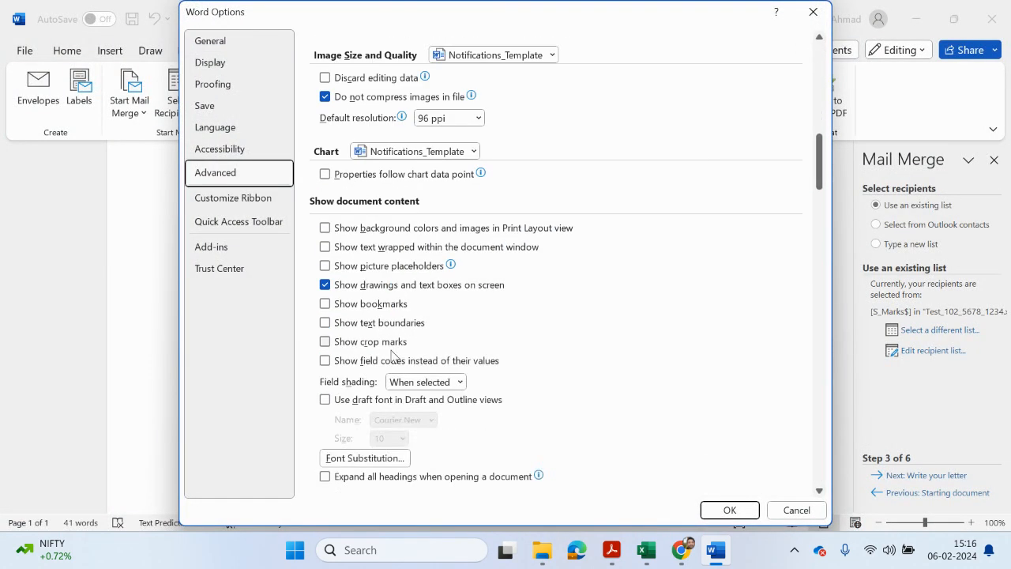
{"action": "left_click", "coordinate": [337, 363]}
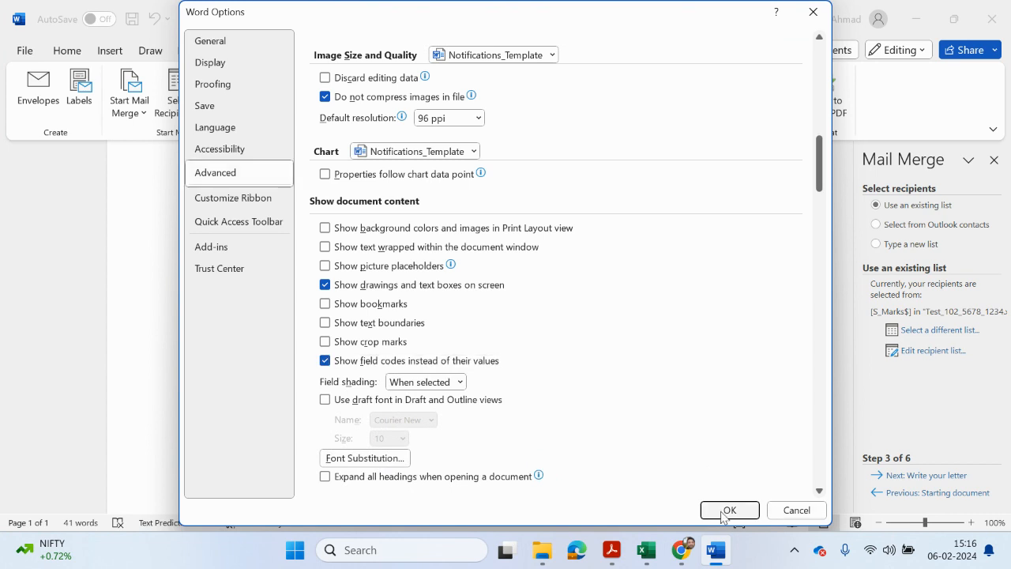
{"action": "left_click", "coordinate": [727, 510]}
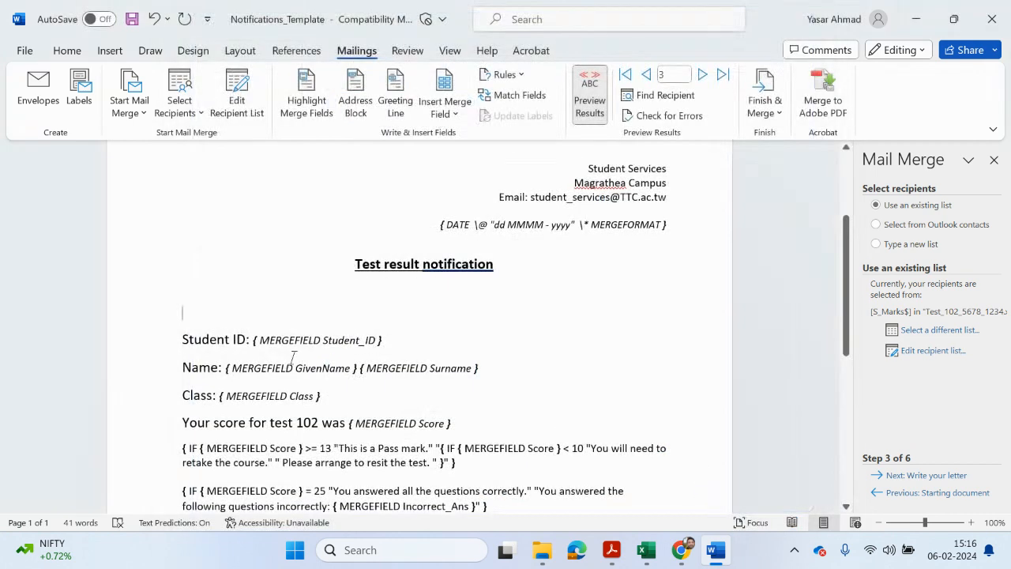
Insert a Skip Record If rule above Student ID that skips records whose Class is not equal to FE1.
{"action": "left_click", "coordinate": [504, 75]}
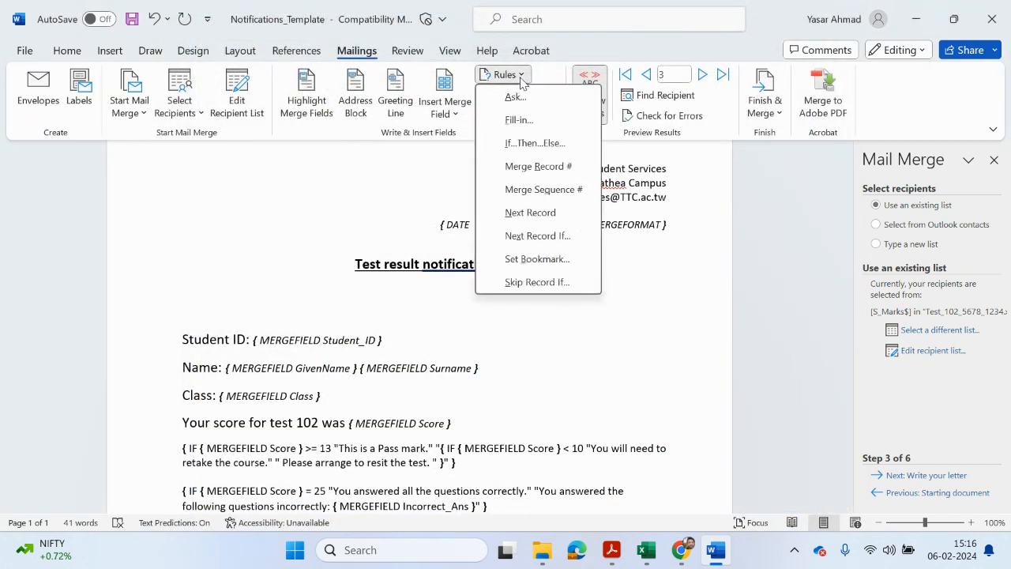
{"action": "left_click", "coordinate": [537, 282]}
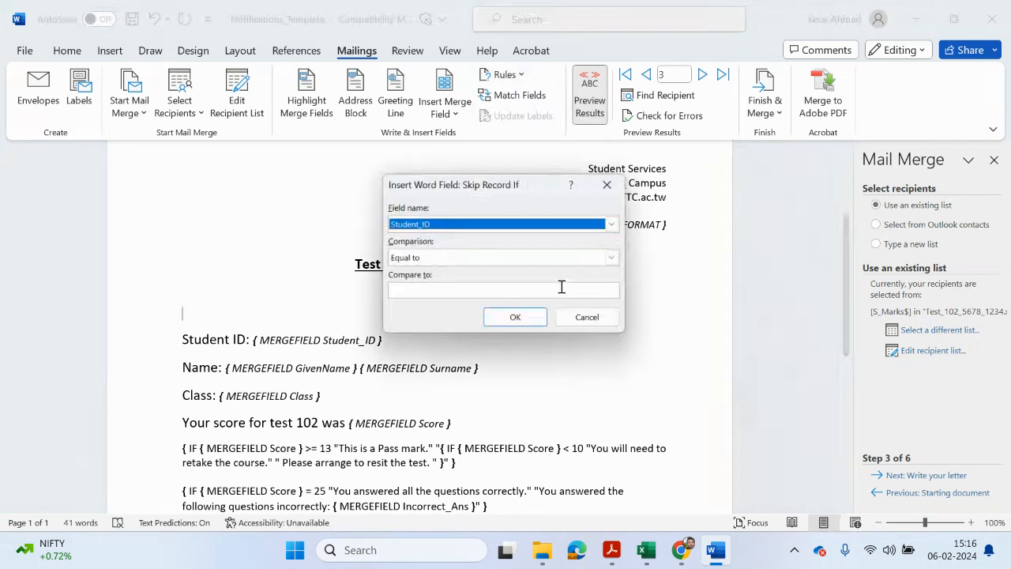
{"action": "left_click", "coordinate": [469, 258]}
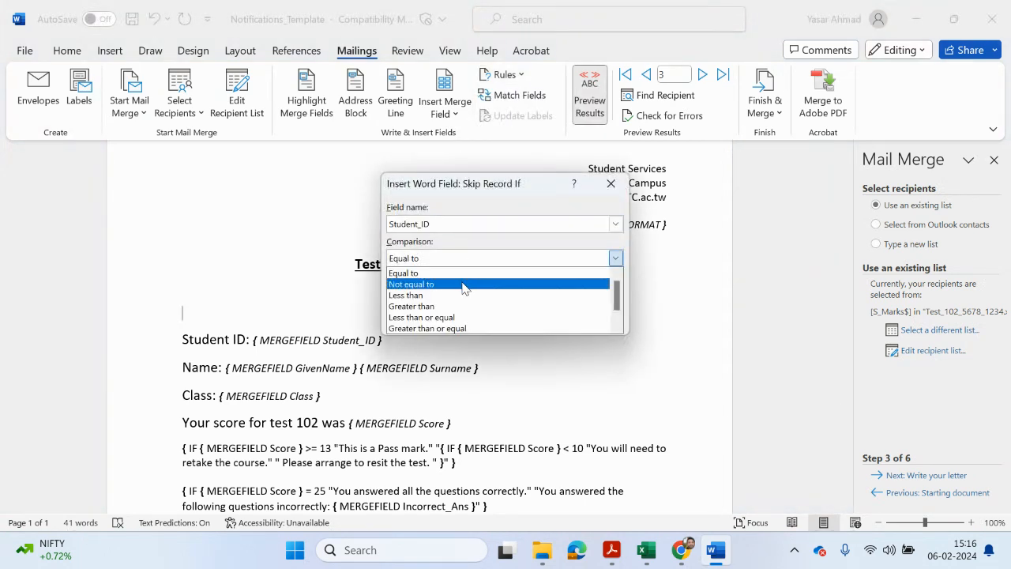
{"action": "left_click", "coordinate": [466, 284]}
{"action": "left_click", "coordinate": [443, 289]}
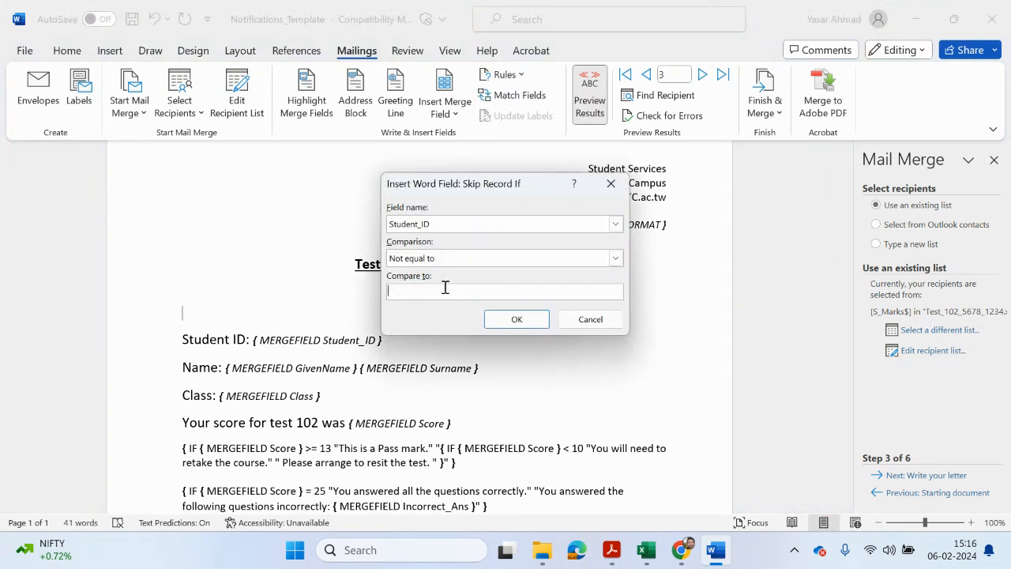
{"action": "left_click", "coordinate": [499, 224]}
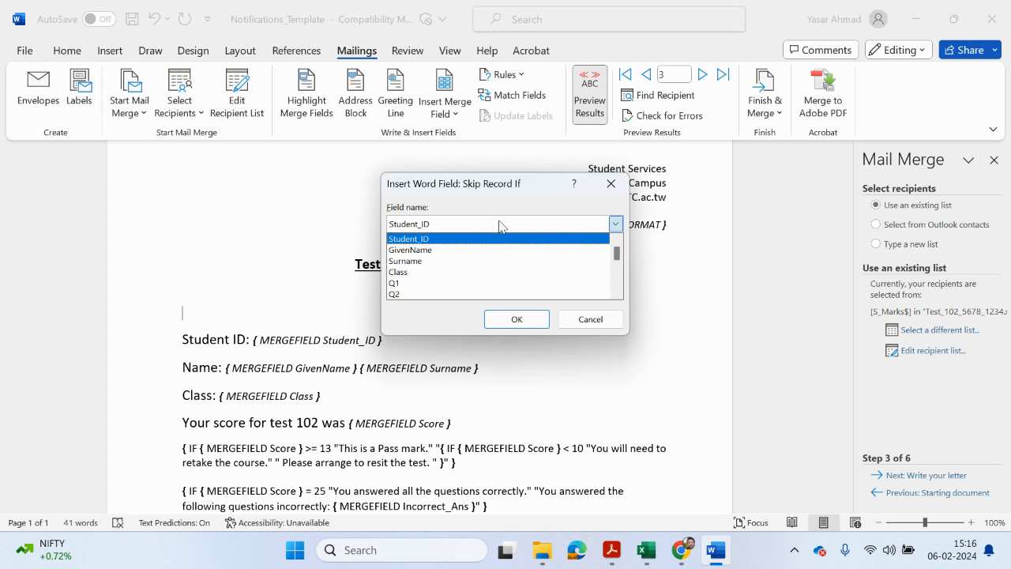
{"action": "left_click", "coordinate": [463, 271]}
{"action": "left_click", "coordinate": [432, 293]}
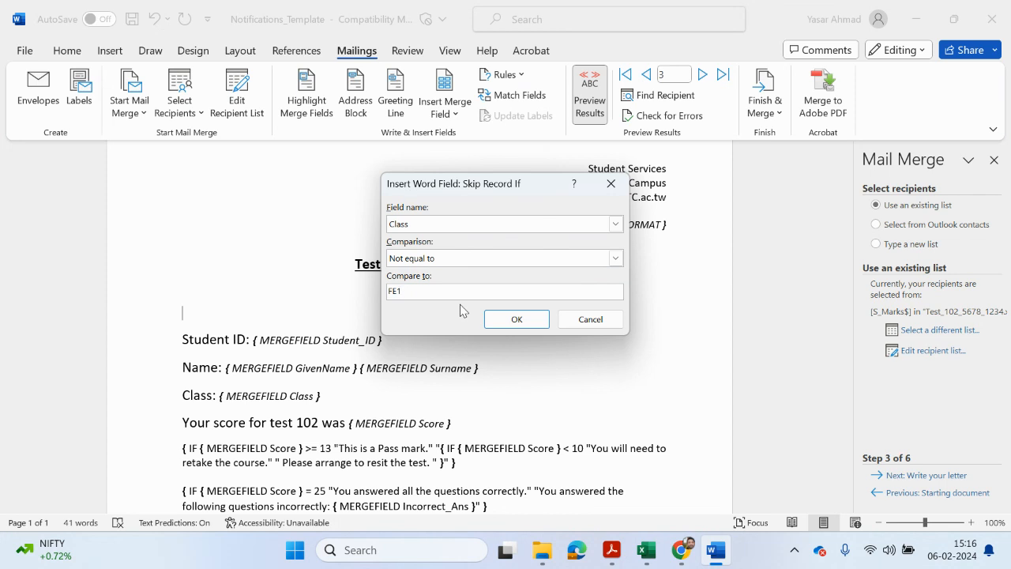
{"action": "left_click", "coordinate": [517, 319]}
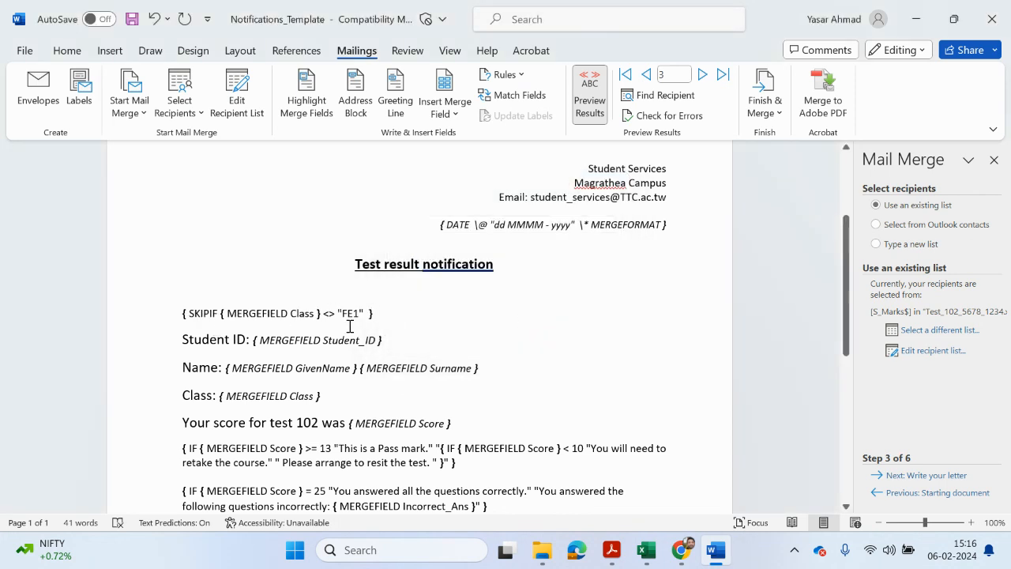
Turn off the advanced option for showing field codes so that the letter displays merged values again.
{"action": "left_click", "coordinate": [25, 51]}
{"action": "left_click", "coordinate": [44, 439]}
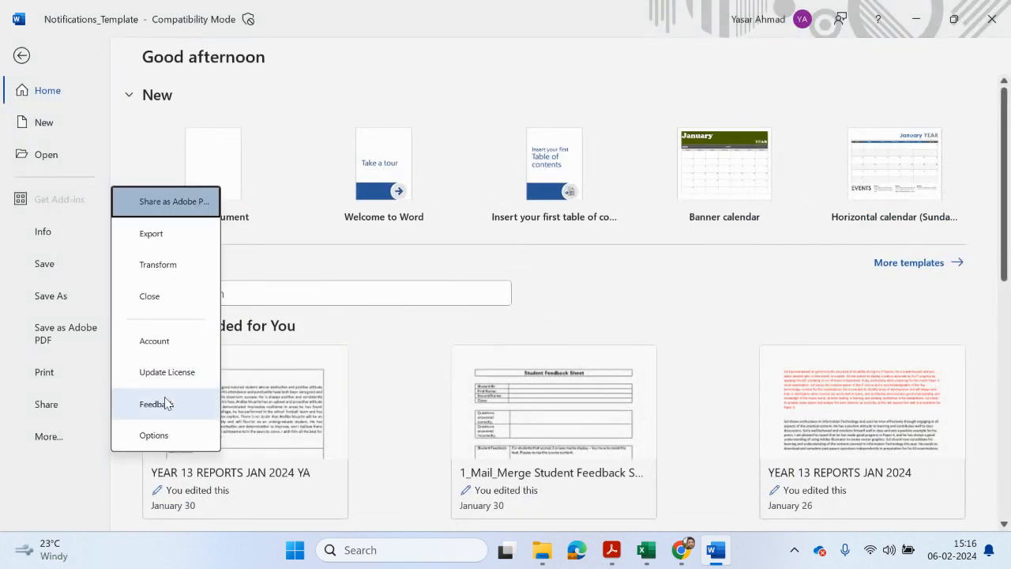
{"action": "left_click", "coordinate": [180, 433]}
{"action": "scroll", "coordinate": [364, 310], "scroll_direction": "down", "scroll_amount": 1}
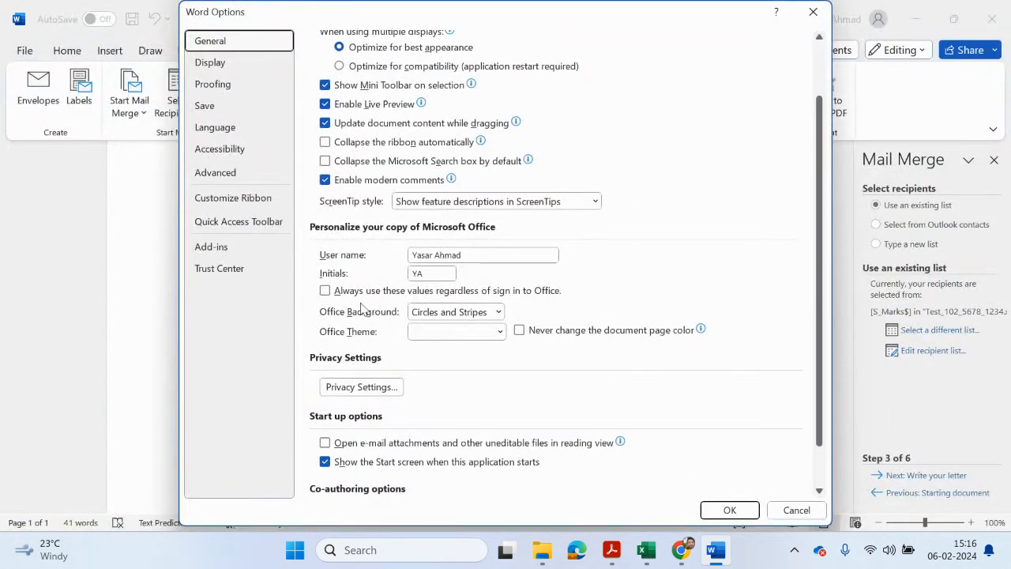
{"action": "left_click", "coordinate": [237, 172]}
{"action": "scroll", "coordinate": [450, 277], "scroll_direction": "down", "scroll_amount": 15}
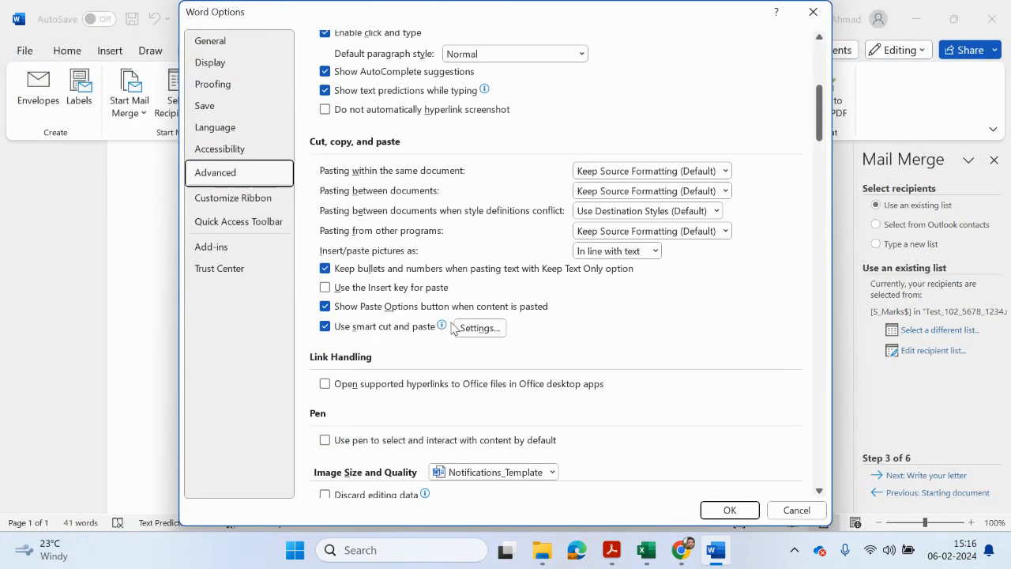
{"action": "scroll", "coordinate": [395, 319], "scroll_direction": "up", "scroll_amount": 15}
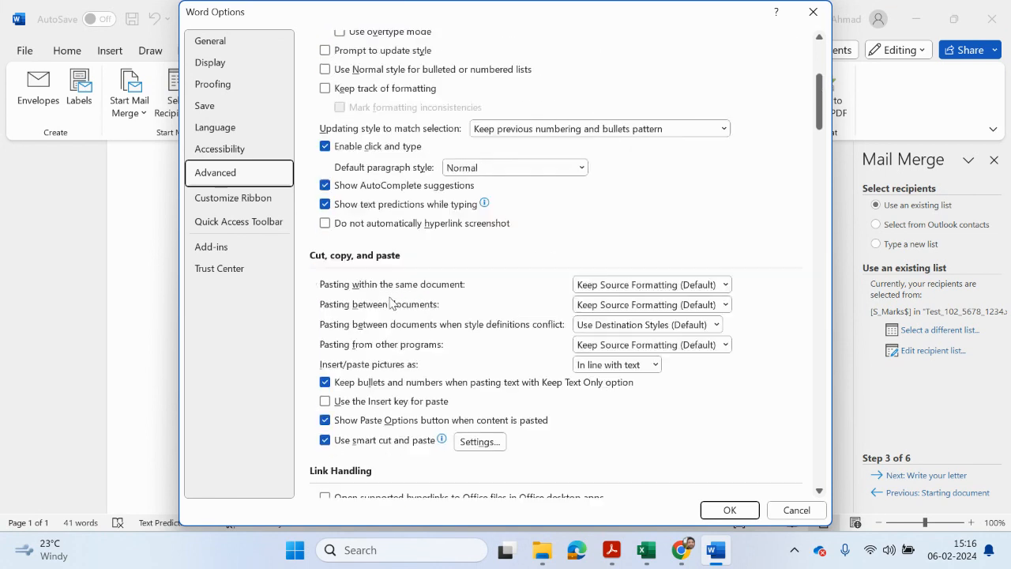
{"action": "scroll", "coordinate": [387, 300], "scroll_direction": "down", "scroll_amount": 15}
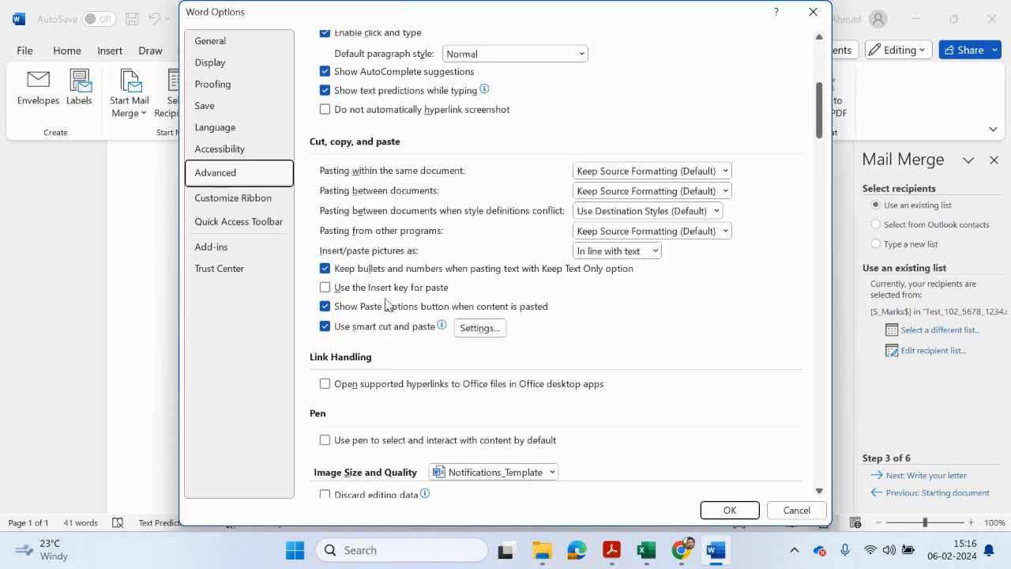
{"action": "left_click", "coordinate": [396, 330]}
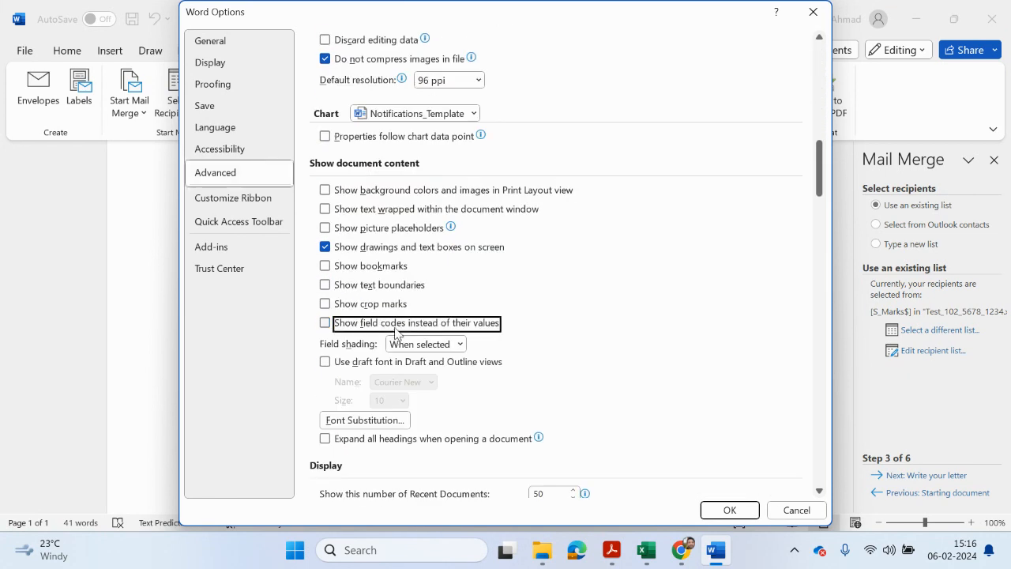
{"action": "left_click", "coordinate": [729, 508]}
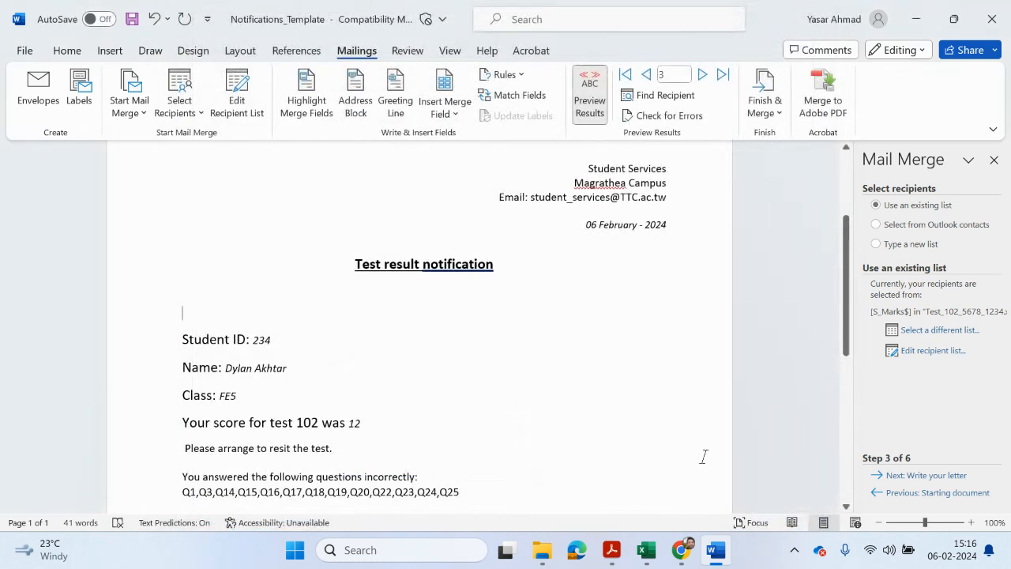
Step the letter preview forward to record 9, checking which classes still appear with the skip rule in place.
{"action": "left_click", "coordinate": [589, 95]}
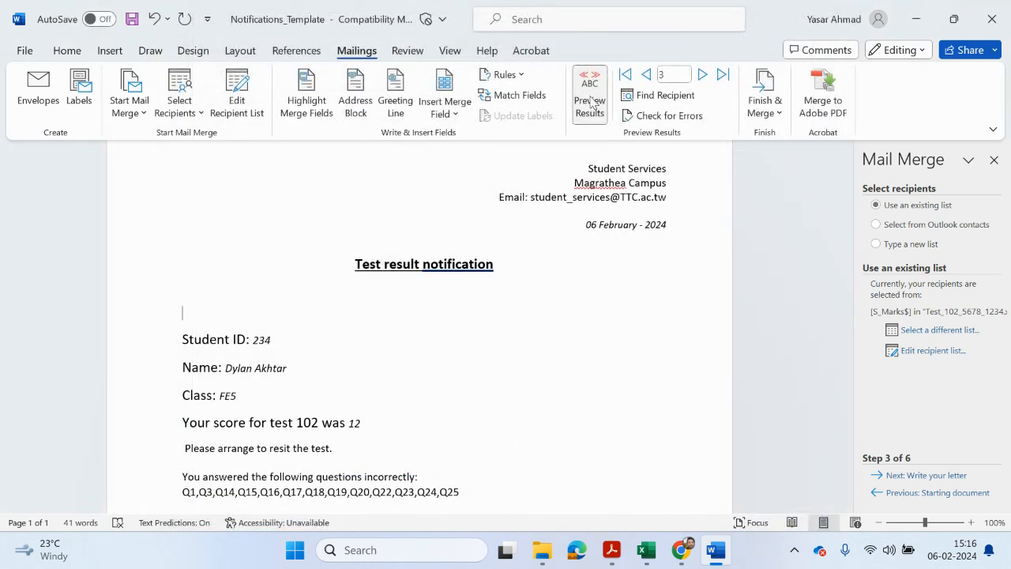
{"action": "left_click", "coordinate": [589, 96]}
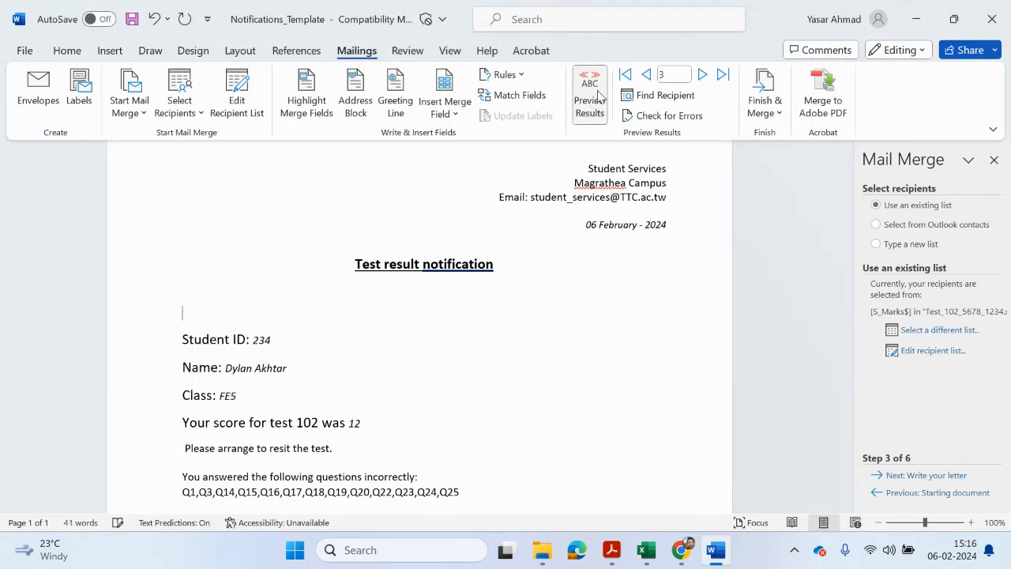
{"action": "left_click", "coordinate": [702, 74]}
{"action": "left_click", "coordinate": [702, 74]}
{"action": "left_click", "coordinate": [702, 74]}
{"action": "left_click", "coordinate": [702, 74]}
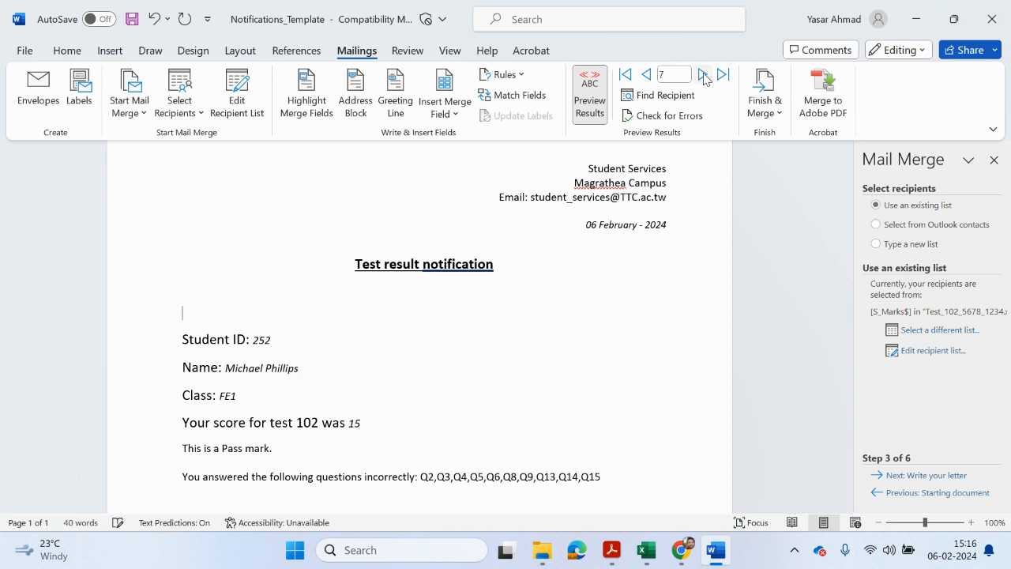
{"action": "left_click", "coordinate": [702, 74]}
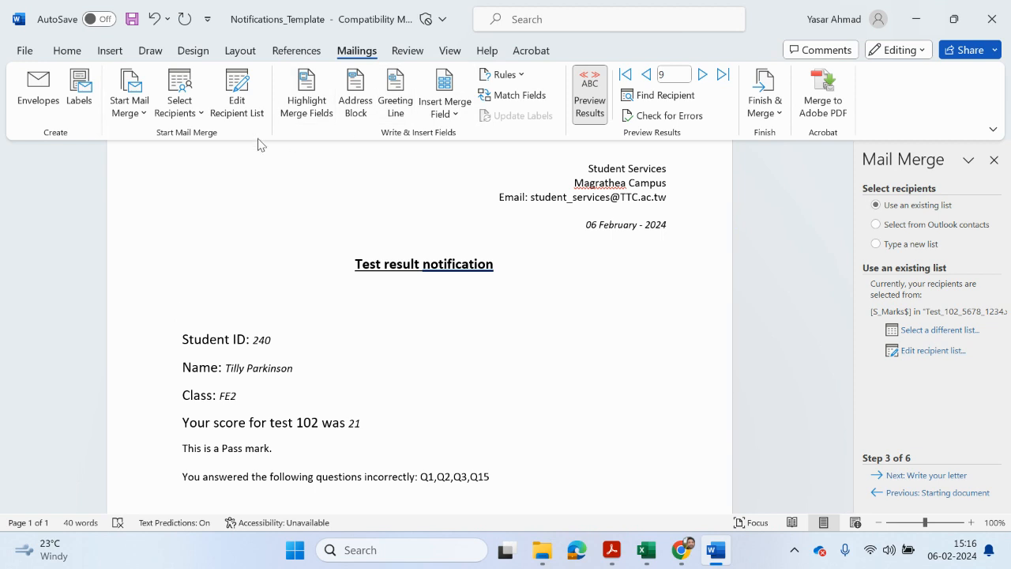
Filter the mail merge recipient list to records whose Class is equal to FE1, and check the filtered list.
{"action": "left_click", "coordinate": [234, 99]}
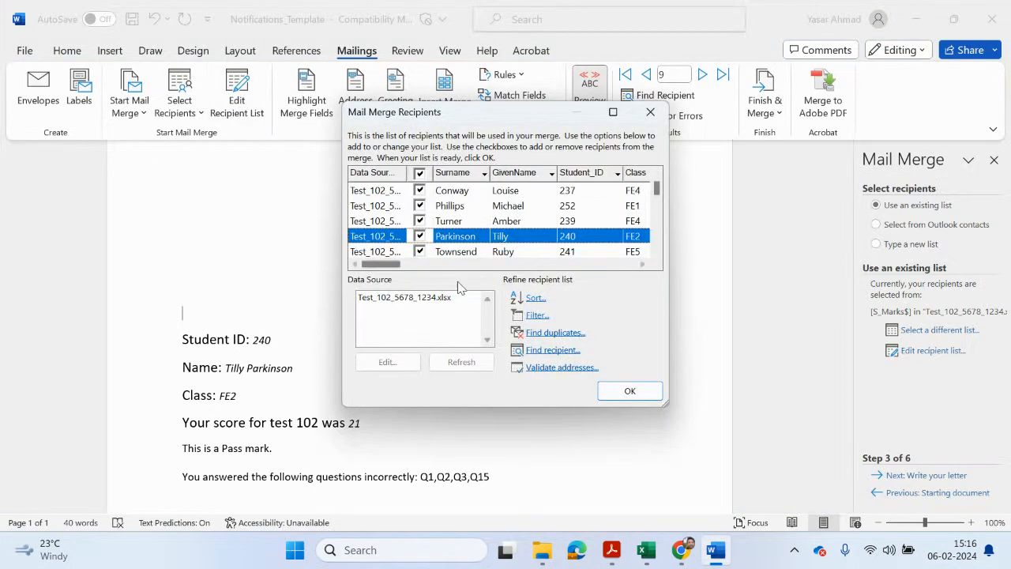
{"action": "left_click_drag", "start_coordinate": [668, 405], "coordinate": [928, 495]}
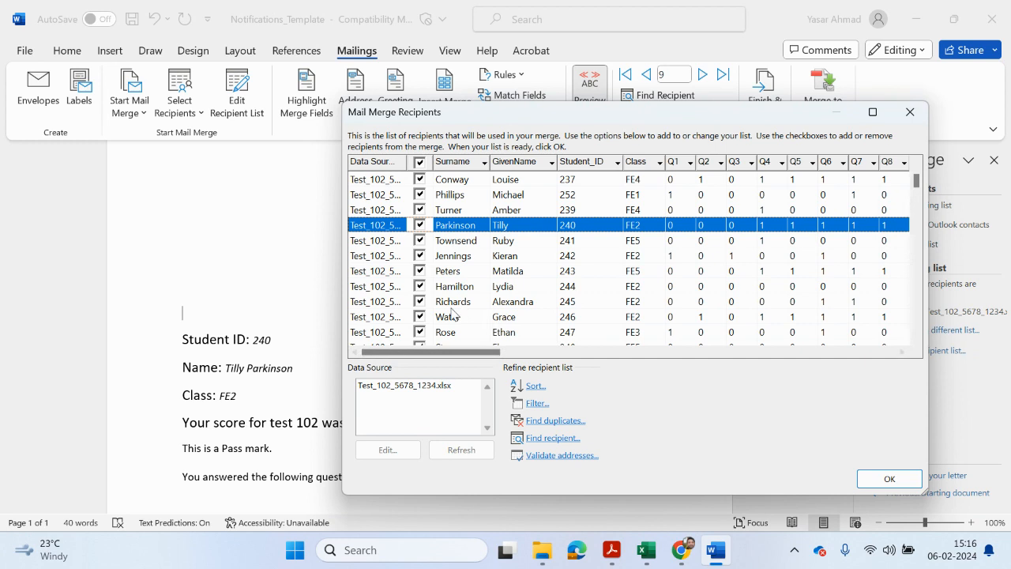
{"action": "left_click", "coordinate": [537, 406]}
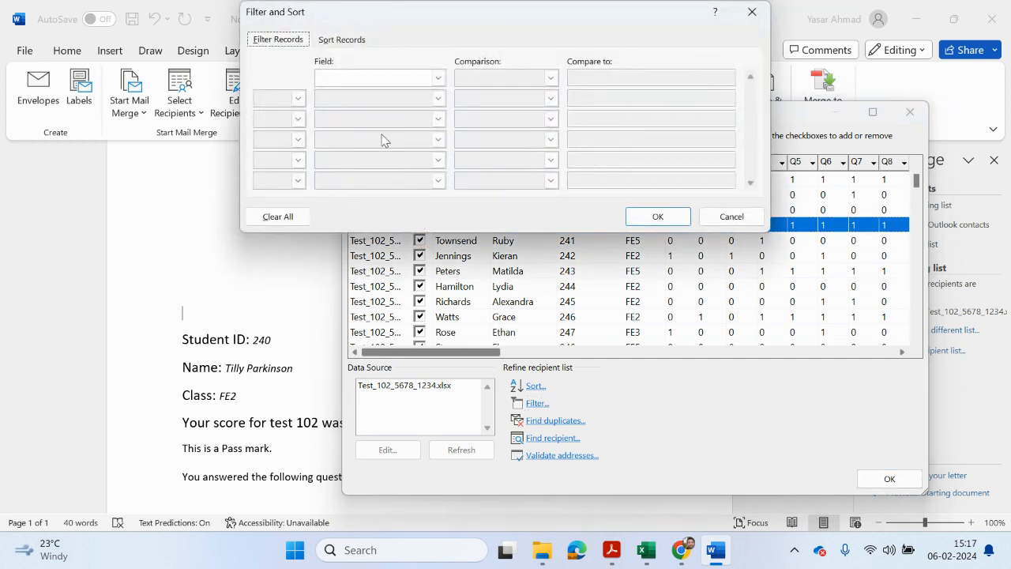
{"action": "left_click", "coordinate": [437, 78]}
{"action": "left_click", "coordinate": [376, 136]}
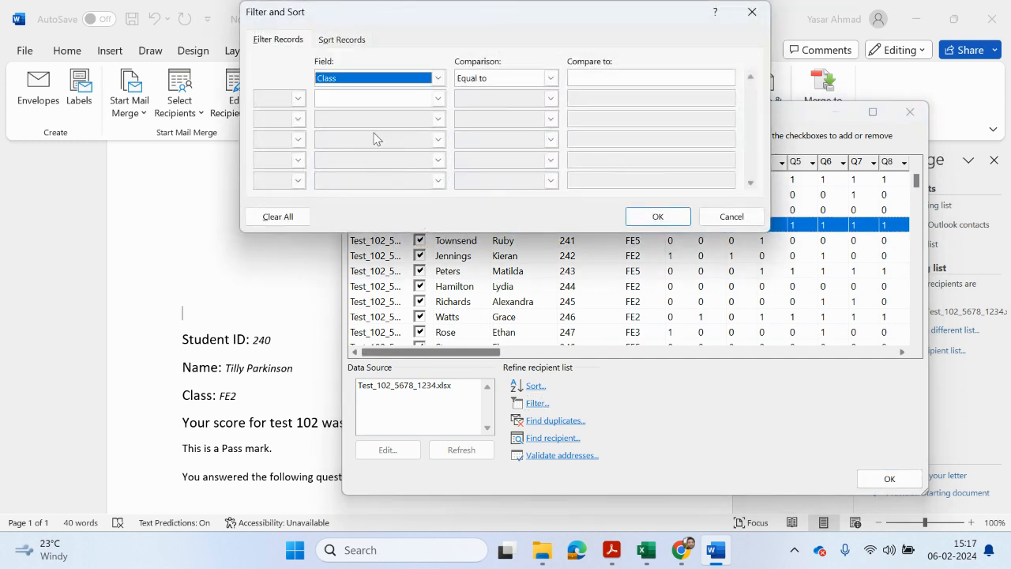
{"action": "left_click", "coordinate": [570, 79]}
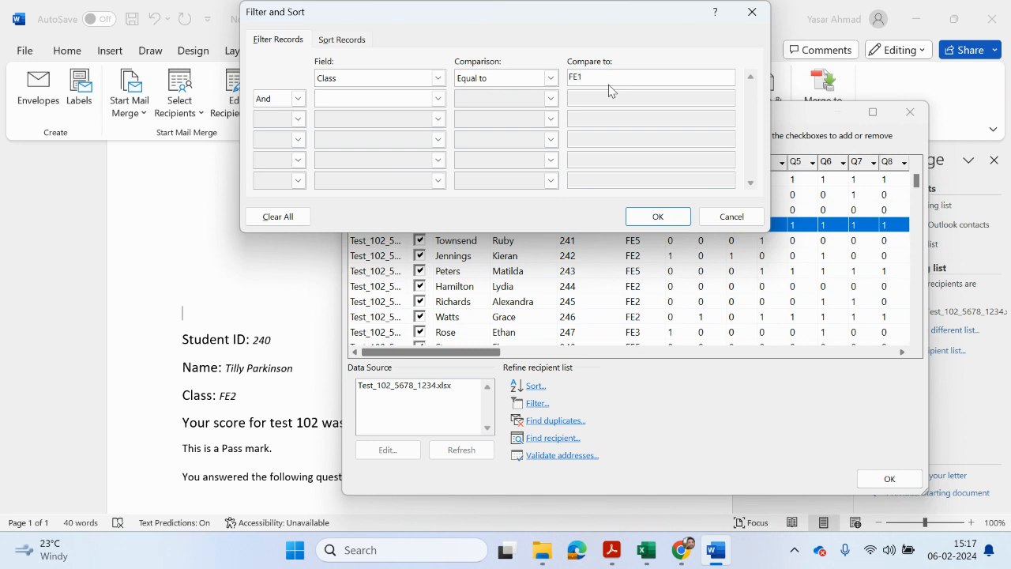
{"action": "left_click", "coordinate": [660, 219]}
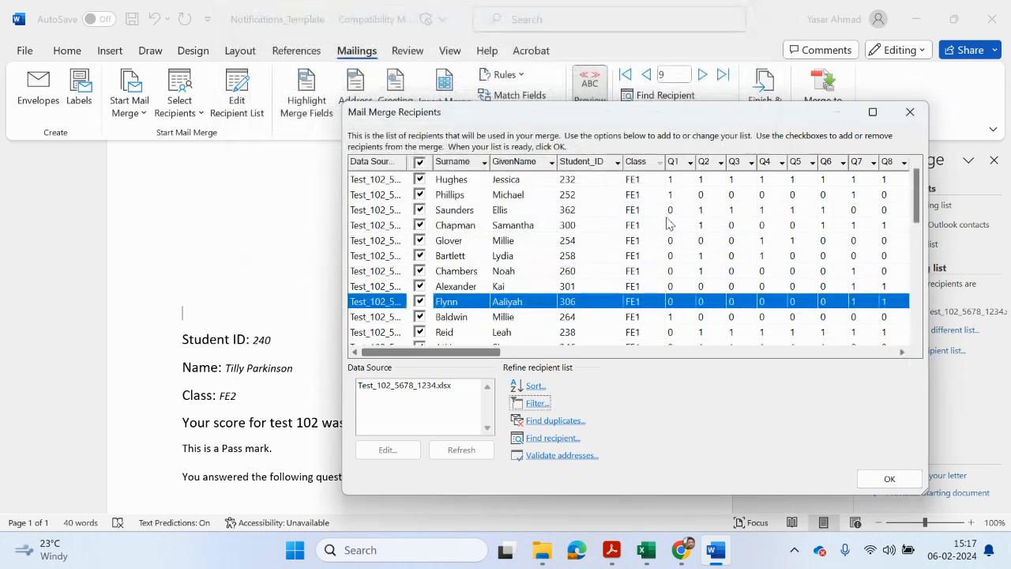
{"action": "scroll", "coordinate": [666, 224], "scroll_direction": "down", "scroll_amount": 10}
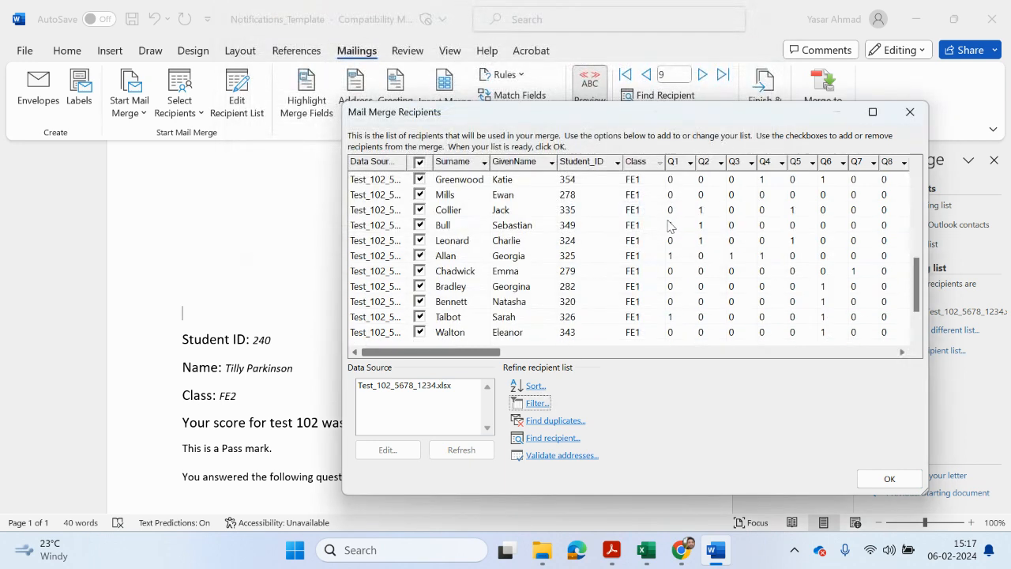
{"action": "left_click", "coordinate": [886, 477]}
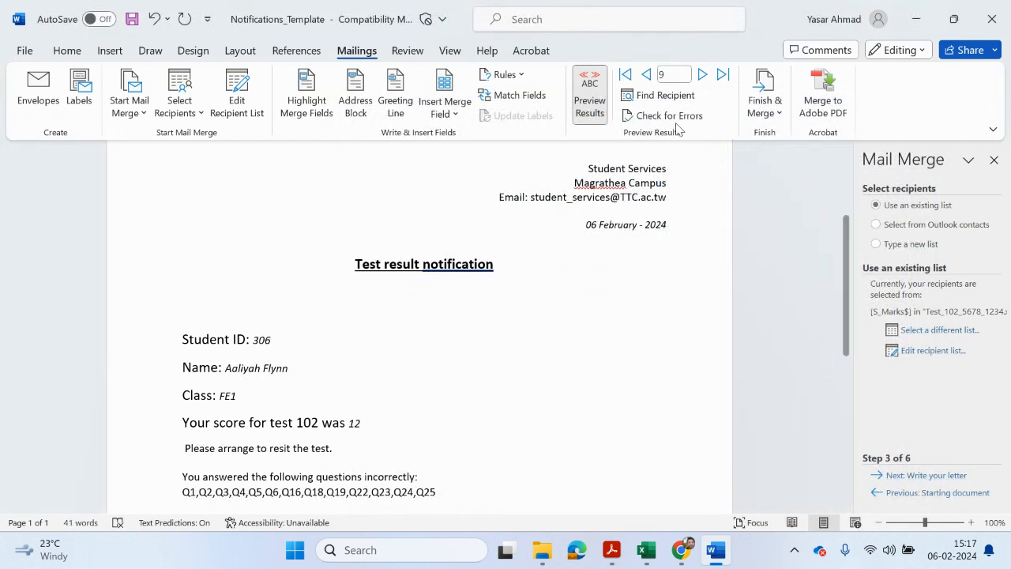
Step the letter preview forward to record 15, checking the class shown on each filtered letter.
{"action": "left_click", "coordinate": [704, 75]}
{"action": "left_click", "coordinate": [703, 75]}
{"action": "left_click", "coordinate": [704, 75]}
{"action": "left_click", "coordinate": [703, 75]}
{"action": "left_click", "coordinate": [703, 75]}
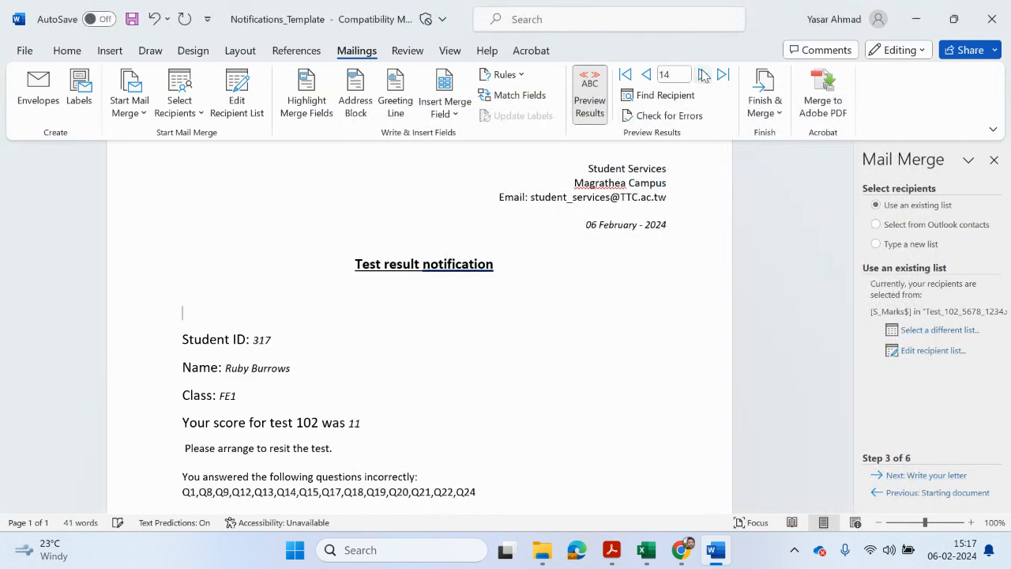
{"action": "left_click", "coordinate": [703, 75]}
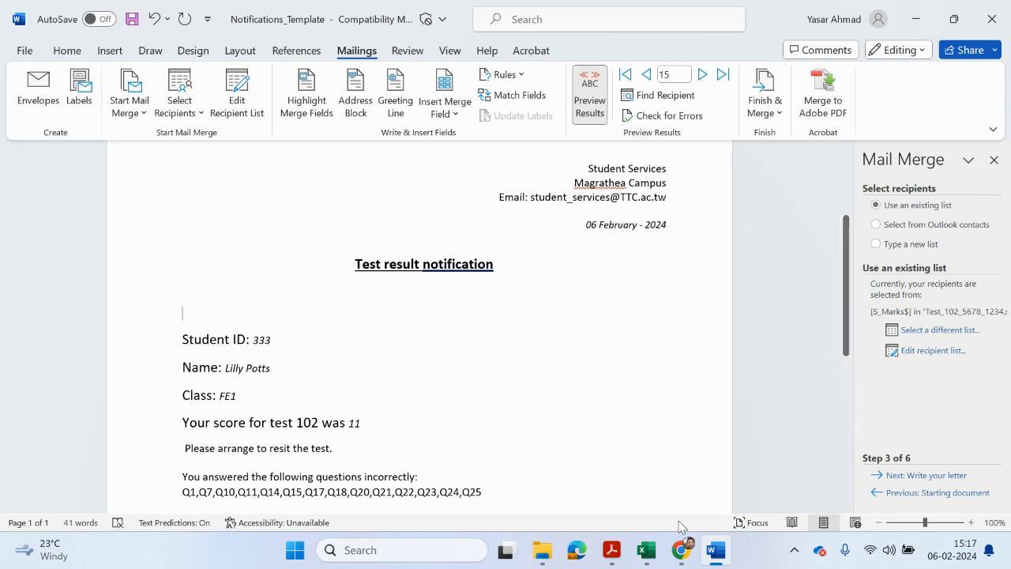
{"action": "mouse_move", "coordinate": [686, 554]}
{"action": "left_click", "coordinate": [649, 465]}
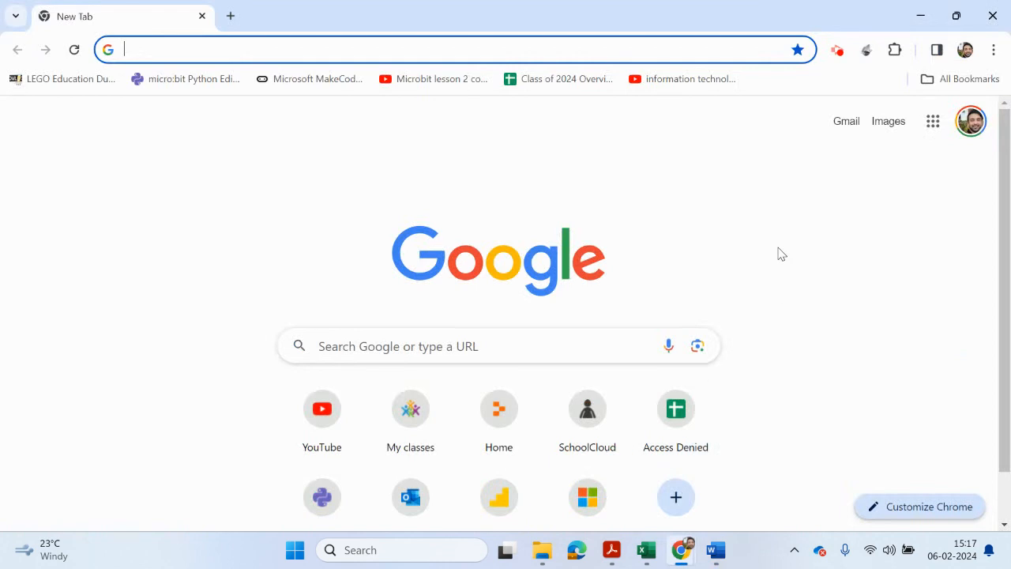
{"action": "left_click", "coordinate": [839, 52]}
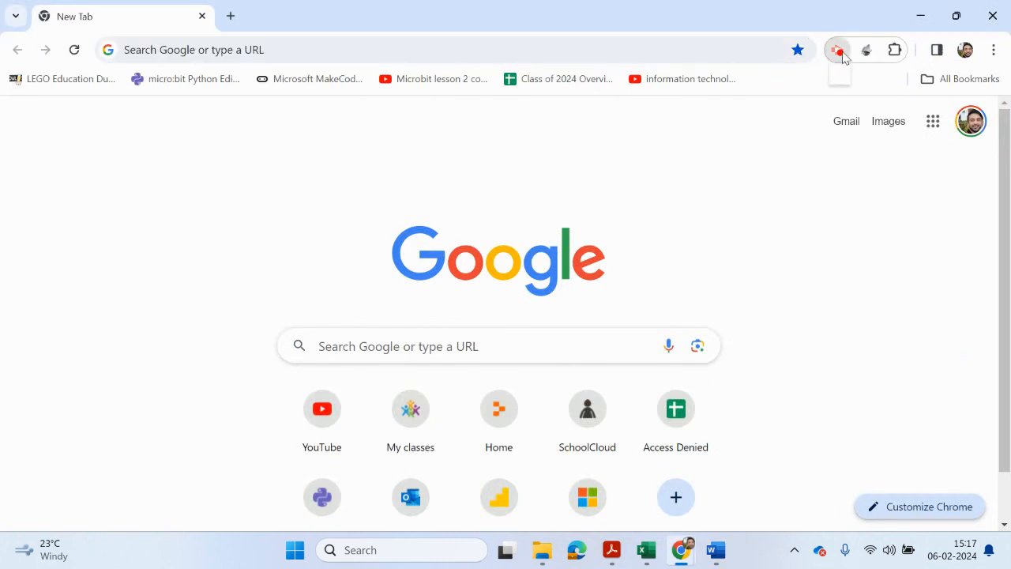